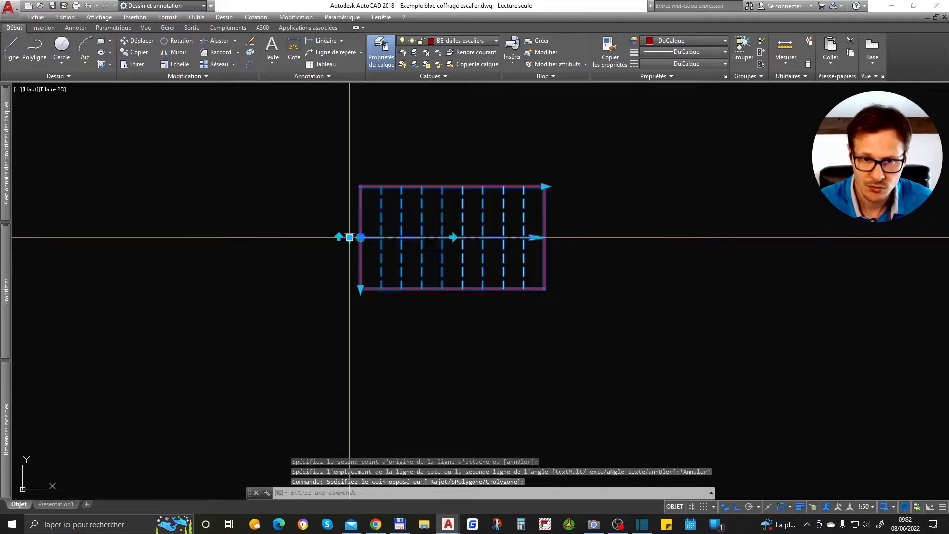
# Set the stair block's visibility state to Arrivée escalier
pyautogui.click(350, 237)
pyautogui.click(389, 255)
pyautogui.press('Escape')
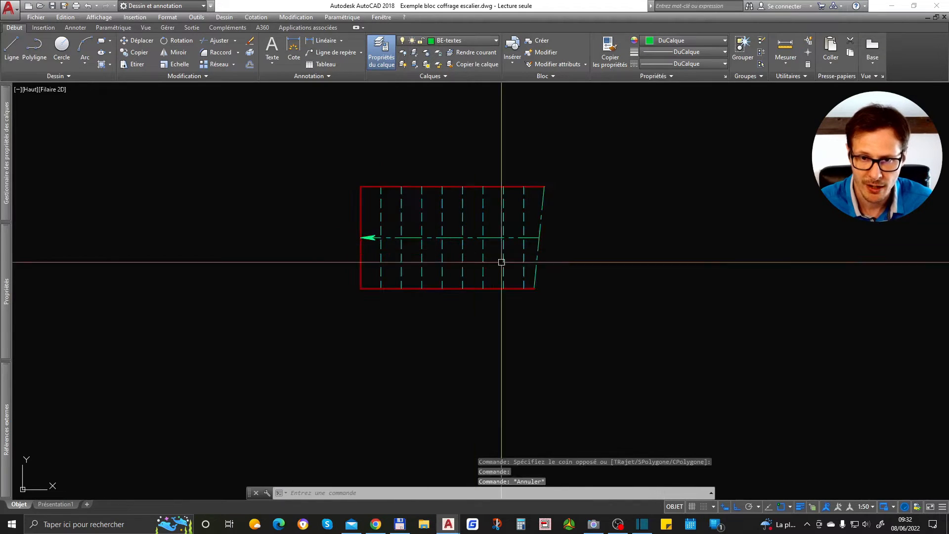
# Switch the stair block's visibility state to Départ escalier
pyautogui.click(586, 217)
pyautogui.click(418, 183)
pyautogui.click(349, 237)
pyautogui.click(380, 269)
pyautogui.press('Escape')
# Copy the stair block straight down so the duplicate sits just below the original
pyautogui.click(598, 197)
pyautogui.click(533, 242)
pyautogui.write('co')
pyautogui.press('space')
pyautogui.click(524, 238)
pyautogui.click(554, 346)
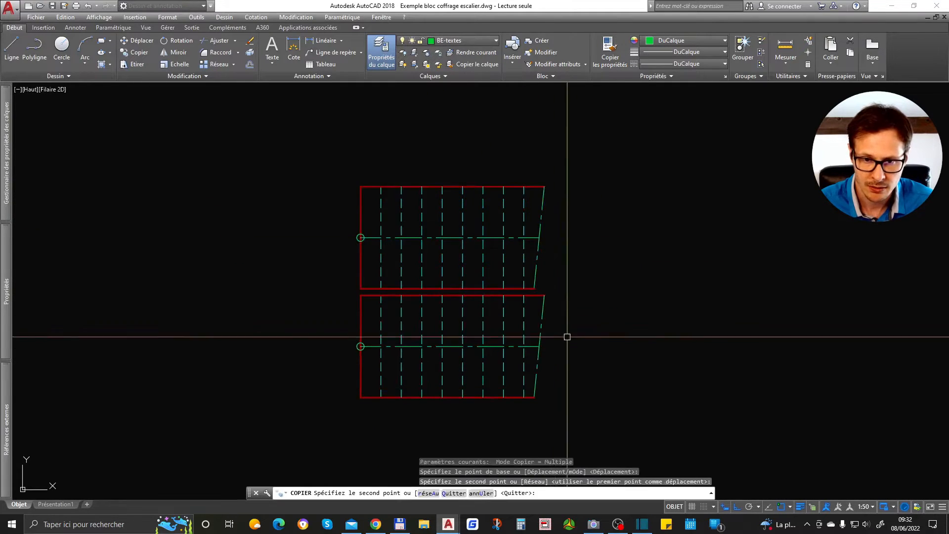
pyautogui.press('space')
# Set the lower stair copy's visibility state to Arrivée escalier
pyautogui.click(548, 340)
pyautogui.click(512, 357)
pyautogui.click(349, 346)
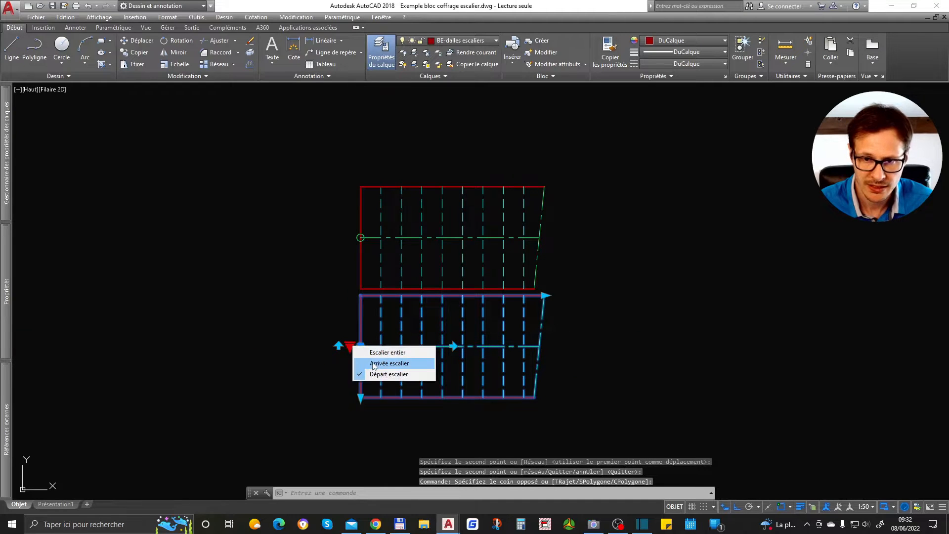
pyautogui.click(376, 367)
pyautogui.press('Escape')
pyautogui.click(455, 337)
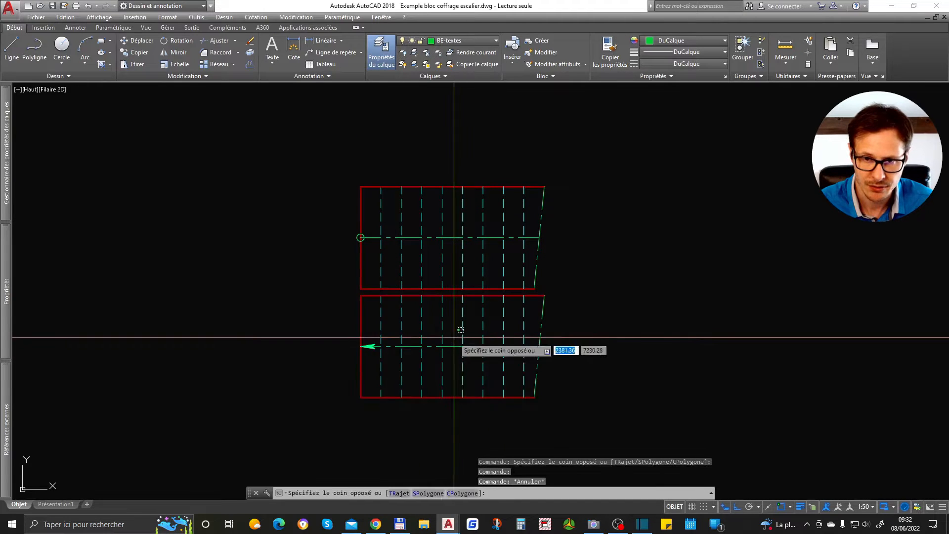
pyautogui.click(438, 358)
pyautogui.press('Escape')
pyautogui.click(562, 303)
pyautogui.click(536, 310)
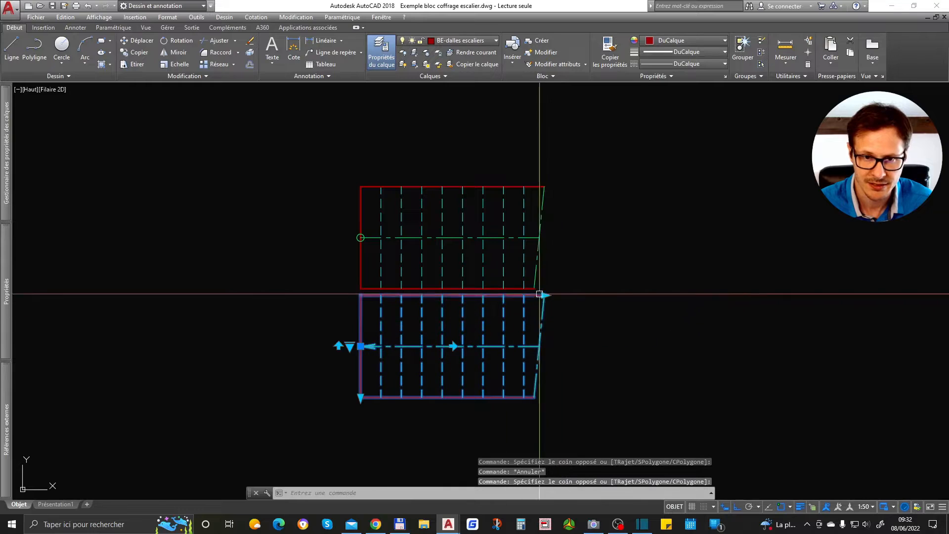
pyautogui.press('Escape')
# Set the upper stair block's visibility state to Escalier entier
pyautogui.click(546, 206)
pyautogui.click(521, 227)
pyautogui.click(351, 238)
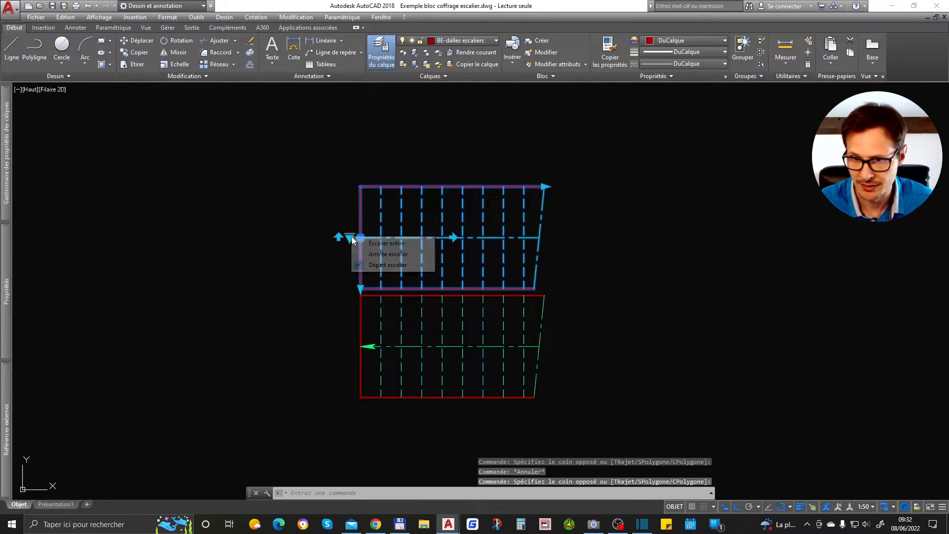
pyautogui.click(355, 242)
pyautogui.press('Escape')
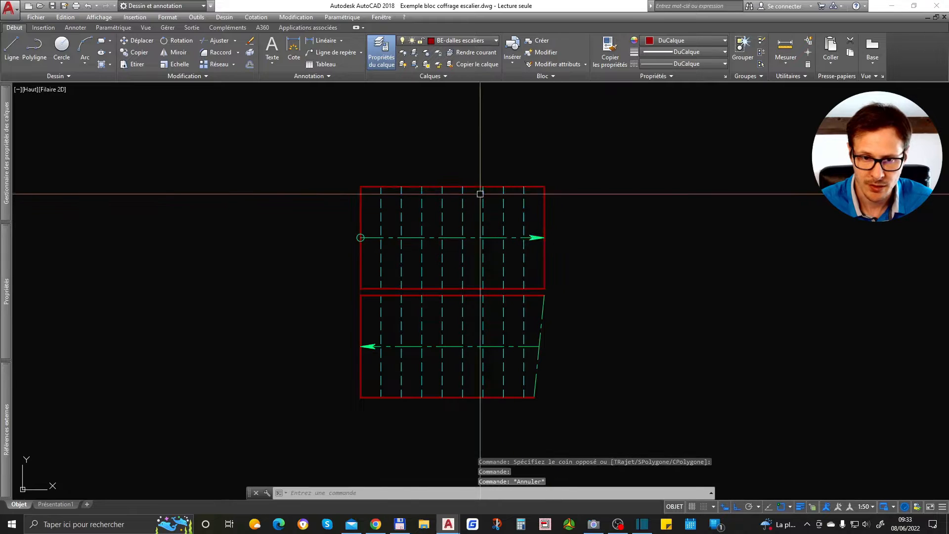
# Set the lower stair block to Départ escalier and flip its direction horizontally
pyautogui.click(566, 324)
pyautogui.click(360, 322)
pyautogui.click(350, 346)
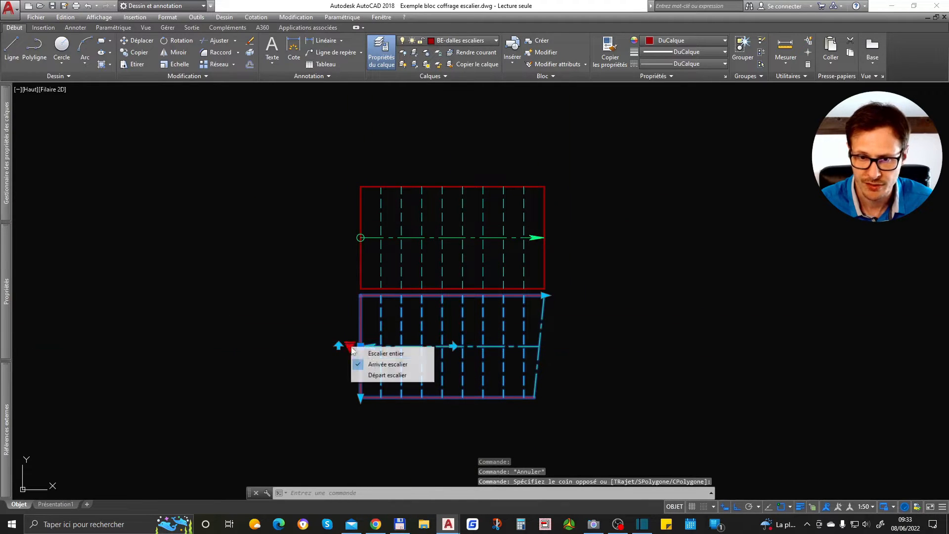
pyautogui.click(386, 375)
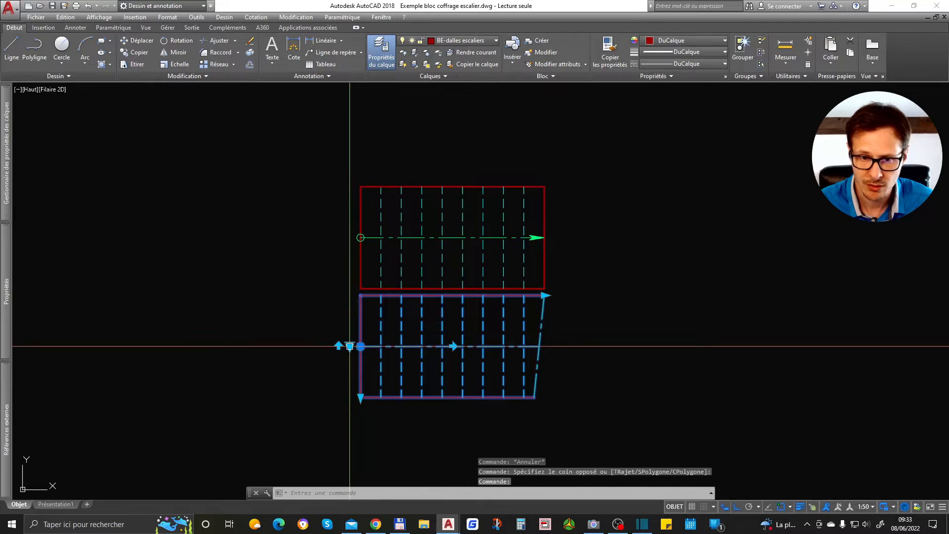
pyautogui.click(453, 346)
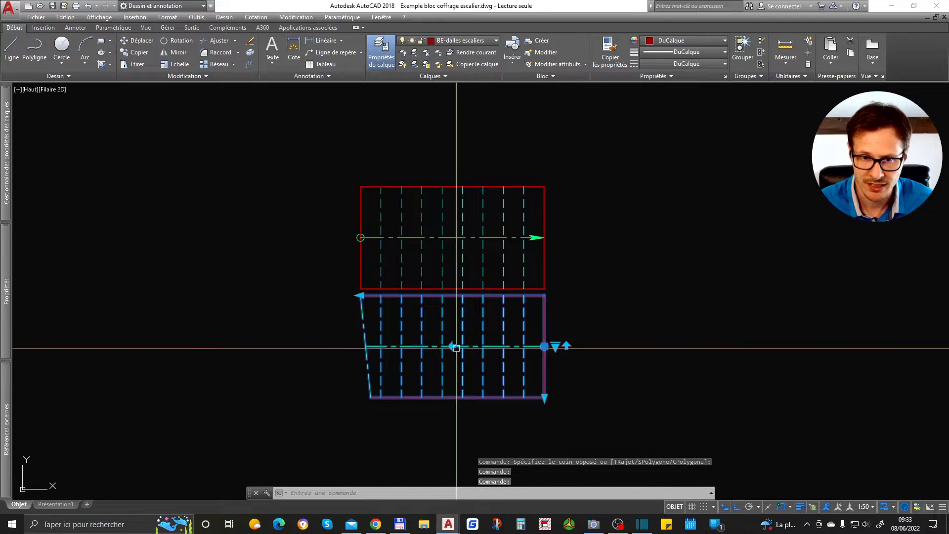
pyautogui.press('Escape')
# Stretch the lower stair block at its broken end, lengthening the flight by about six treads
pyautogui.click(647, 338)
pyautogui.click(511, 399)
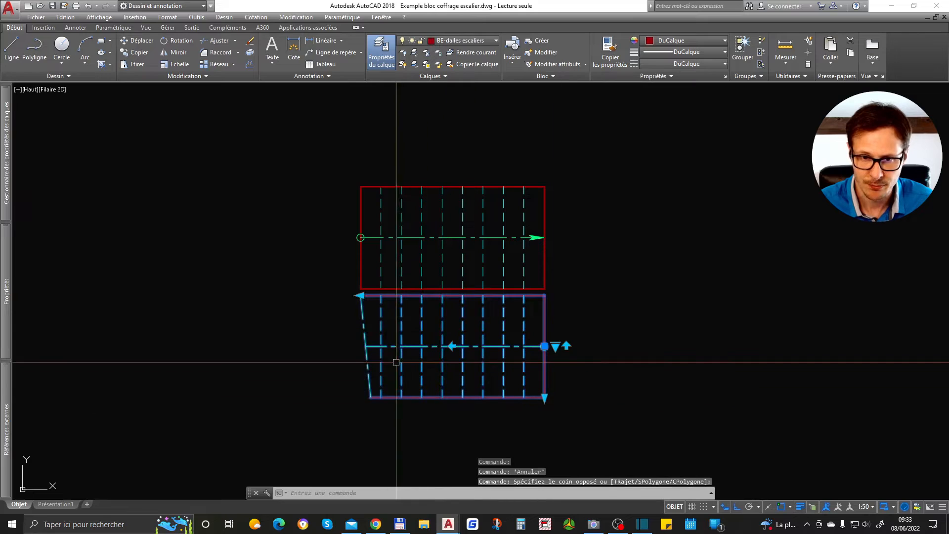
pyautogui.click(360, 295)
pyautogui.click(230, 295)
pyautogui.press('Escape')
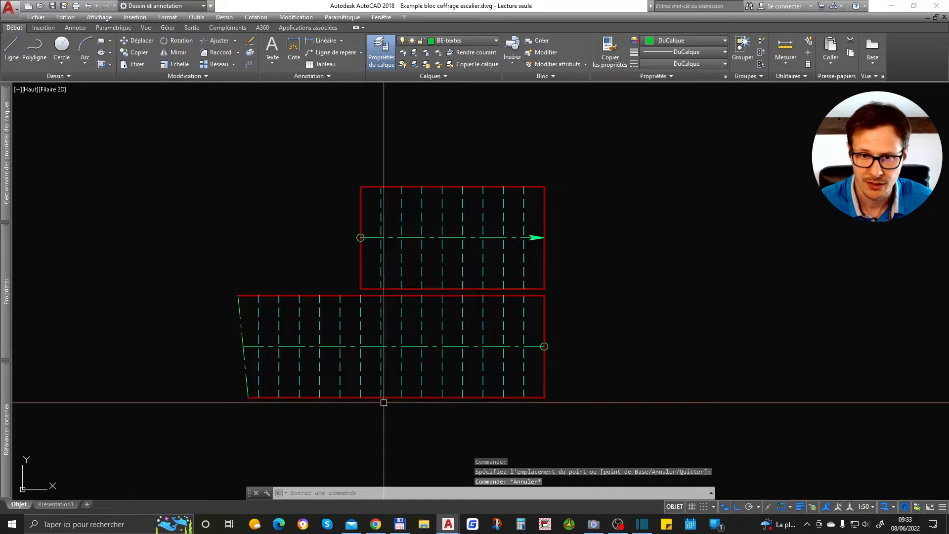
# Delete the lower stair block, then undo the deletion
pyautogui.click(616, 322)
pyautogui.click(464, 390)
pyautogui.press('Delete')
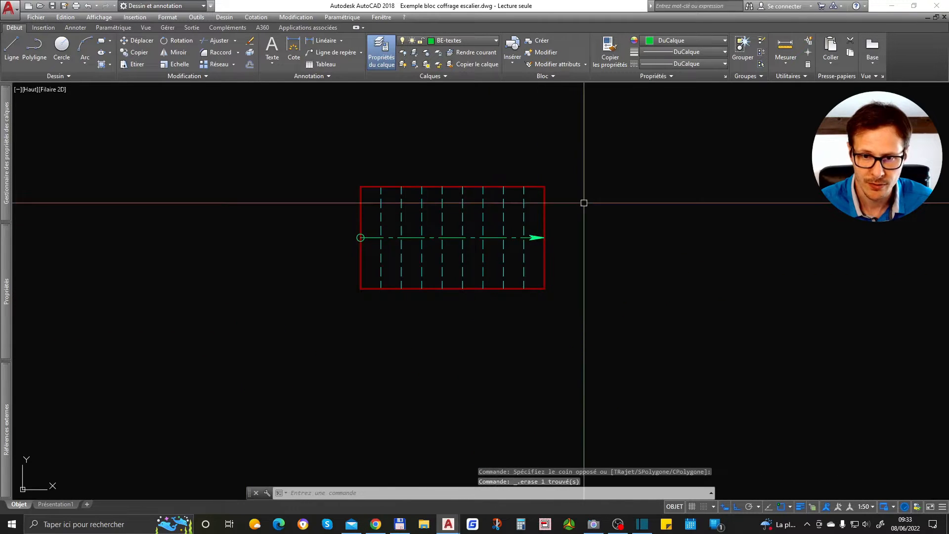
pyautogui.click(585, 203)
pyautogui.click(500, 267)
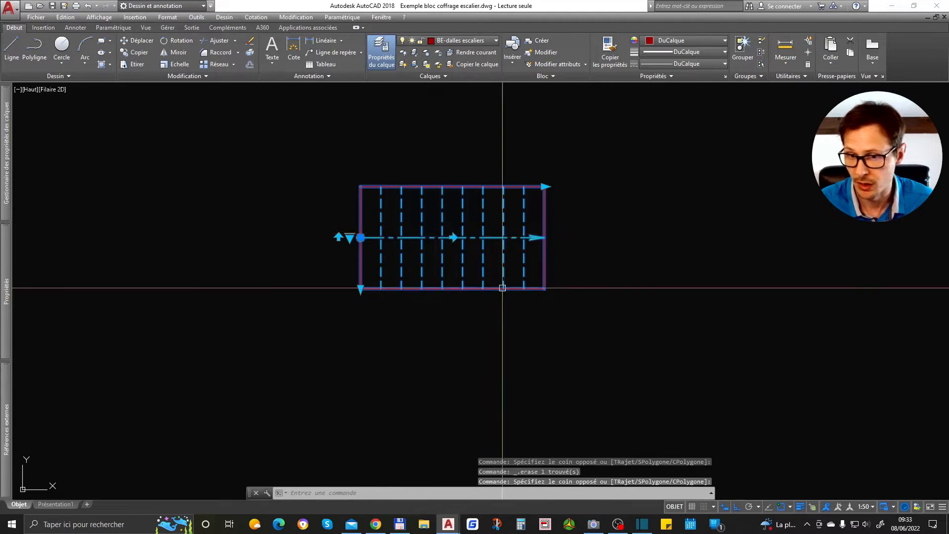
pyautogui.press('Escape')
pyautogui.hotkey('ctrl', 'z')
# Flip the lower stair block about its walking line, then undo the flip
pyautogui.click(585, 338)
pyautogui.click(537, 347)
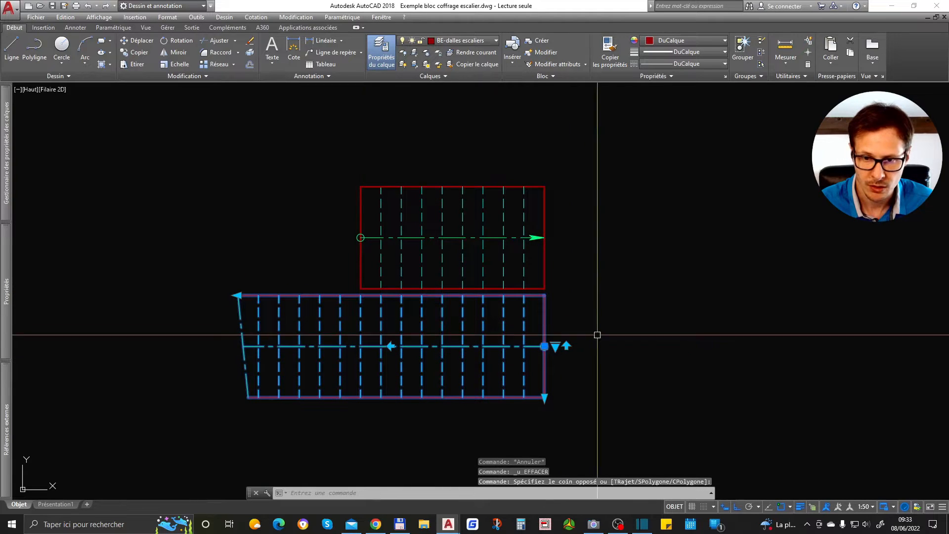
pyautogui.press('Escape')
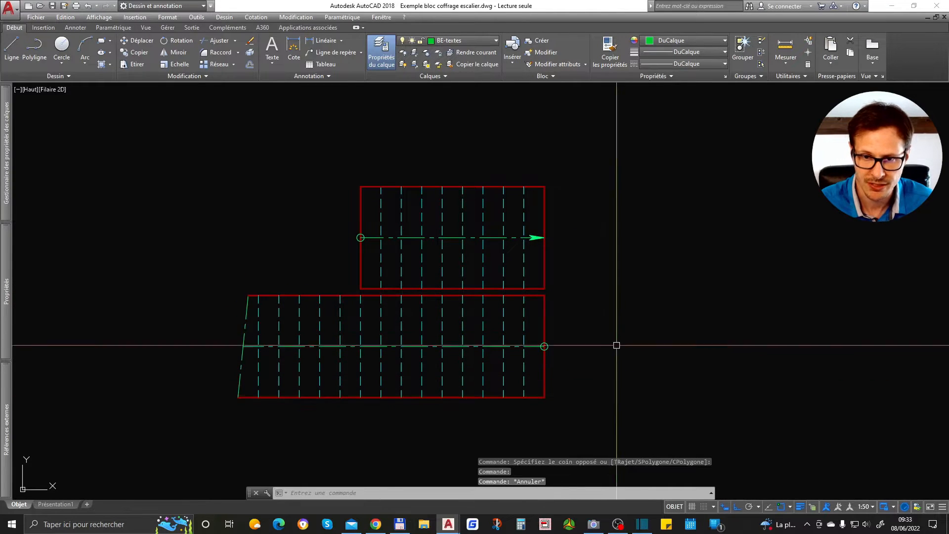
pyautogui.hotkey('ctrl', 'z')
# Widen the lower stair block symmetrically about its walking line, then delete the block
pyautogui.click(584, 330)
pyautogui.click(428, 392)
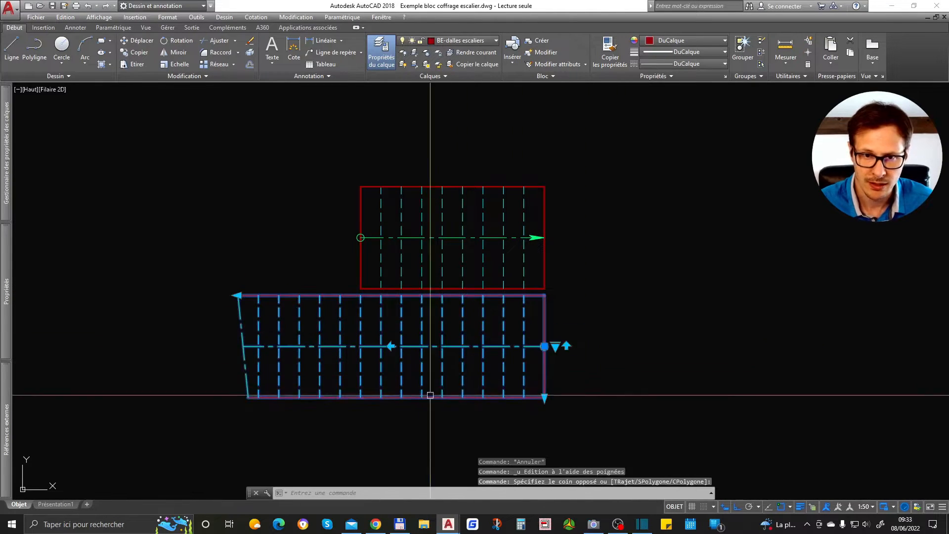
pyautogui.click(544, 397)
pyautogui.click(550, 414)
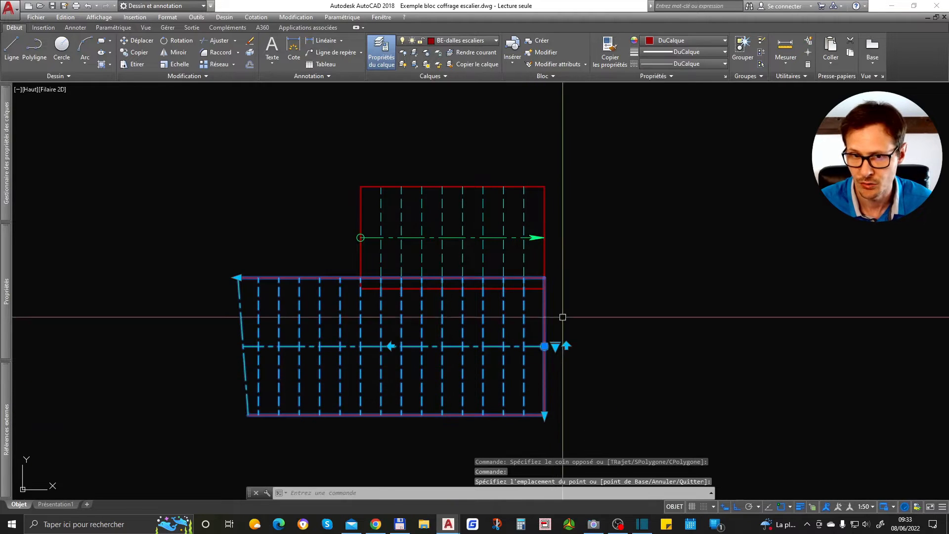
pyautogui.press('Delete')
# Set the remaining stair block's width to 100
pyautogui.click(568, 219)
pyautogui.click(540, 180)
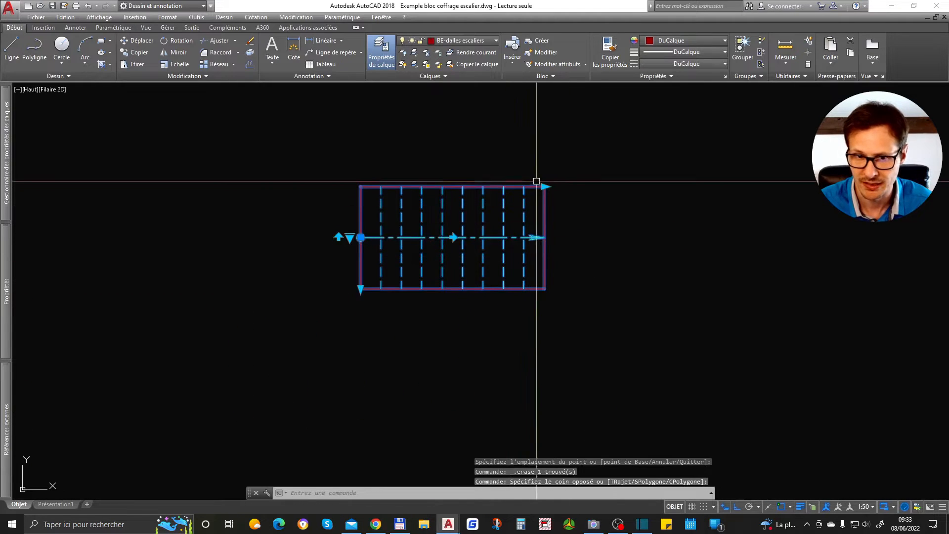
pyautogui.click(360, 289)
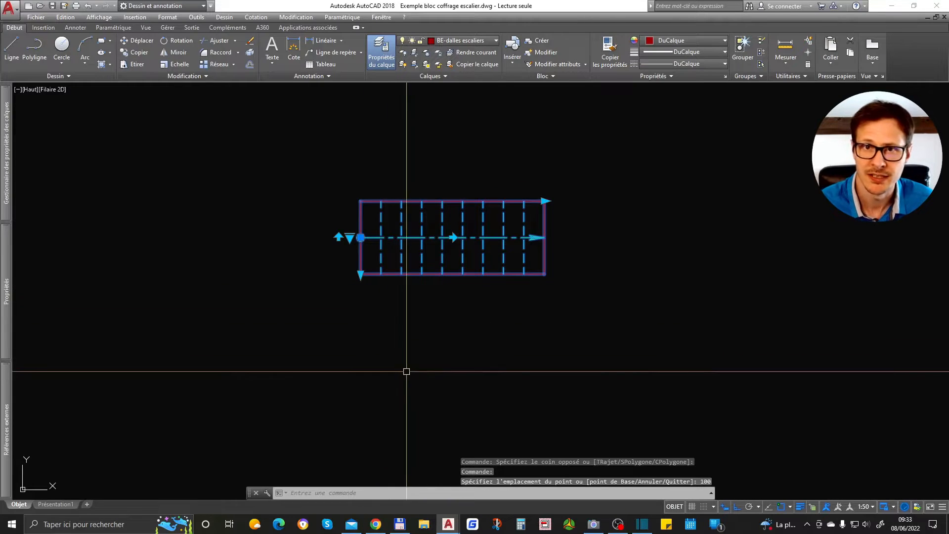
pyautogui.press('Return')
pyautogui.press('Escape')
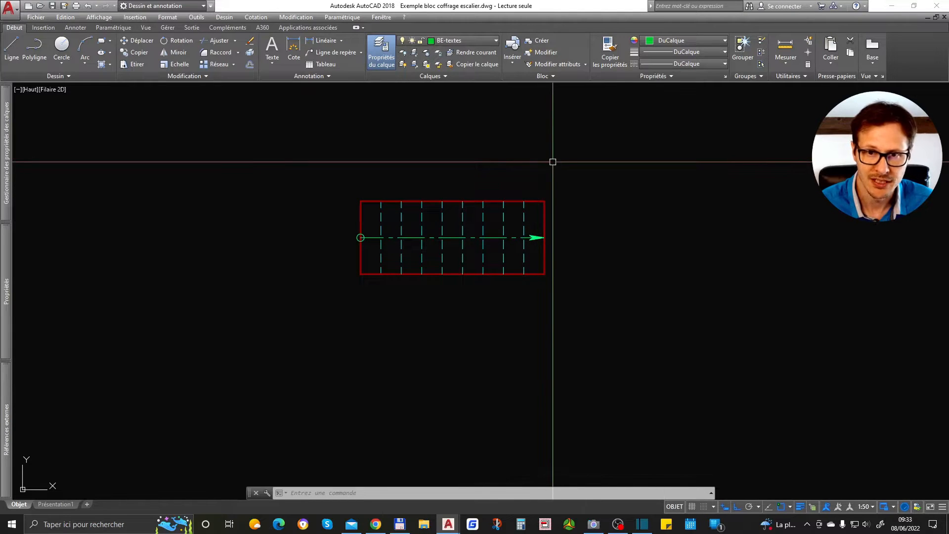
# Switch to the drawing GCA_Exemple bloc - CV.dwg and select the vertical tie reinforcement block
pyautogui.scroll(2, 552, 162)
pyautogui.scroll(-2, 570, 169)
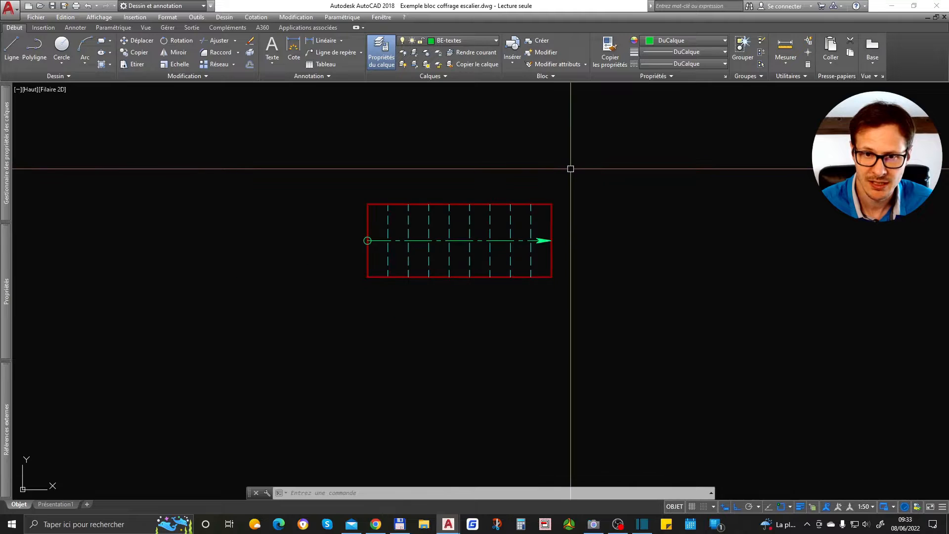
pyautogui.hotkey('ctrl', 'Tab')
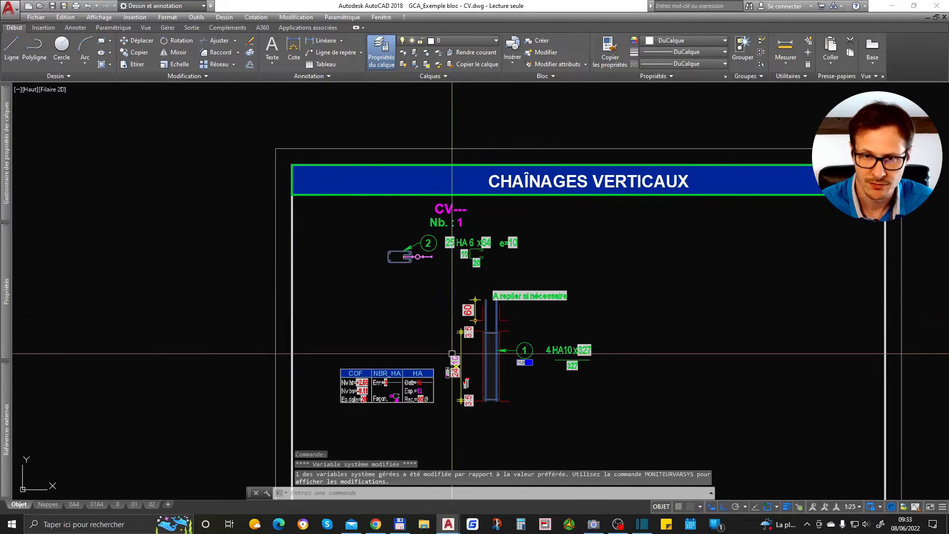
pyautogui.click(470, 248)
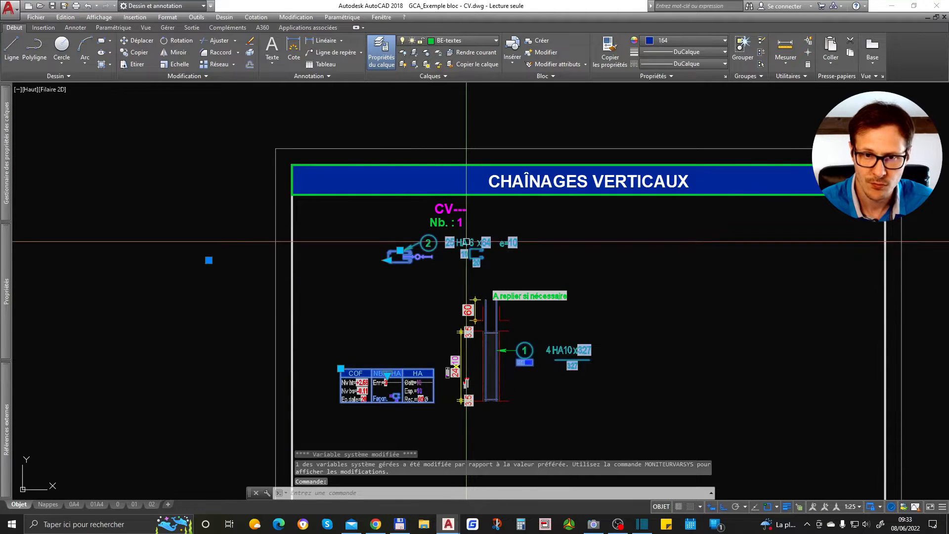
pyautogui.press('Escape')
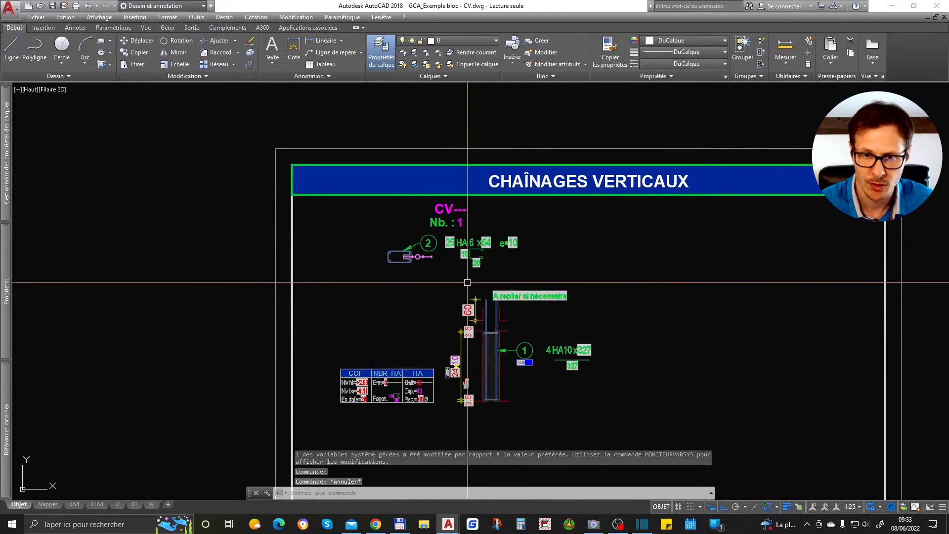
pyautogui.scroll(2, 484, 275)
pyautogui.click(485, 190)
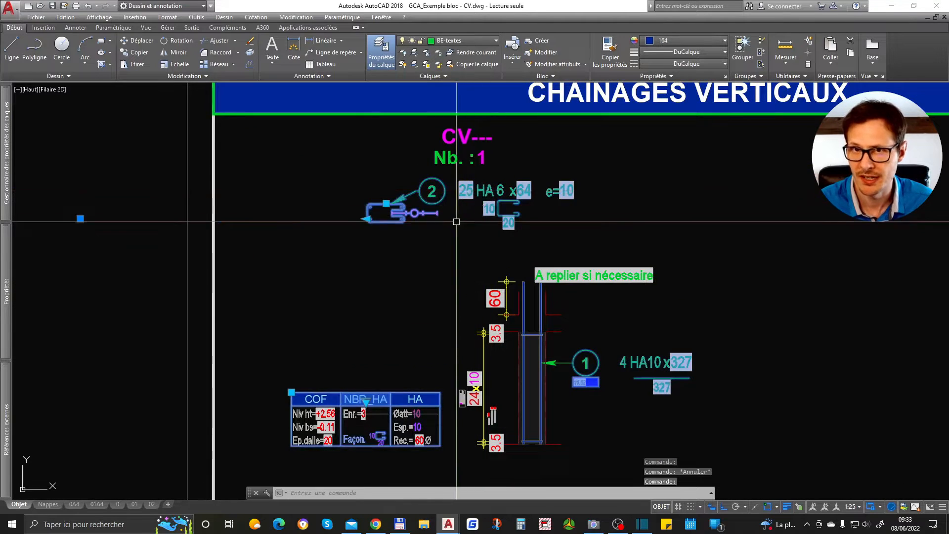
# Set the vertical tie block's NBR_HA parameter to 12 bars of diameter HA16
pyautogui.scroll(-2, 462, 216)
pyautogui.scroll(2, 496, 187)
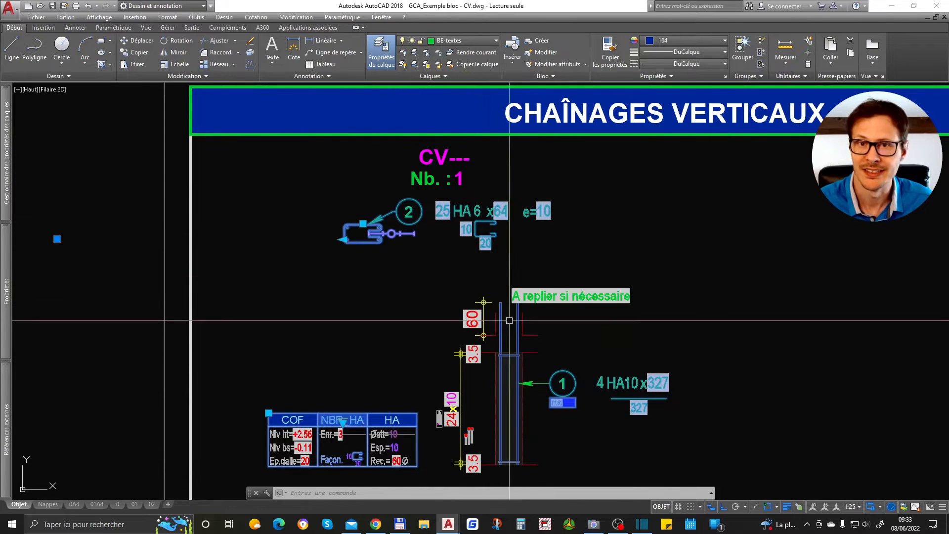
pyautogui.moveTo(508, 320); pyautogui.dragTo(514, 286, button='middle')
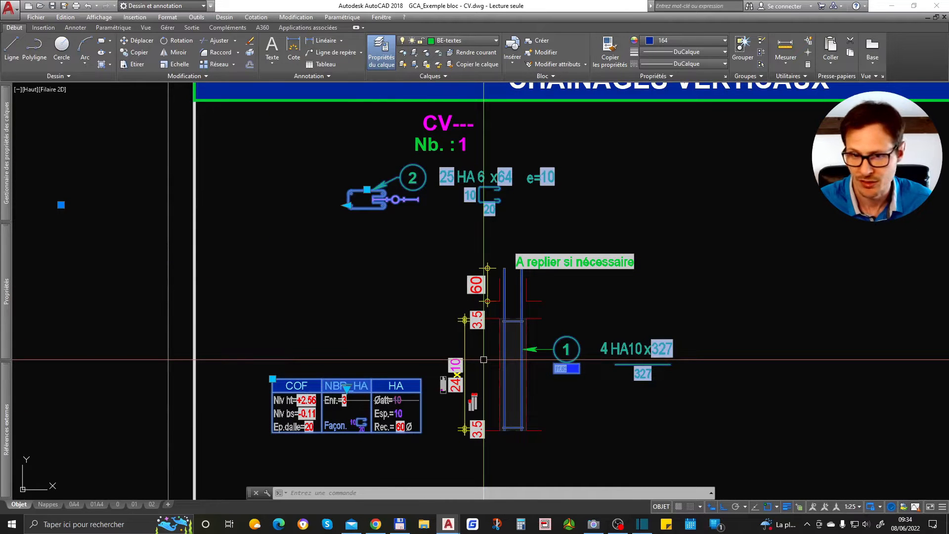
pyautogui.click(346, 389)
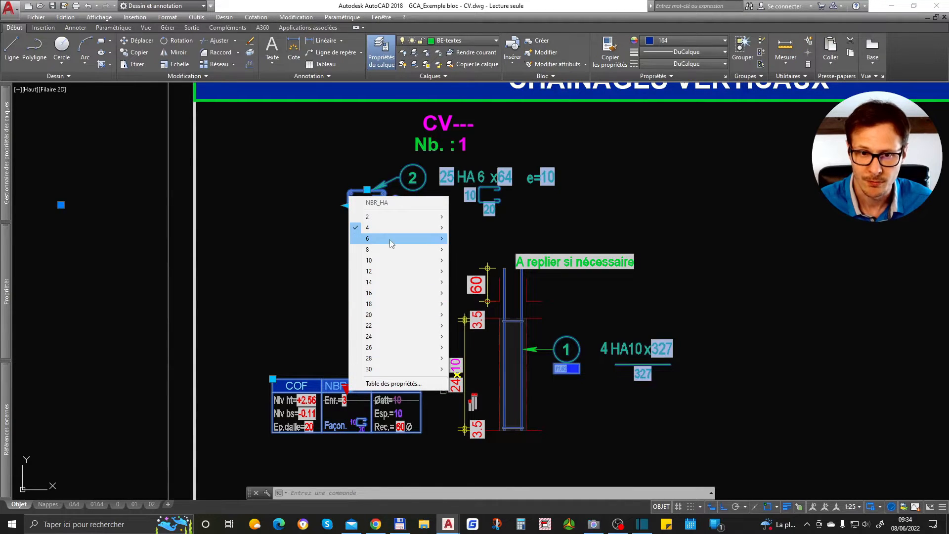
pyautogui.click(333, 406)
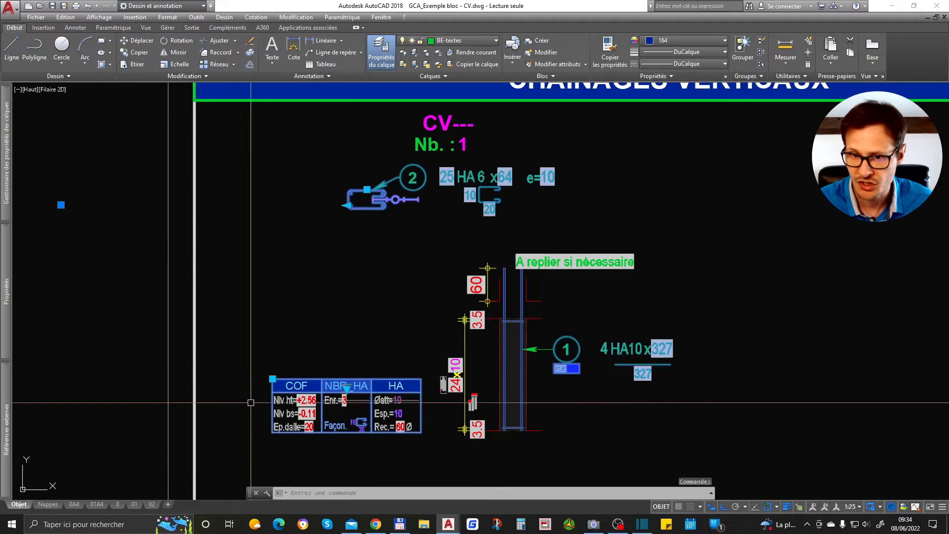
pyautogui.click(346, 388)
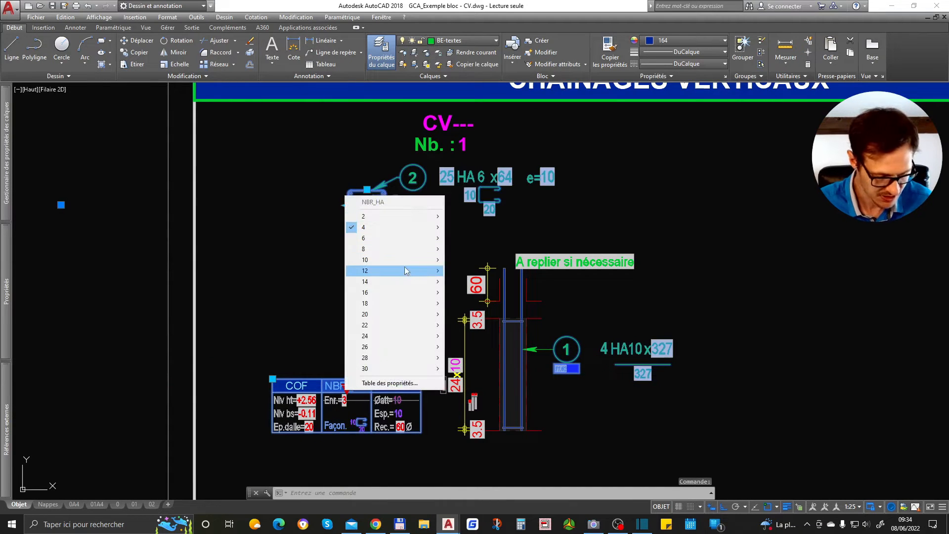
pyautogui.moveTo(405, 270)
pyautogui.click(474, 328)
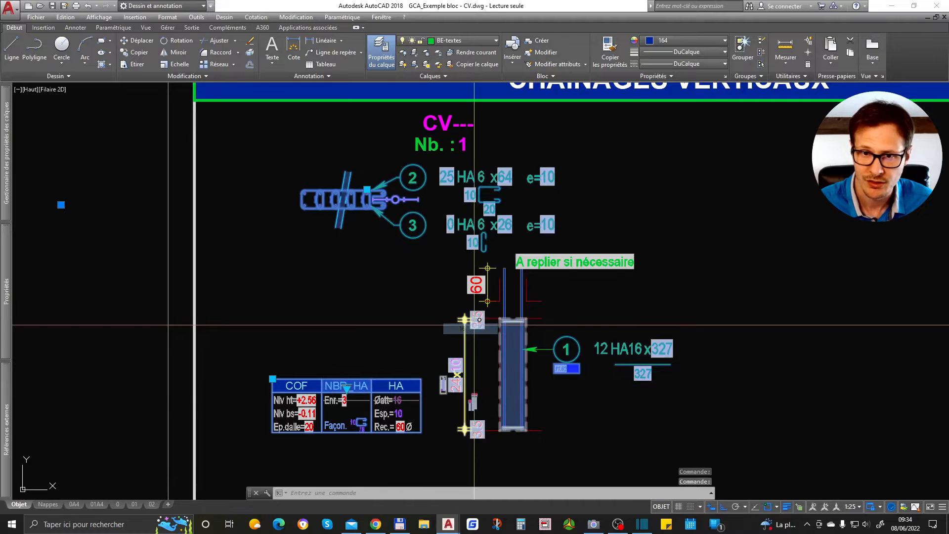
pyautogui.press('Escape')
# Update the fields of the whole vertical tie detail with the METTREAJOURCHAMP command
pyautogui.write('METTREAJOURCHAMP')
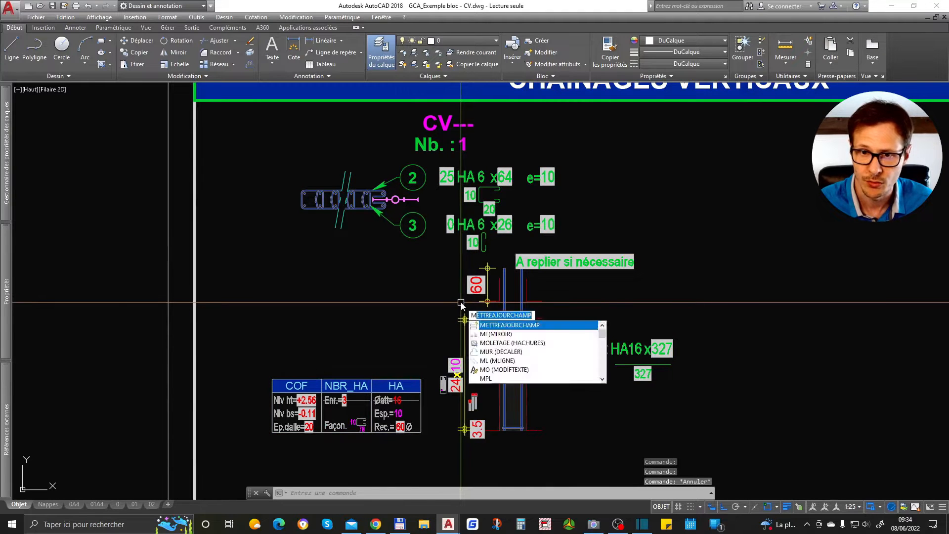
pyautogui.press('Return')
pyautogui.click(775, 123)
pyautogui.click(248, 419)
pyautogui.press('Return')
# Repeat the field update twice over the entire vertical tie detail to refresh its dependent bar quantities and lengths
pyautogui.press('Return')
pyautogui.click(591, 144)
pyautogui.click(218, 451)
pyautogui.press('Return')
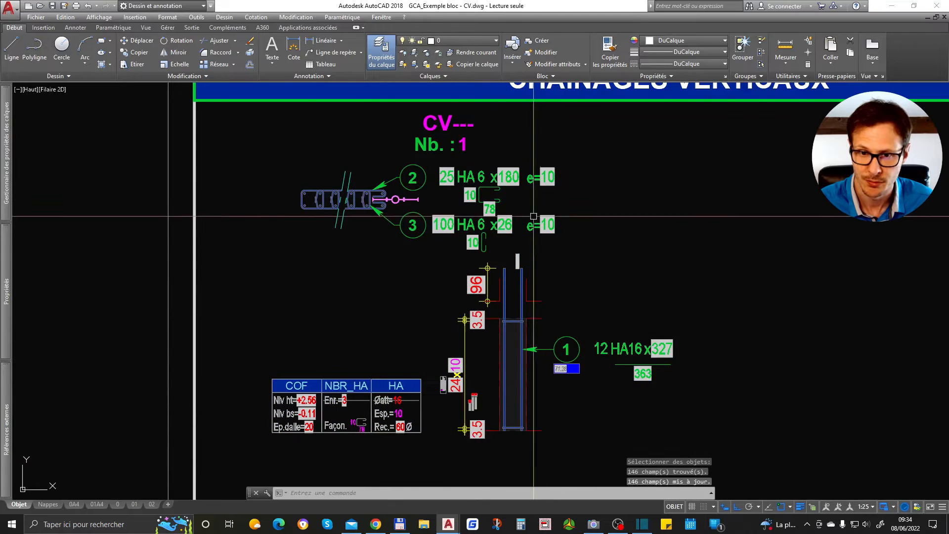
pyautogui.press('Return')
pyautogui.click(800, 105)
pyautogui.click(196, 455)
pyautogui.press('Return')
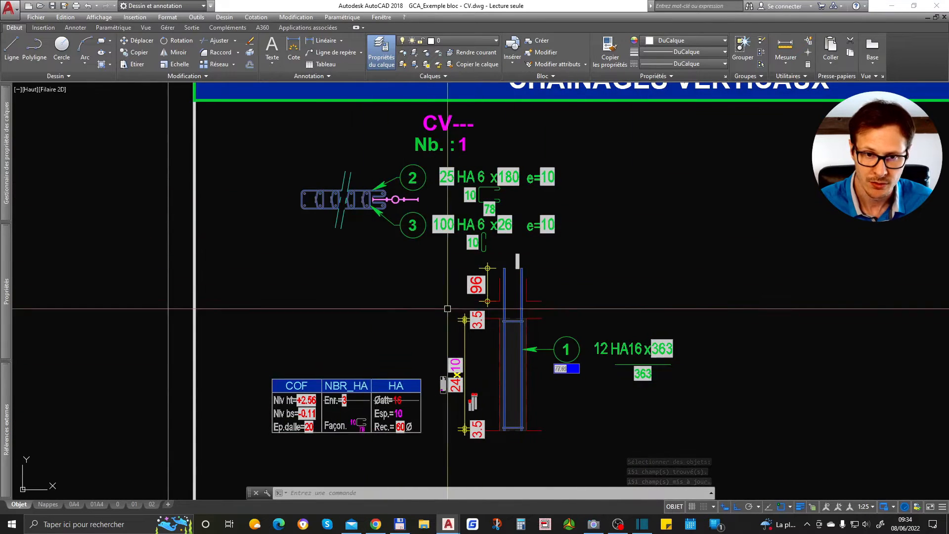
pyautogui.click(638, 342)
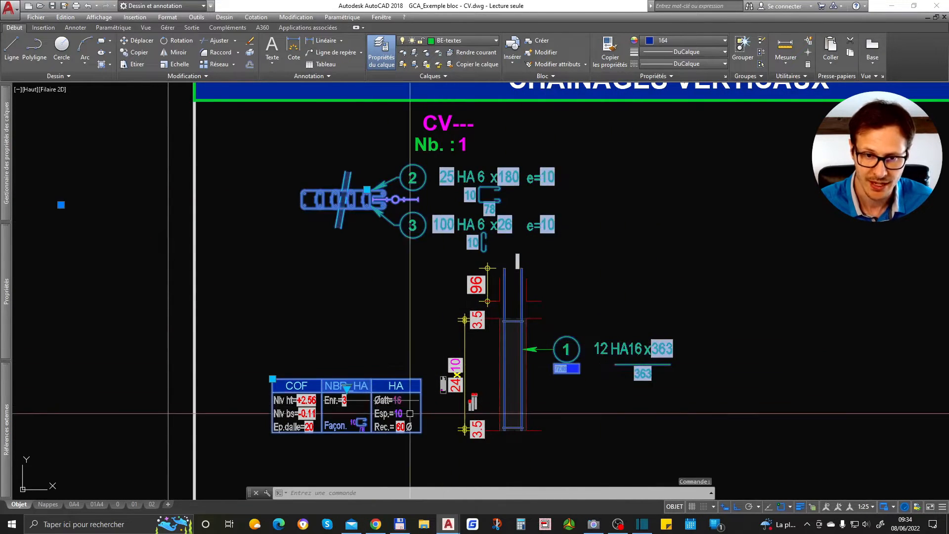
pyautogui.click(345, 389)
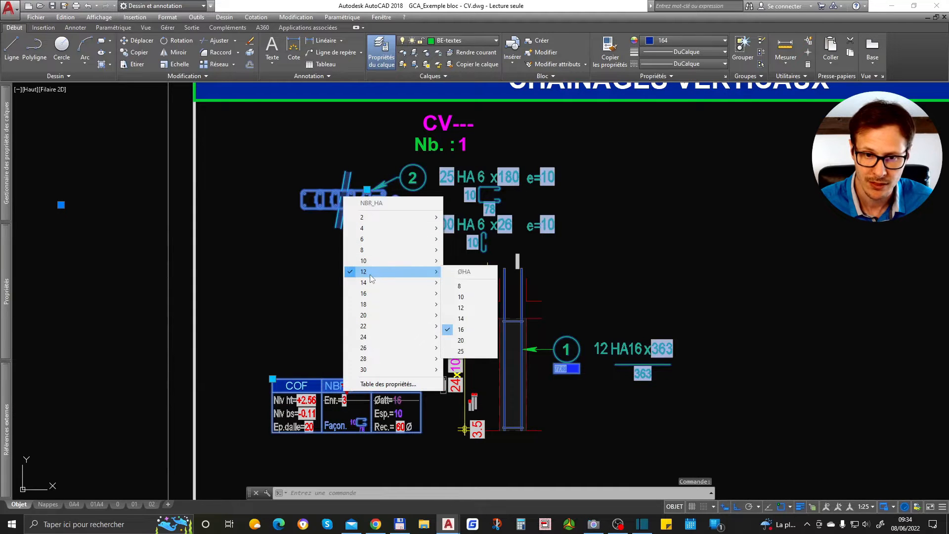
pyautogui.press('Escape')
pyautogui.press('Escape')
# Set the vertical tie block's TYPE_ANCRAGE to Armatures arrêtées, Sous dalle, with 2 éclisses
pyautogui.click(398, 389)
pyautogui.press('Escape')
pyautogui.click(397, 388)
pyautogui.click(397, 387)
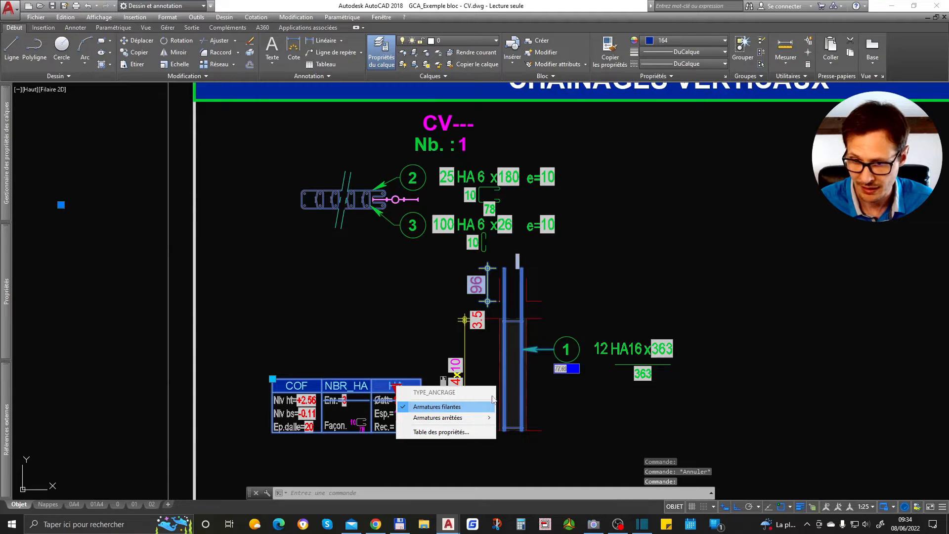
pyautogui.moveTo(468, 423)
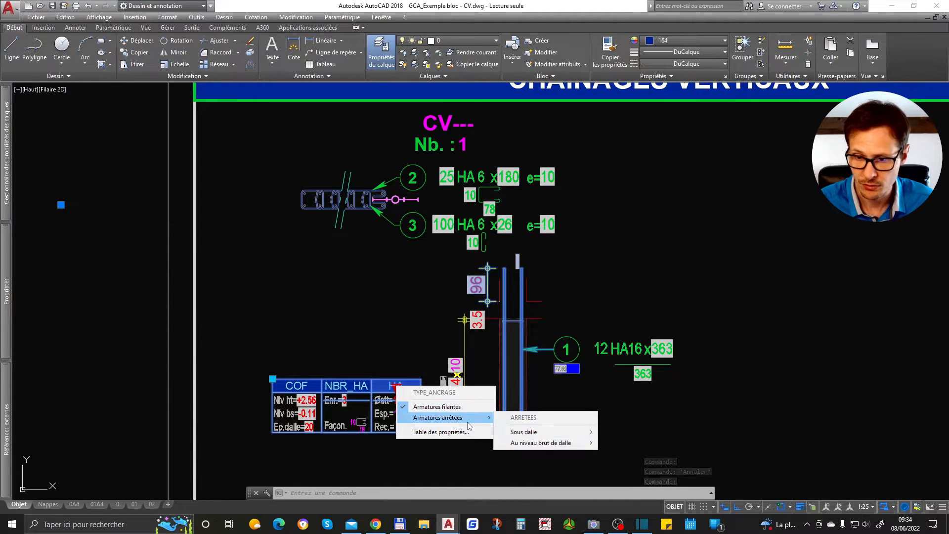
pyautogui.moveTo(544, 438)
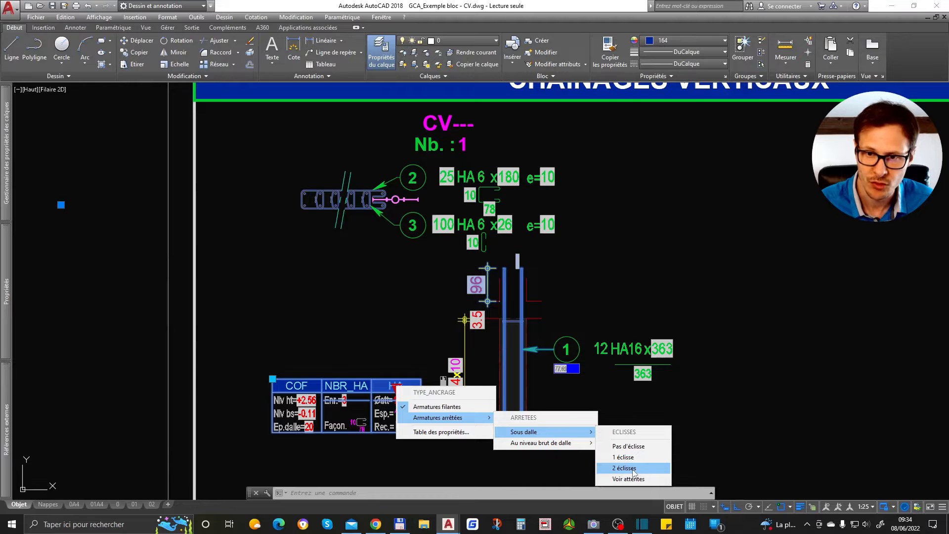
pyautogui.click(628, 468)
pyautogui.press('Escape')
# Update the fields of the whole vertical tie detail and regenerate the model
pyautogui.write('maj')
pyautogui.press('Return')
pyautogui.click(715, 135)
pyautogui.click(335, 385)
pyautogui.press('Return')
pyautogui.write('rg')
pyautogui.press('Return')
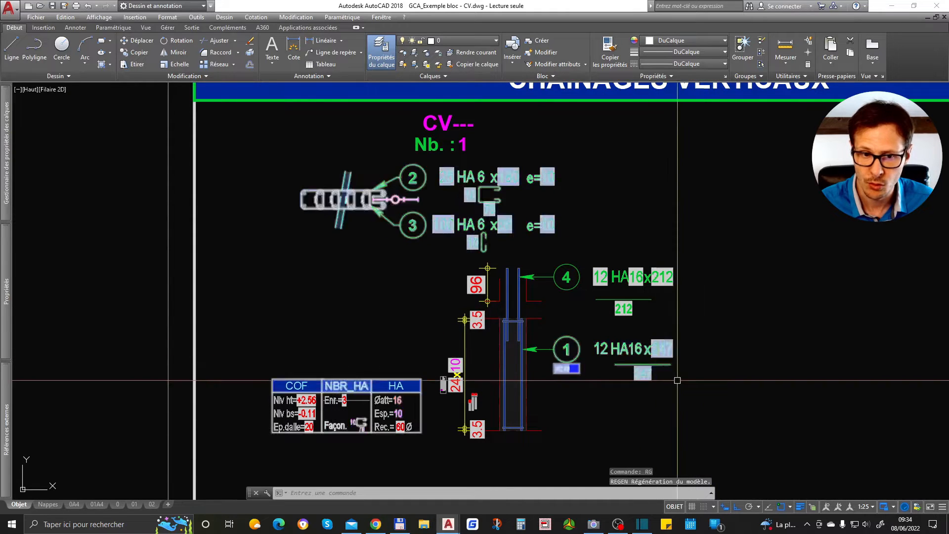
# Examine the drawing's custom properties that feed the tie table, such as slab levels, slab thickness, cover and overlap
pyautogui.scroll(2, 379, 436)
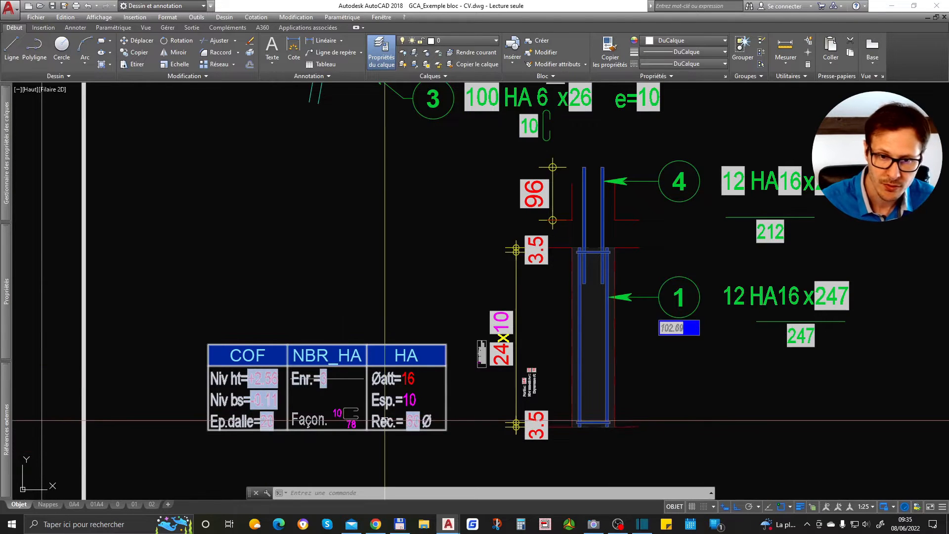
pyautogui.scroll(-4, 385, 421)
pyautogui.scroll(2, 354, 340)
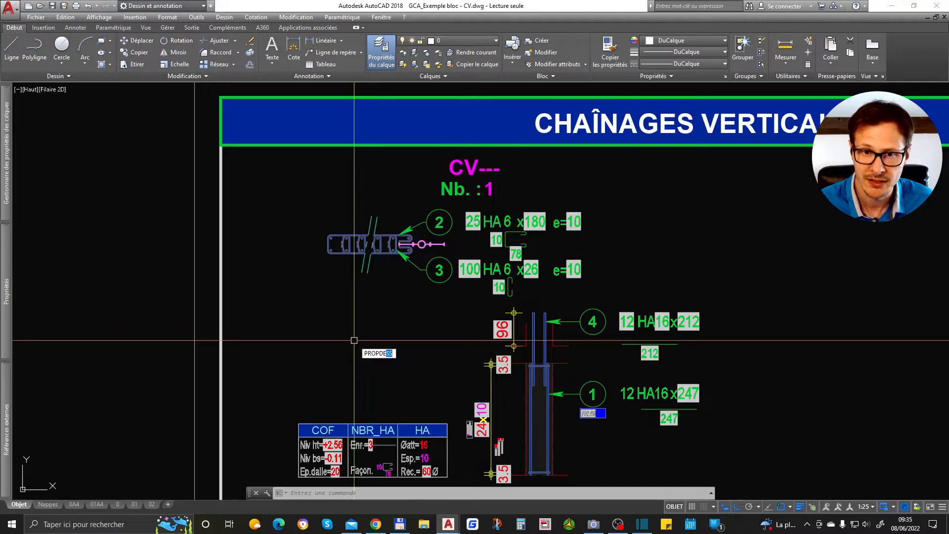
pyautogui.press('Return')
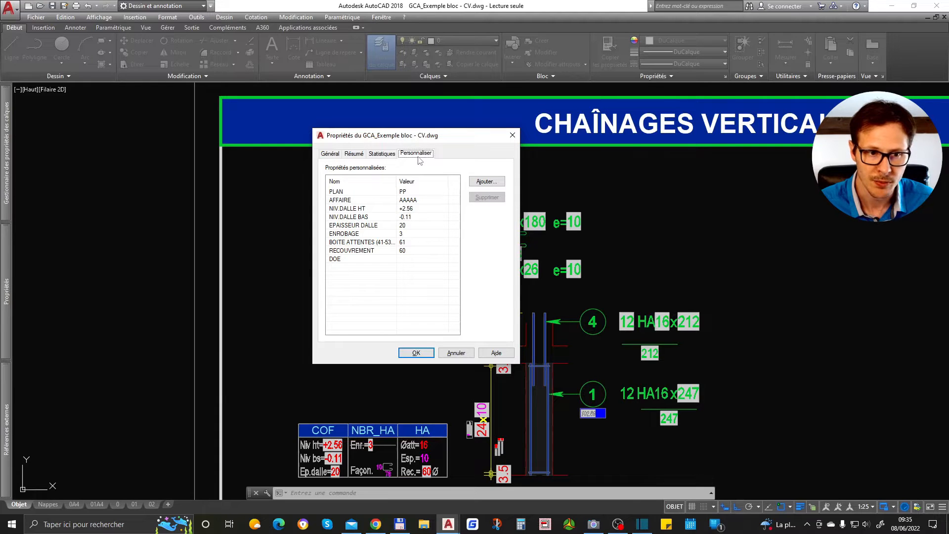
pyautogui.press('Escape')
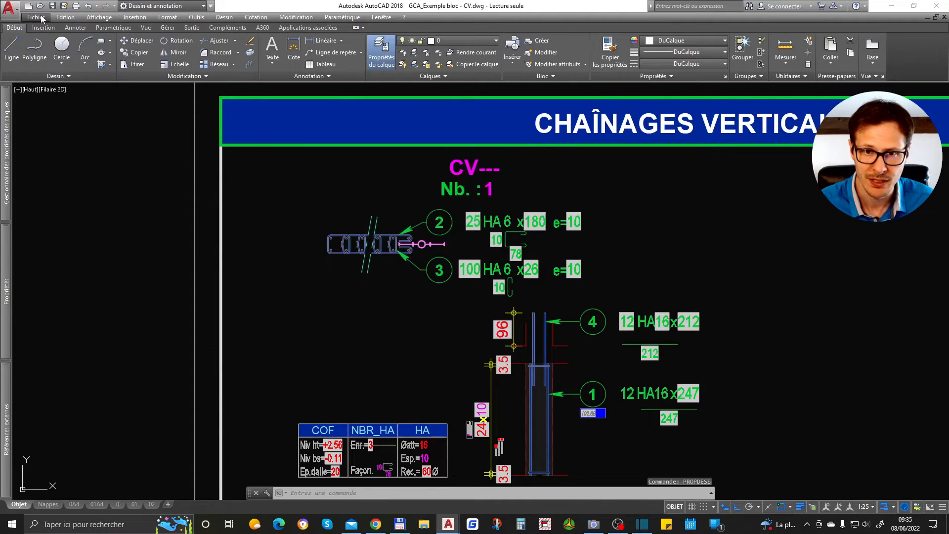
pyautogui.click(36, 17)
pyautogui.click(65, 322)
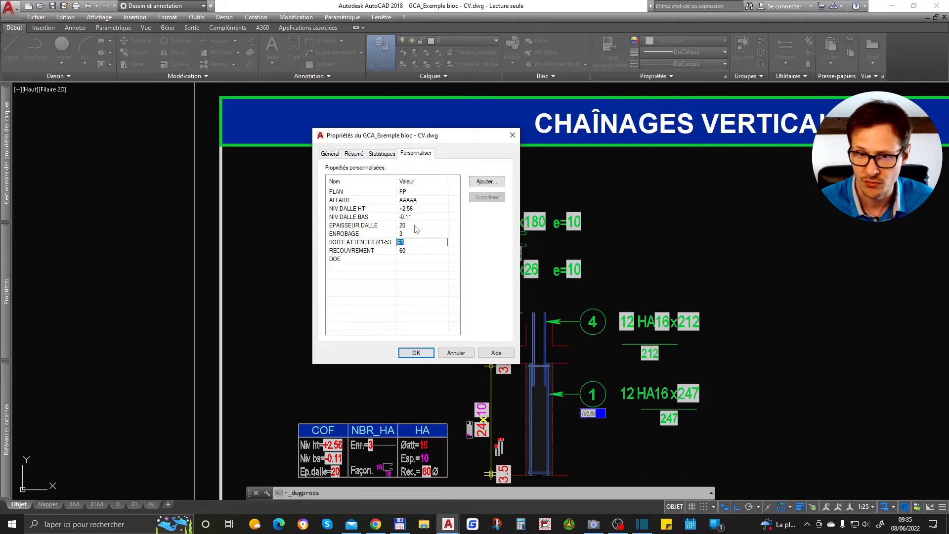
pyautogui.press('Escape')
# Set the longer Façon. dimension of the hooked bar in the parameter table to 80
pyautogui.scroll(5, 418, 315)
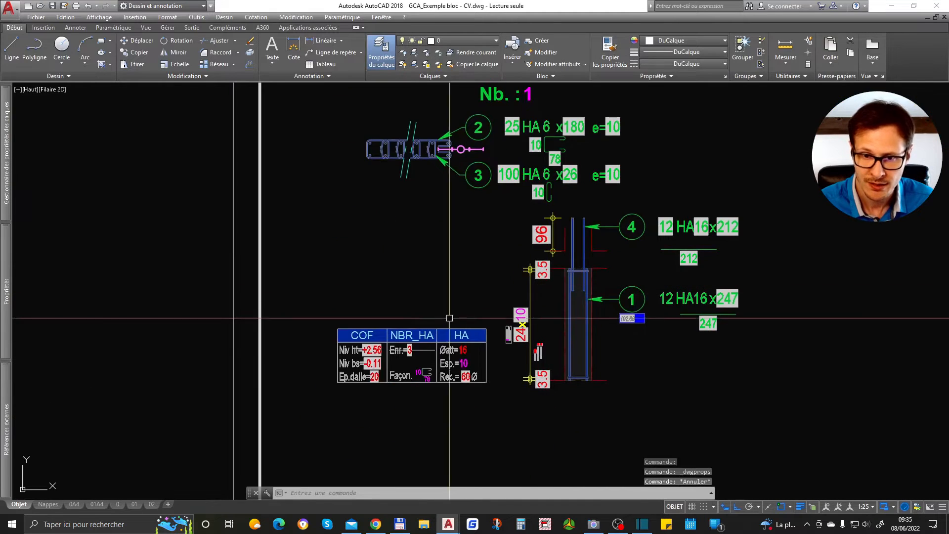
pyautogui.doubleClick(415, 302)
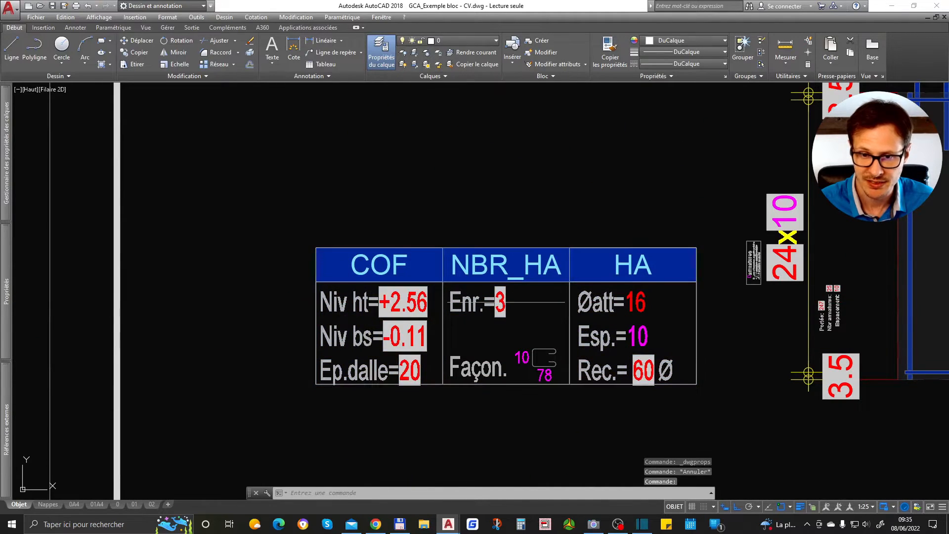
pyautogui.press('Escape')
pyautogui.scroll(-2, 485, 366)
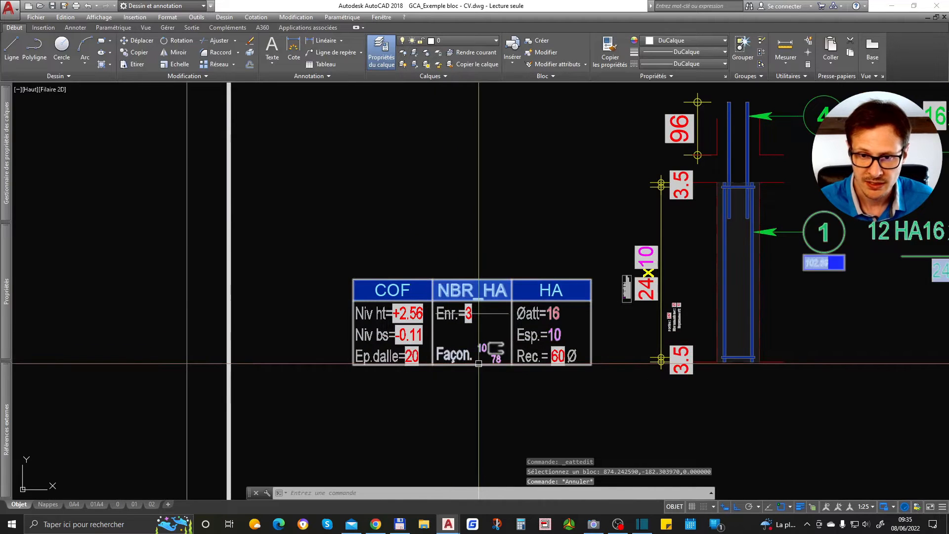
pyautogui.scroll(2, 509, 369)
pyautogui.scroll(2, 509, 369)
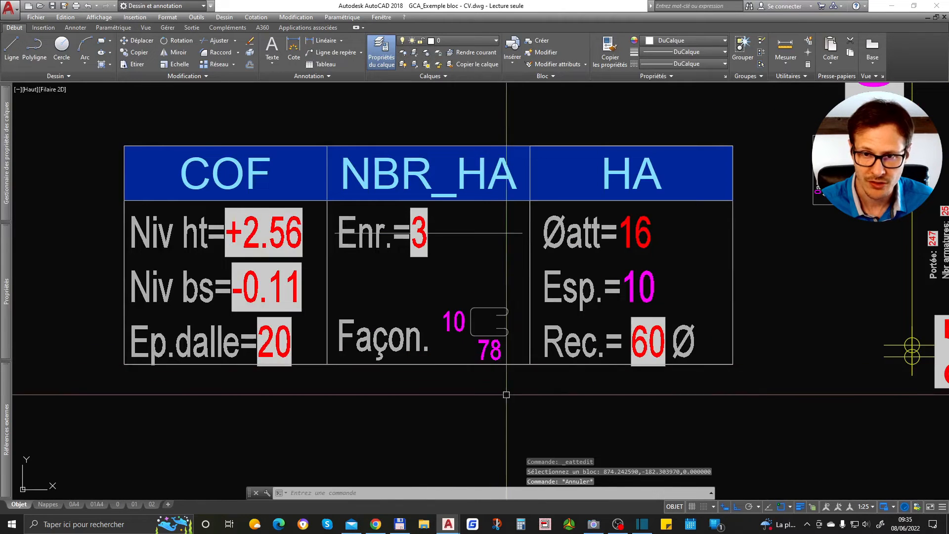
pyautogui.doubleClick(490, 350)
pyautogui.click(662, 385)
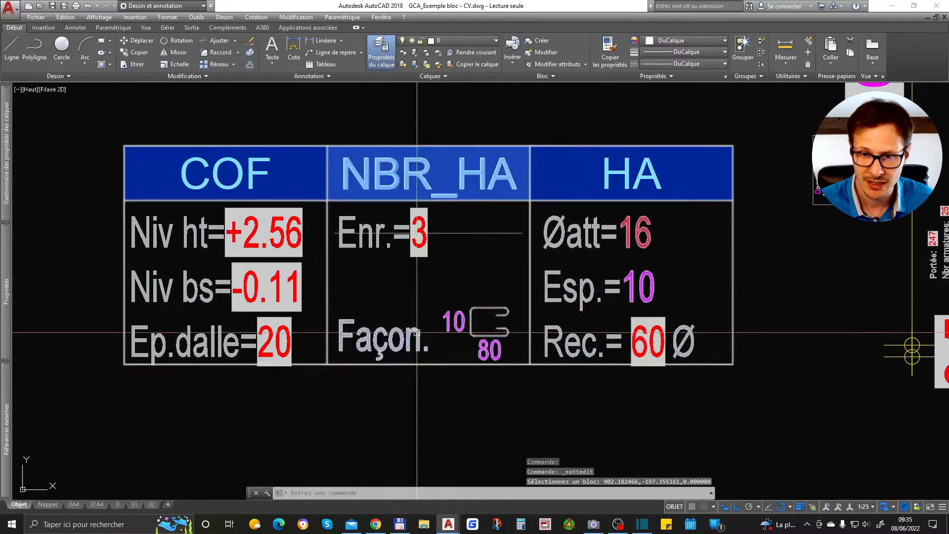
# Regenerate the model to refresh the dimensions and length of bar mark 2
pyautogui.scroll(-6, 416, 347)
pyautogui.moveTo(509, 188); pyautogui.dragTo(495, 296, button='middle')
pyautogui.scroll(2, 533, 243)
pyautogui.write('rg')
pyautogui.press('Return')
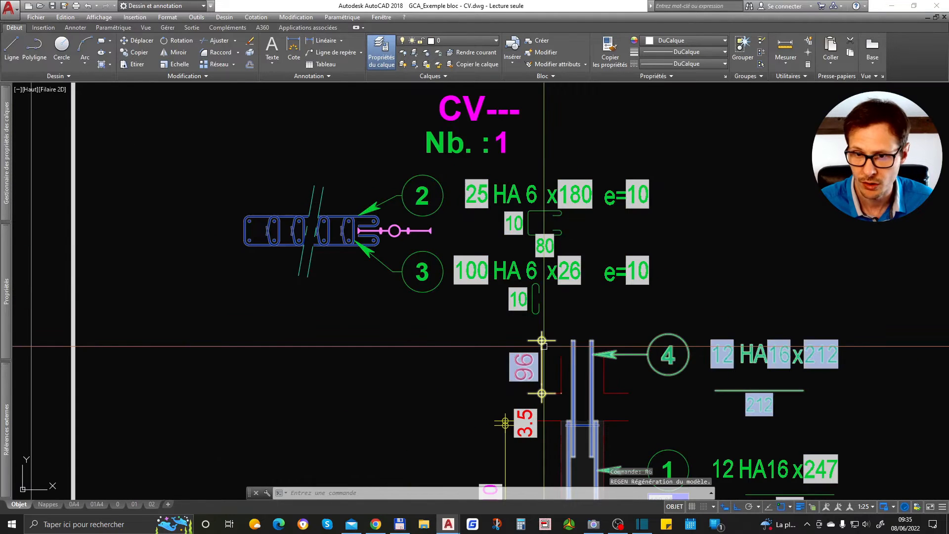
pyautogui.scroll(-4, 569, 271)
pyautogui.scroll(2, 531, 270)
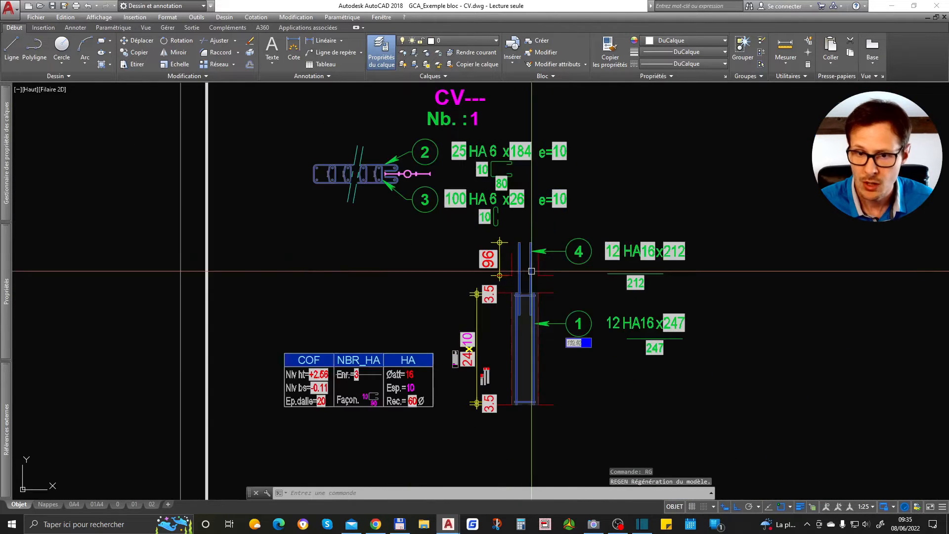
pyautogui.moveTo(516, 293); pyautogui.dragTo(519, 329, button='middle')
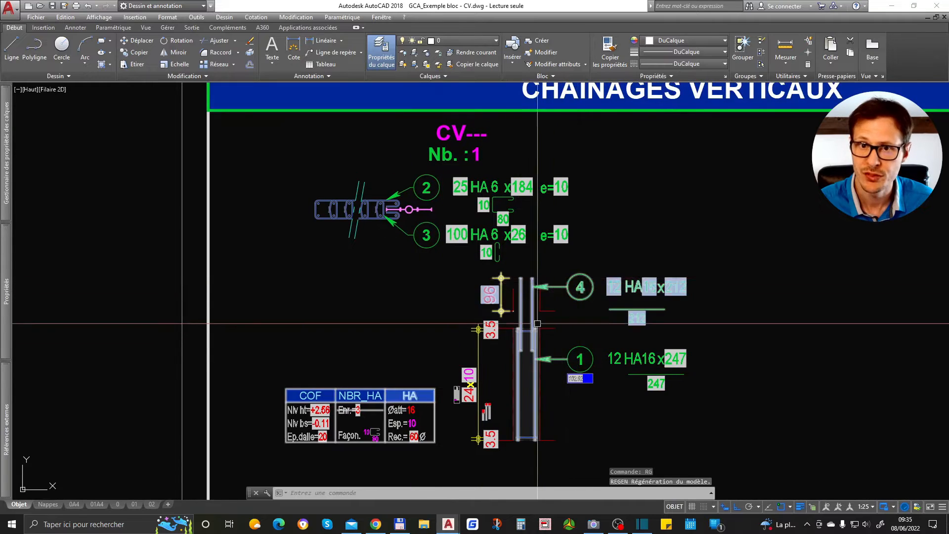
pyautogui.scroll(2, 425, 448)
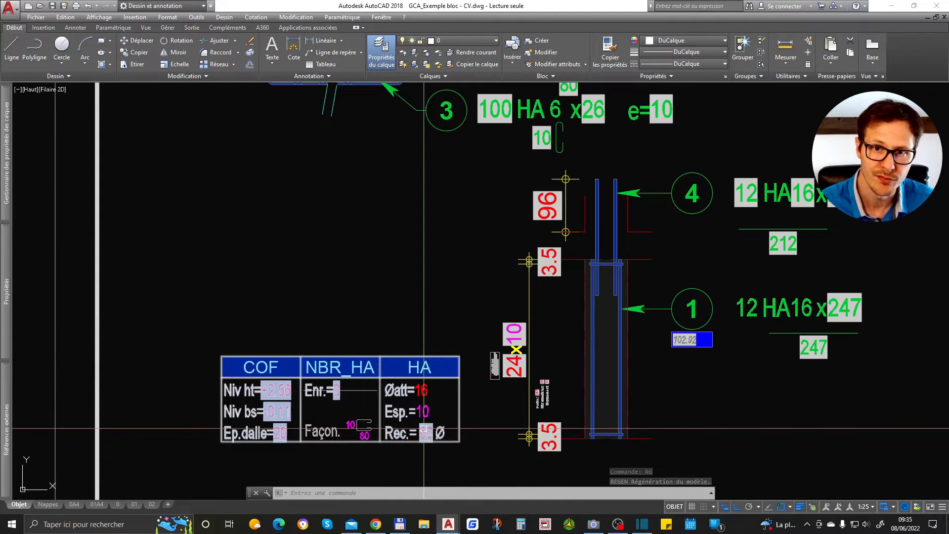
pyautogui.scroll(-2, 423, 429)
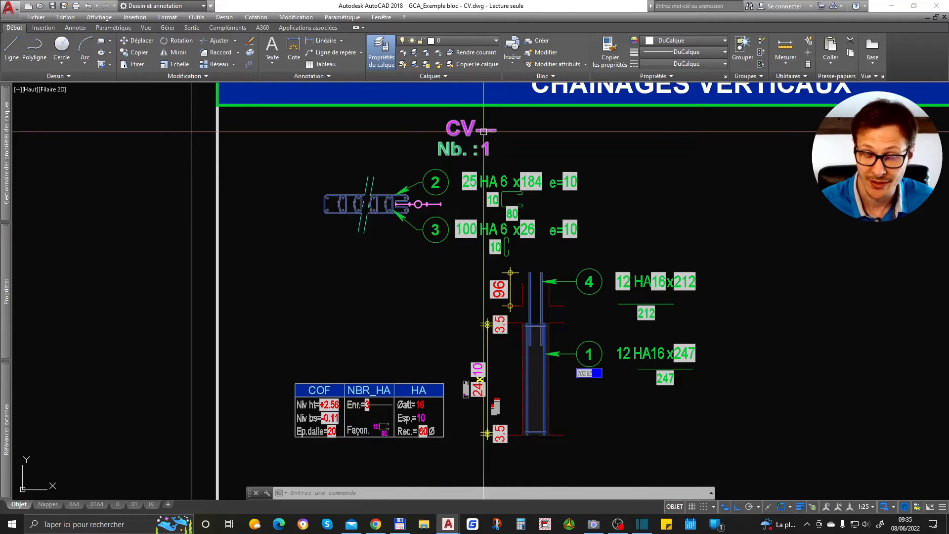
pyautogui.scroll(-2, 402, 176)
pyautogui.press('Escape')
pyautogui.scroll(1, 478, 189)
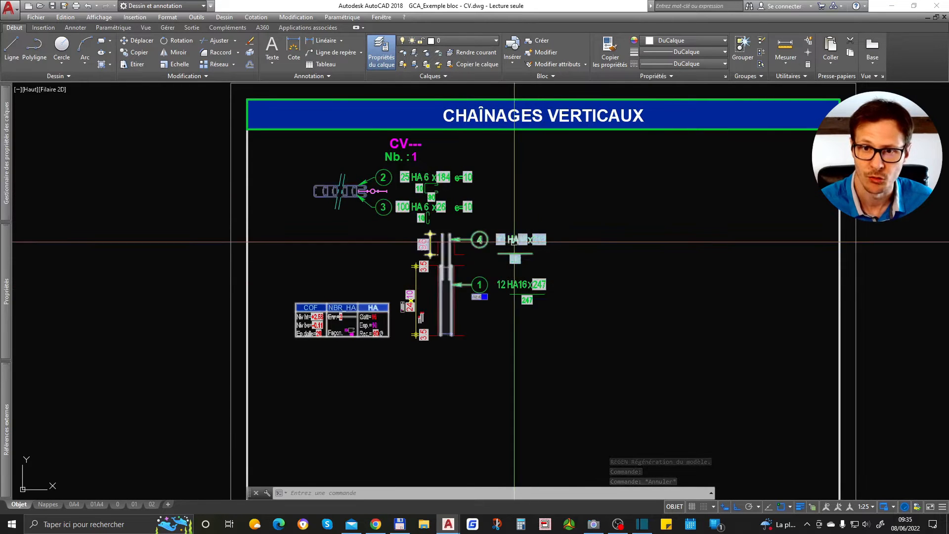
pyautogui.moveTo(520, 244); pyautogui.dragTo(555, 263, button='middle')
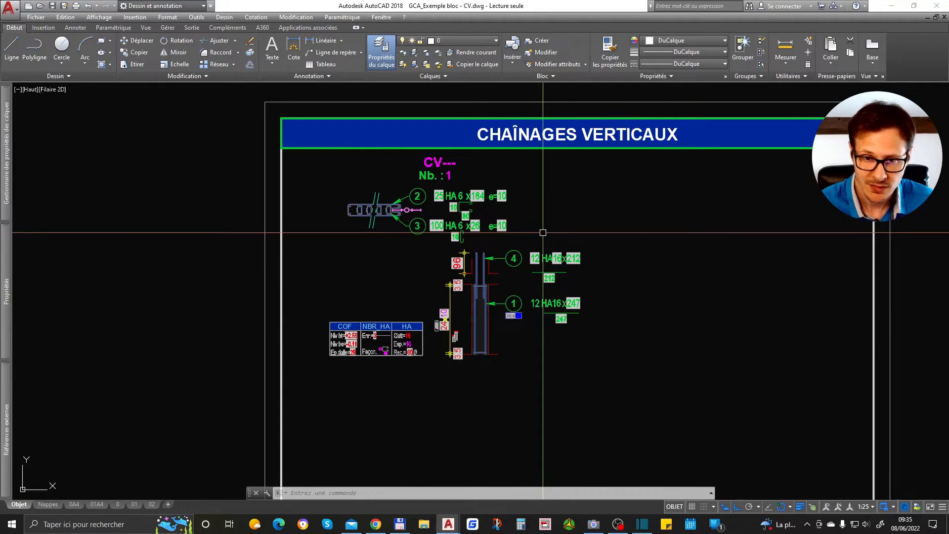
# Switch to the drawing Bloc escalier hélicoïdal.dwg and select the spiral stair block
pyautogui.hotkey('ctrl', 'Tab')
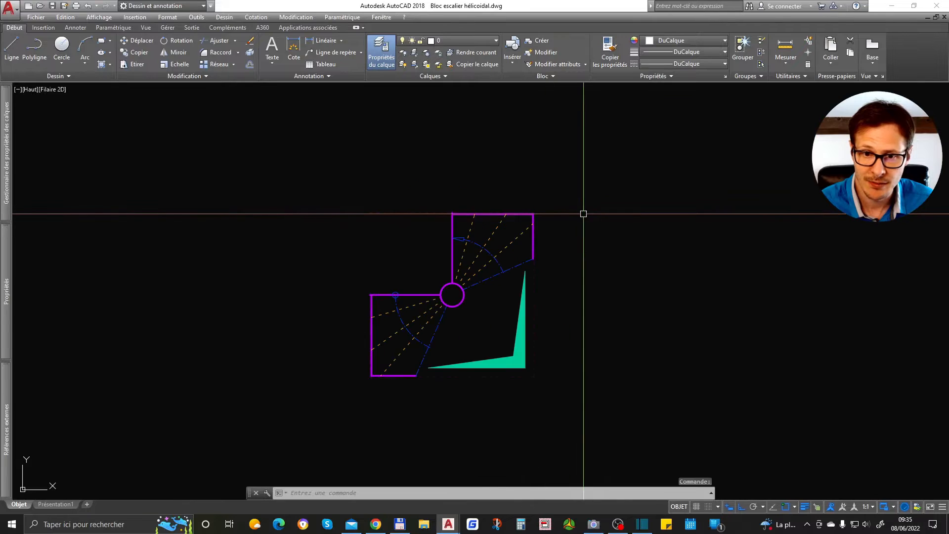
pyautogui.click(538, 222)
pyautogui.click(381, 364)
pyautogui.scroll(2, 435, 298)
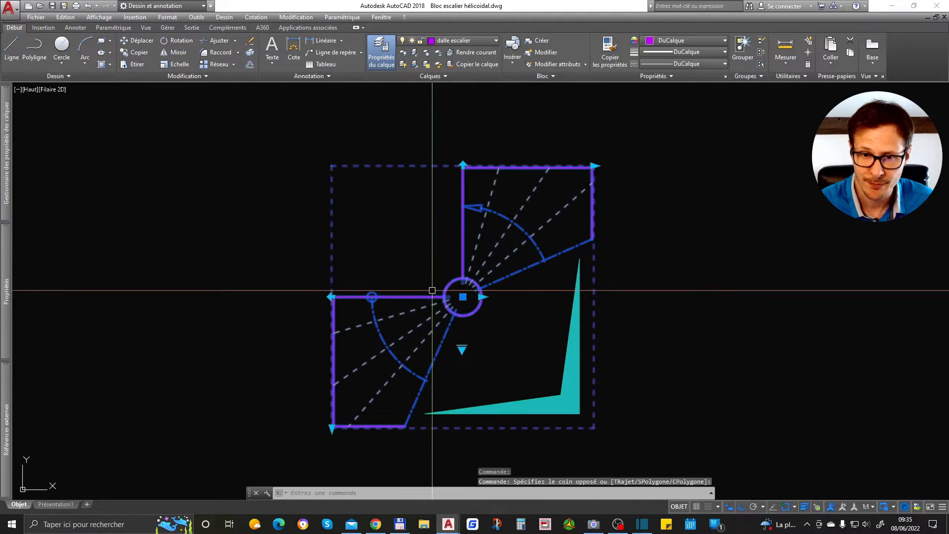
pyautogui.scroll(-2, 470, 333)
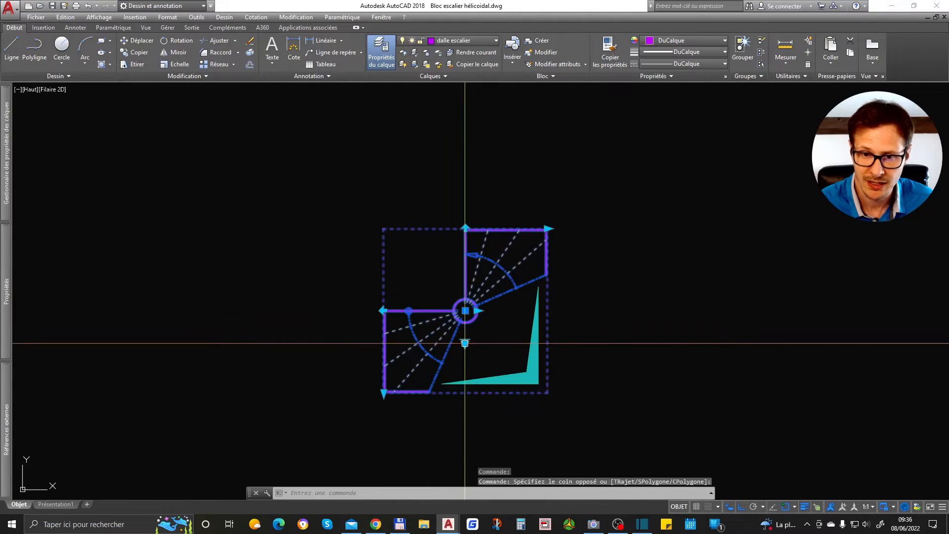
# Cycle the stair block's visibility through Arrivée escalier and Départ escalier, and set it back to Tout
pyautogui.click(465, 343)
pyautogui.click(500, 362)
pyautogui.press('Escape')
pyautogui.click(467, 307)
pyautogui.click(464, 343)
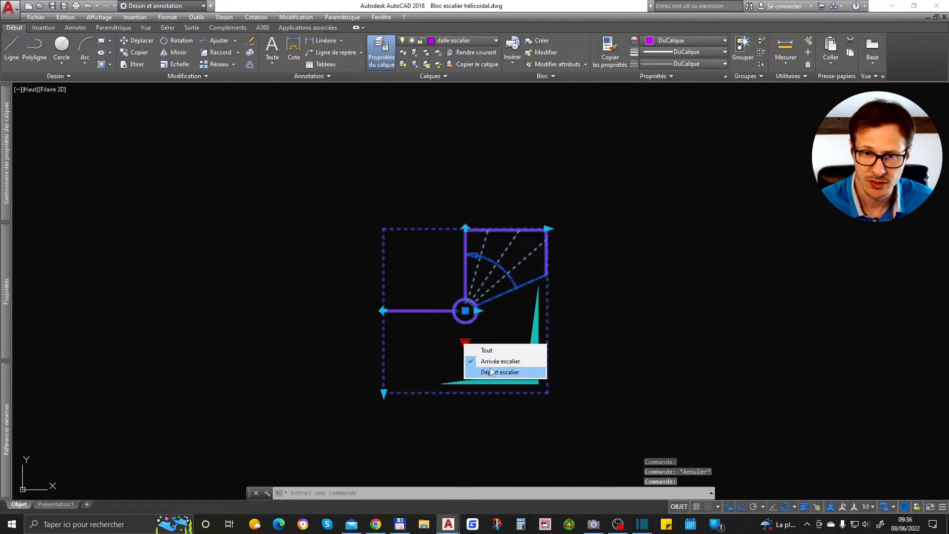
pyautogui.click(500, 373)
pyautogui.click(465, 343)
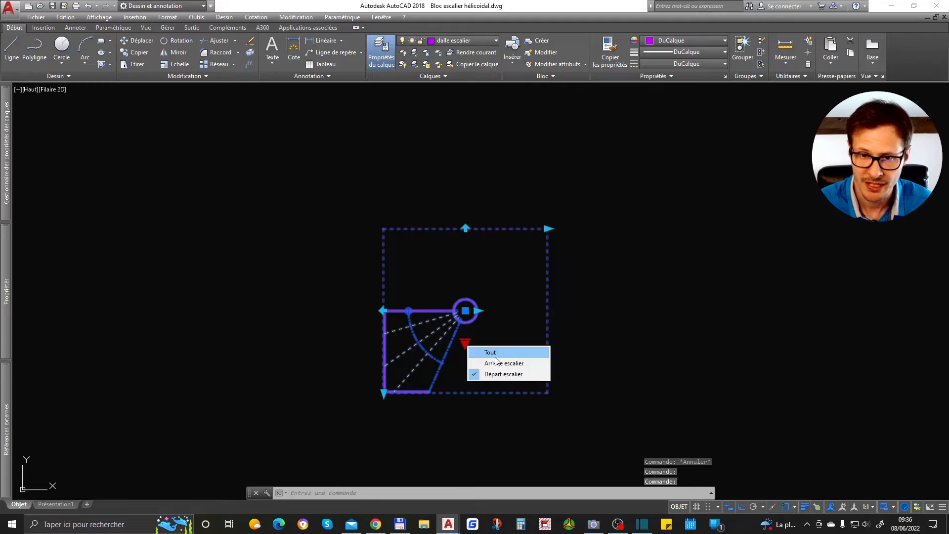
pyautogui.click(494, 352)
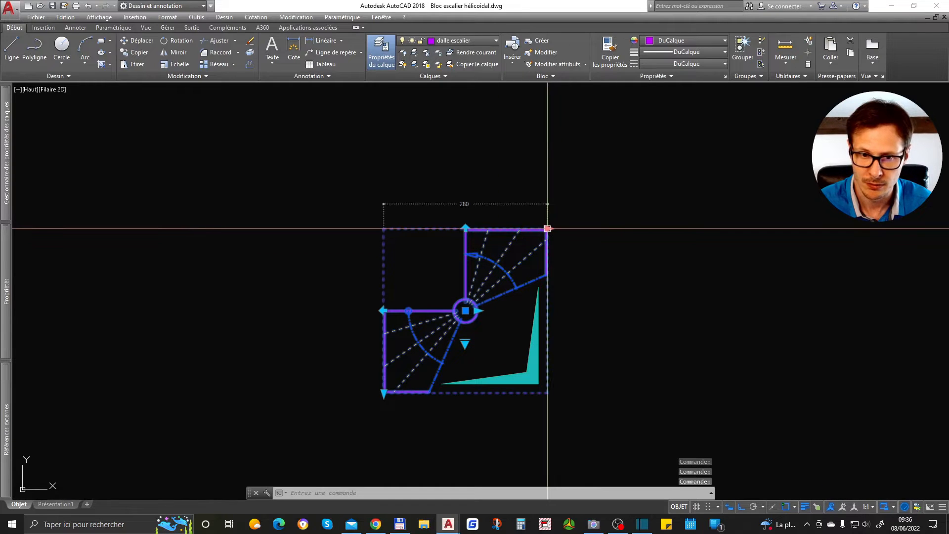
# Stretch the spiral stair block's outline to a width of 300 and a height of 300
pyautogui.write('300')
pyautogui.press('Return')
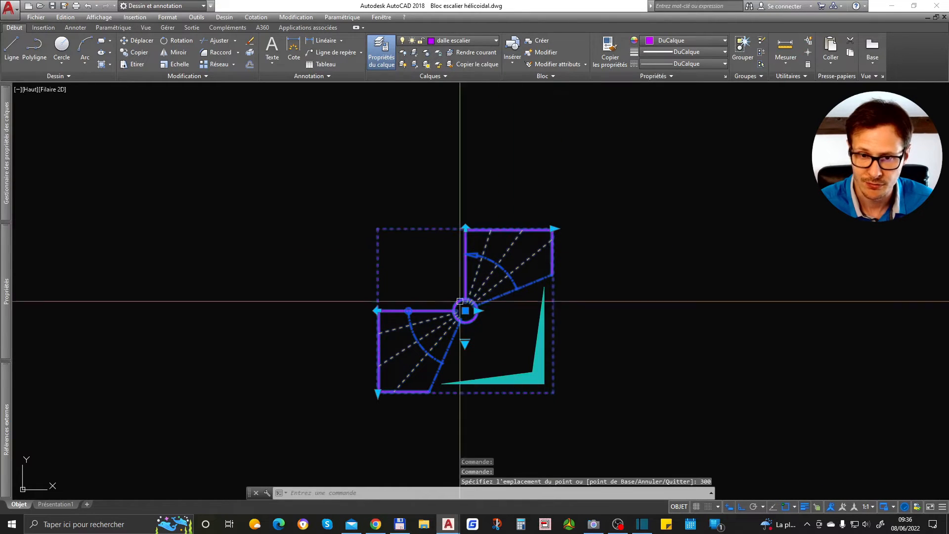
pyautogui.click(377, 392)
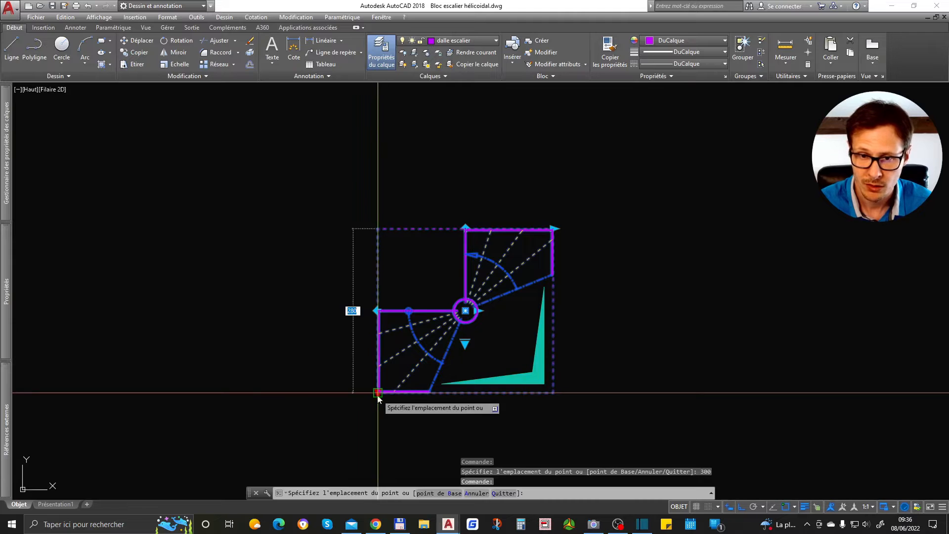
pyautogui.write('300')
pyautogui.press('Return')
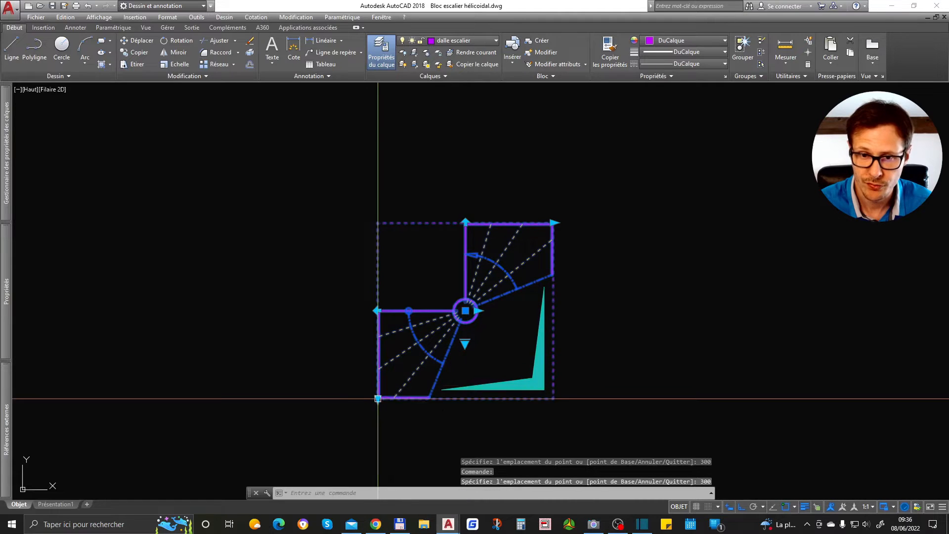
# Try a radius of 25 for the stair block's central circle, set it to 15, and deselect the block
pyautogui.click(477, 310)
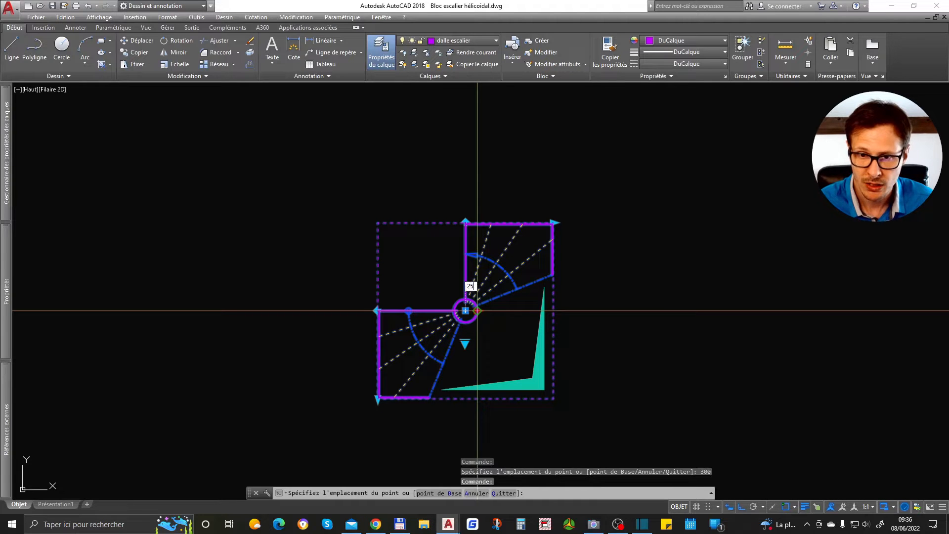
pyautogui.press('Return')
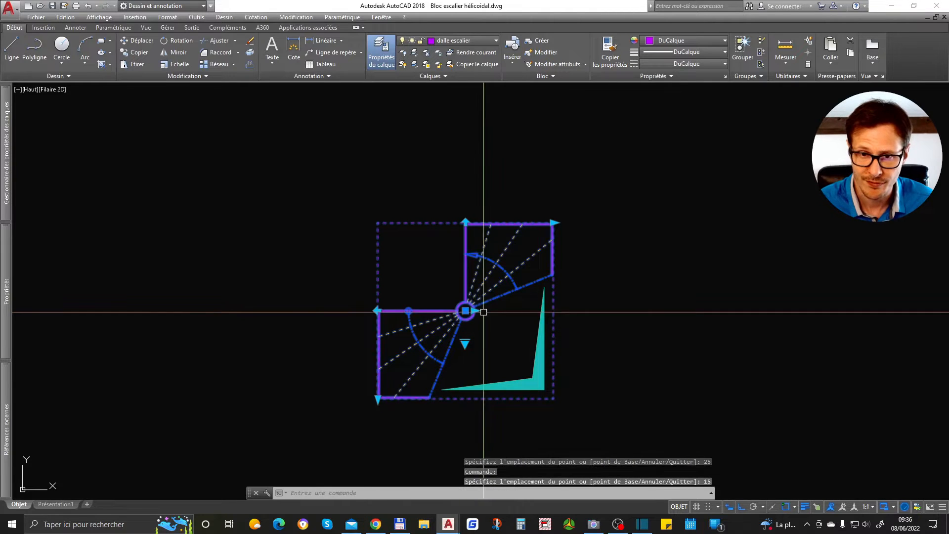
pyautogui.press('Escape')
pyautogui.scroll(4, 482, 311)
pyautogui.scroll(-4, 503, 317)
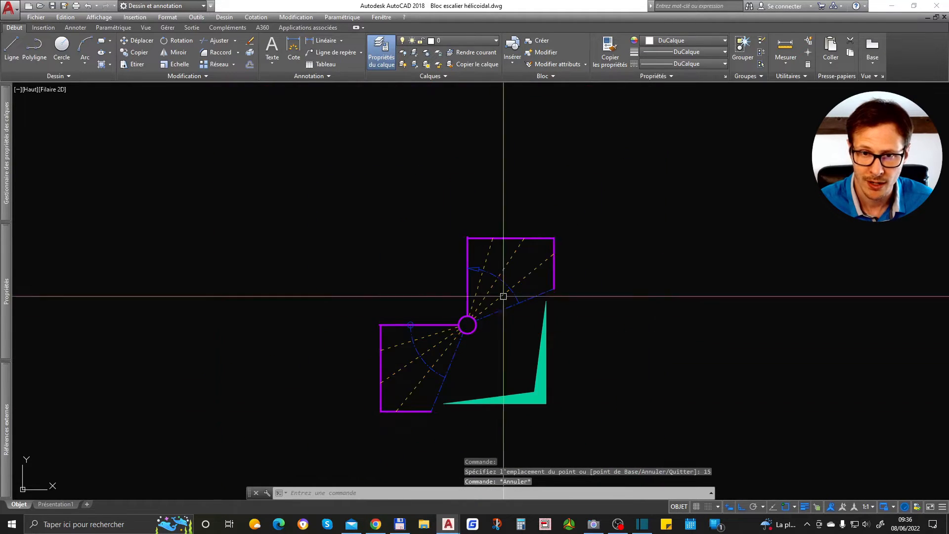
# Flip the spiral stair block once vertically and once horizontally, and deselect it
pyautogui.click(557, 211)
pyautogui.click(476, 377)
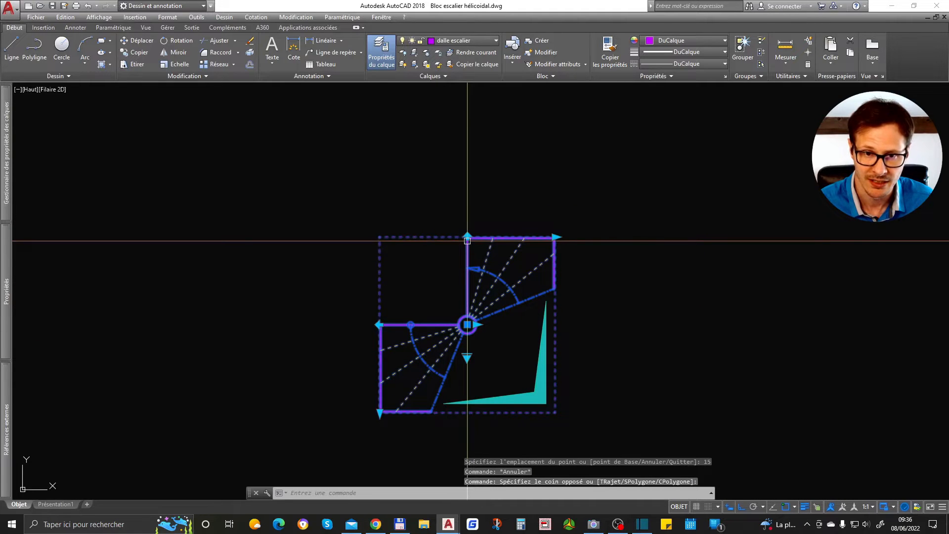
pyautogui.click(468, 237)
pyautogui.scroll(-2, 468, 243)
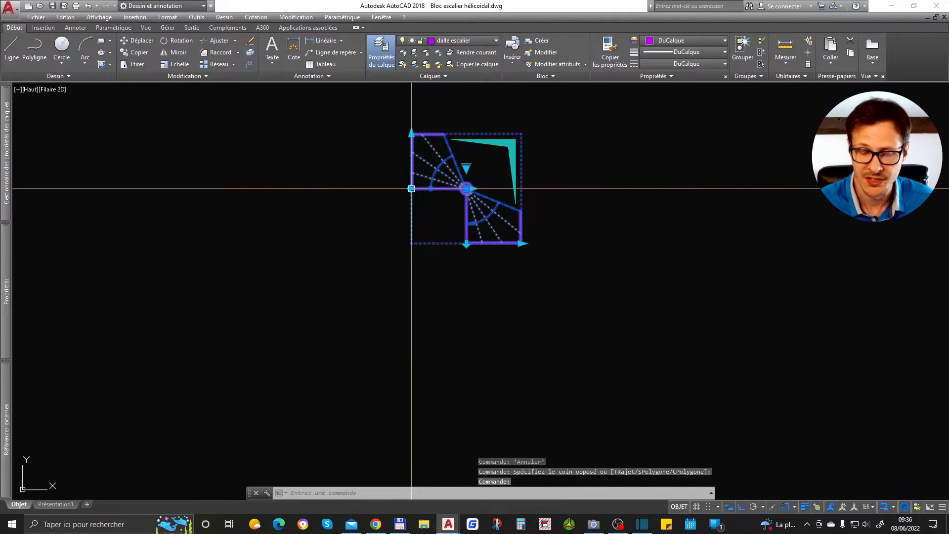
pyautogui.click(411, 188)
pyautogui.press('Escape')
pyautogui.scroll(2, 305, 114)
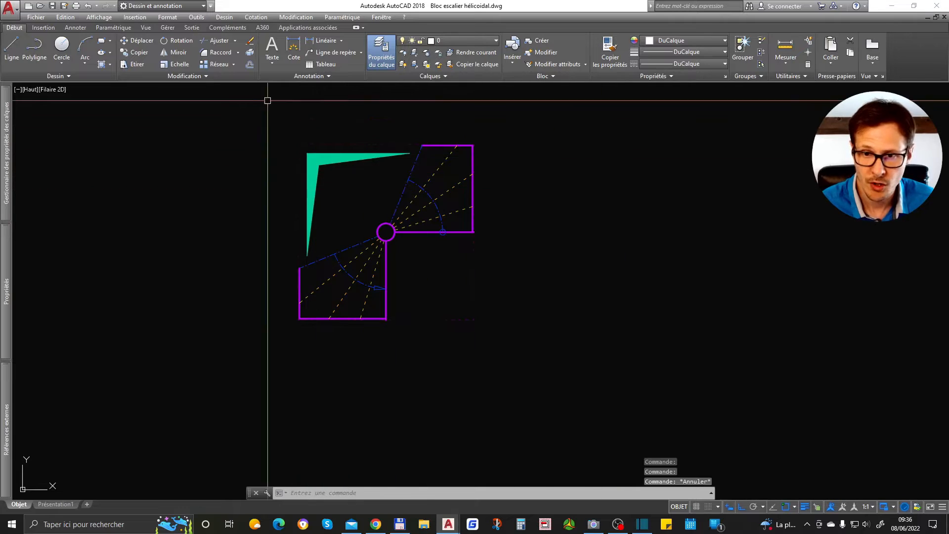
pyautogui.scroll(2, 284, 172)
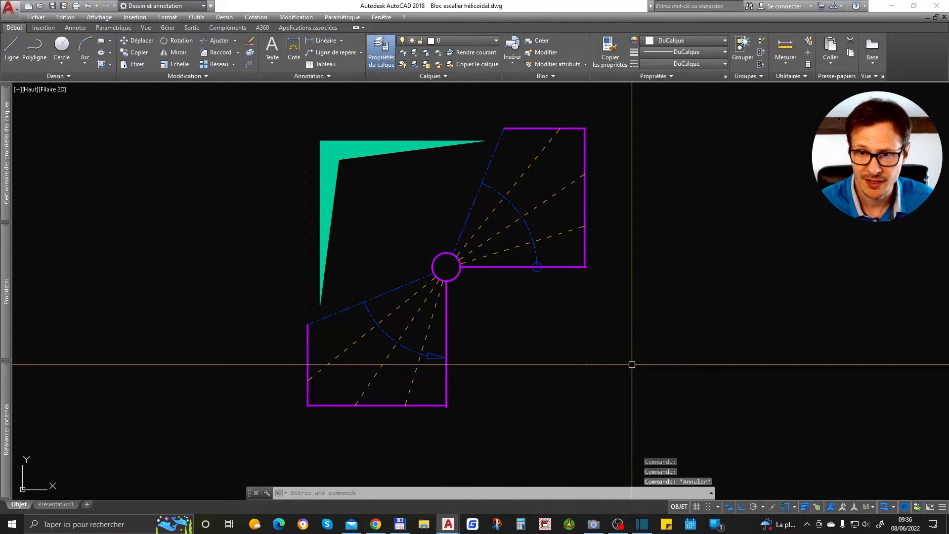
pyautogui.scroll(-2, 476, 367)
# Switch to the drawing Bloc dallettes sur plots.dwg and set the slab thickness of the wide paving block to 4
pyautogui.hotkey('ctrl', 'Tab')
pyautogui.click(564, 274)
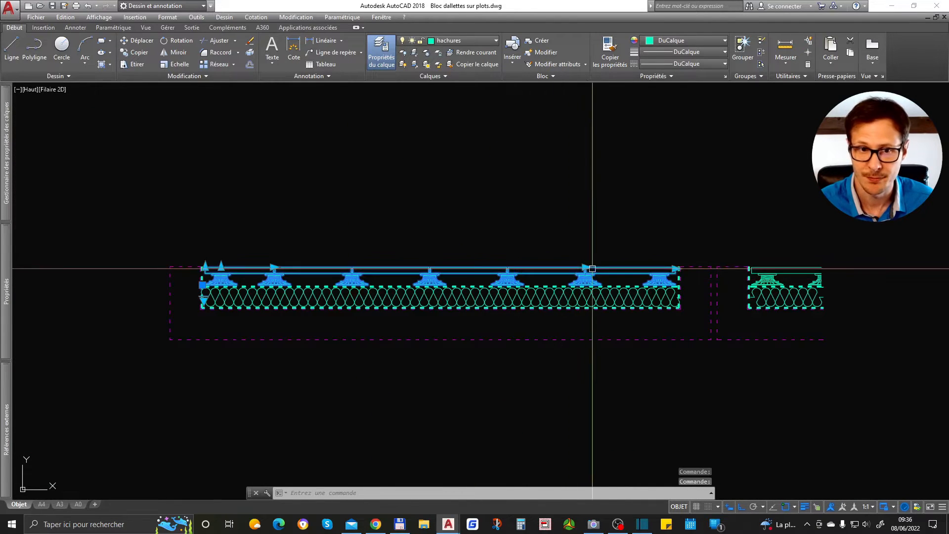
pyautogui.press('Escape')
pyautogui.click(663, 268)
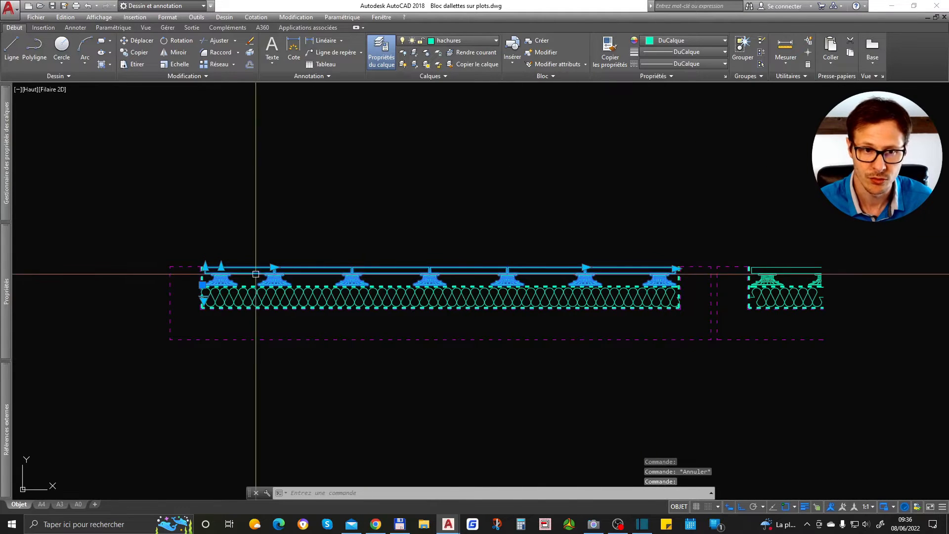
pyautogui.scroll(5, 217, 265)
pyautogui.click(230, 270)
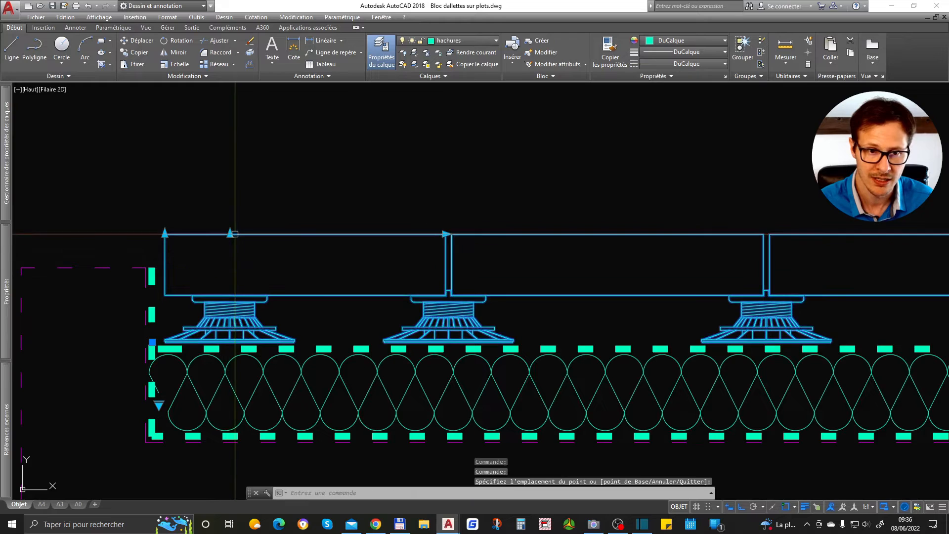
pyautogui.write('4')
pyautogui.press('Return')
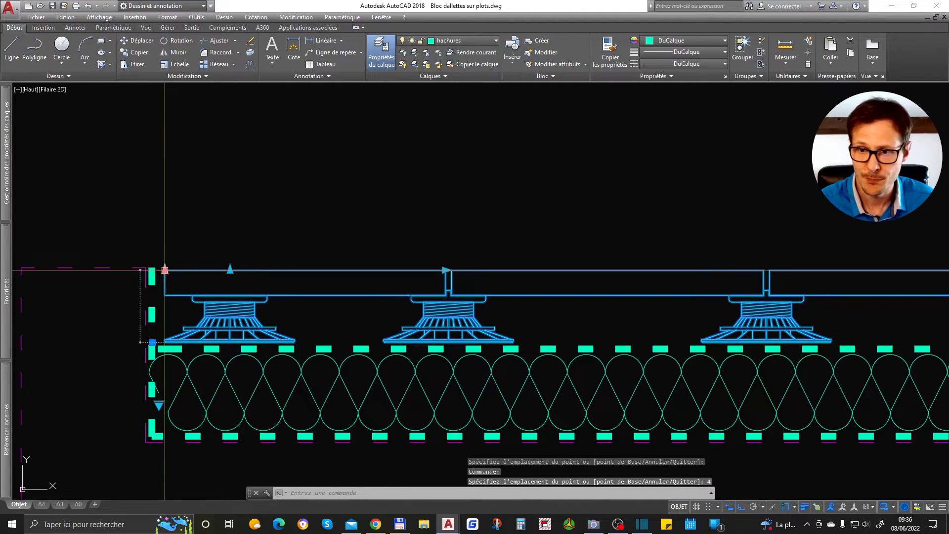
# Stretch the wide paving block's overall height up to about 22, deselect it, and regenerate the model with REGEN and REGNTOUT
pyautogui.press('Escape')
pyautogui.scroll(-2, 373, 322)
pyautogui.scroll(-1, 248, 364)
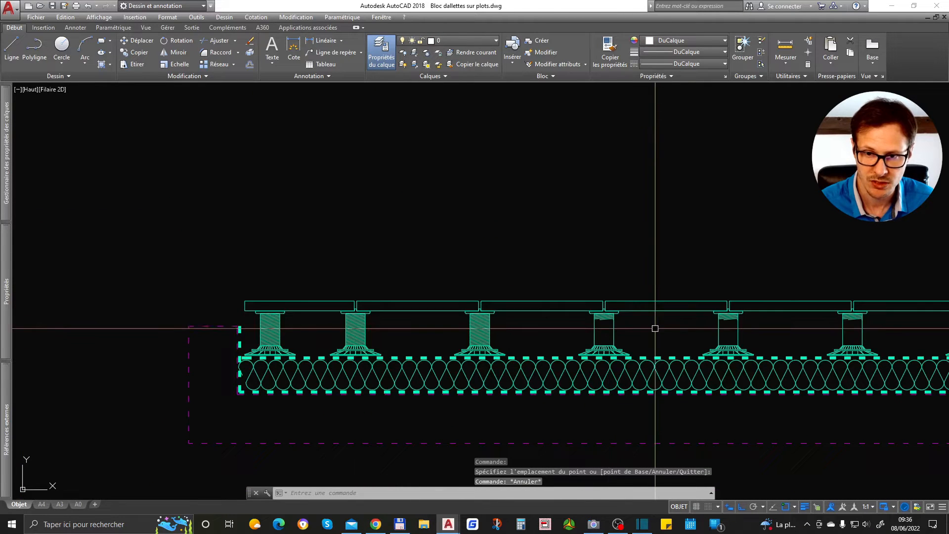
pyautogui.press('Escape')
pyautogui.write('RG')
pyautogui.press('Return')
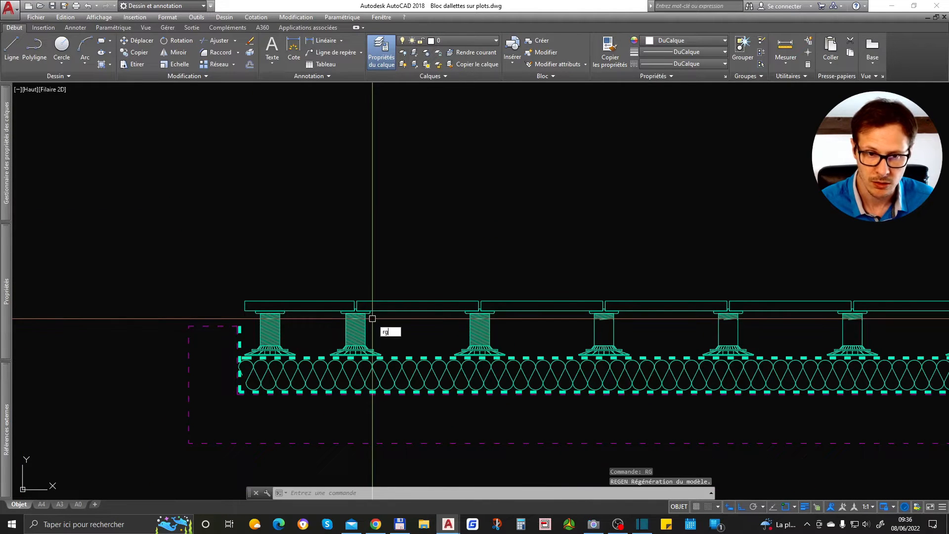
pyautogui.press('Escape')
pyautogui.press('Return')
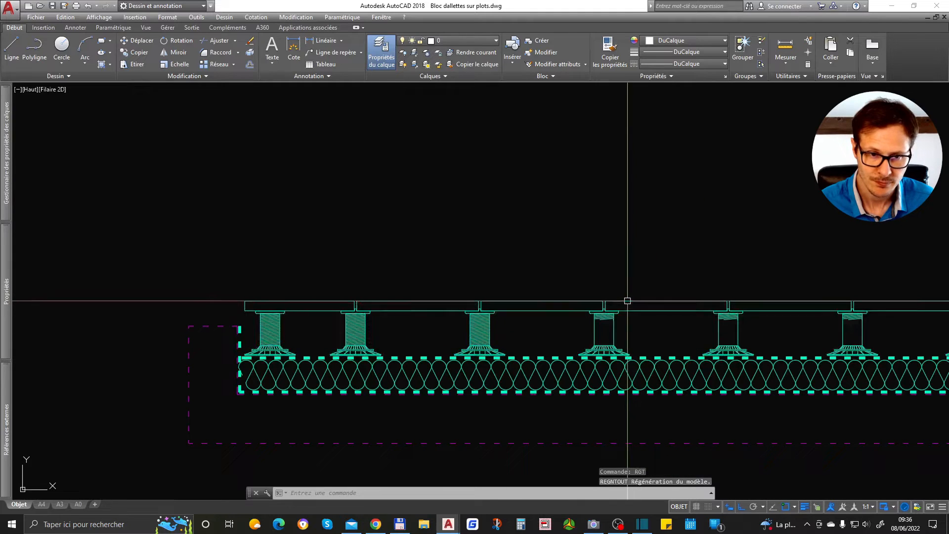
# Lower the wide paving block's overall height so the pedestals are short, and deselect it
pyautogui.click(291, 328)
pyautogui.click(270, 300)
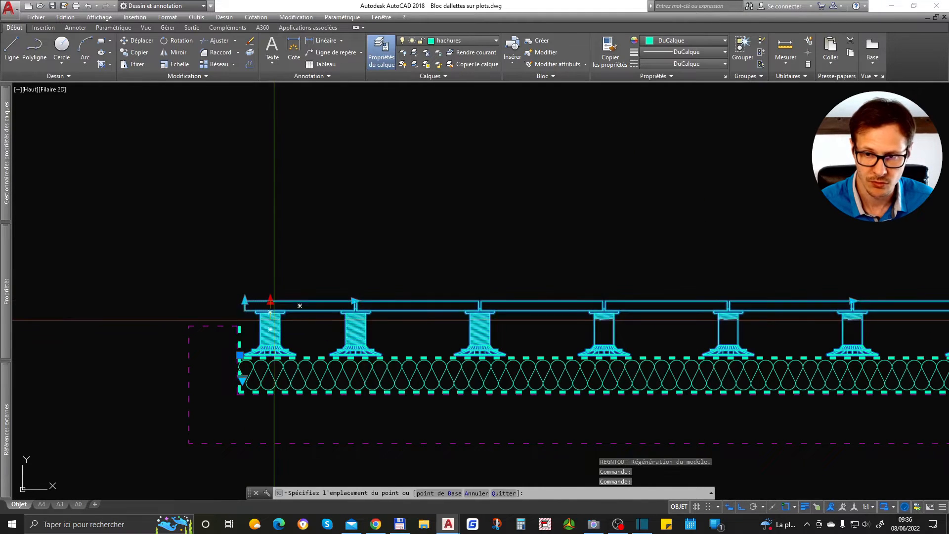
pyautogui.scroll(4, 274, 319)
pyautogui.click(198, 272)
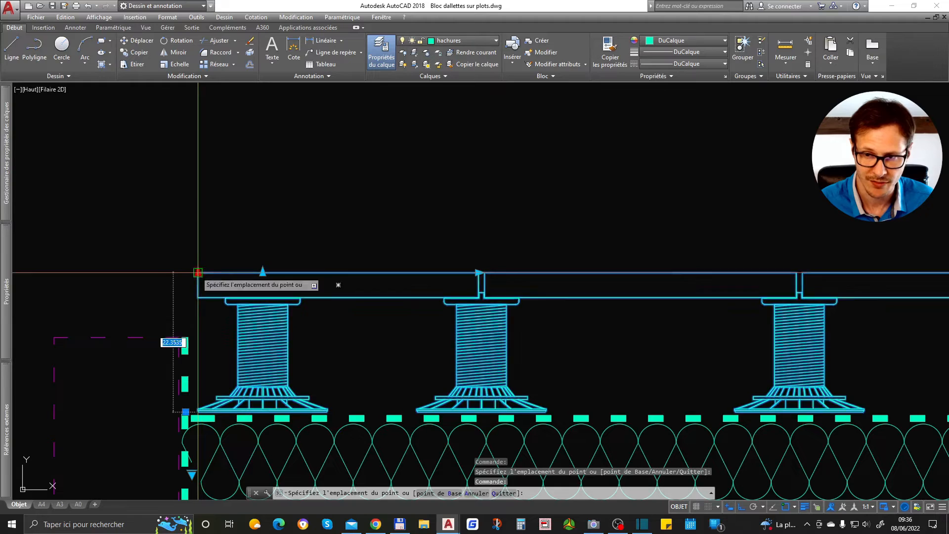
pyautogui.click(215, 345)
pyautogui.press('Escape')
# Switch the visibility of the paving block beyond the dashed joint to Dallettes entières and back to Dallettes coupées
pyautogui.scroll(-4, 222, 332)
pyautogui.moveTo(741, 363); pyautogui.dragTo(237, 327, button='middle')
pyautogui.click(739, 334)
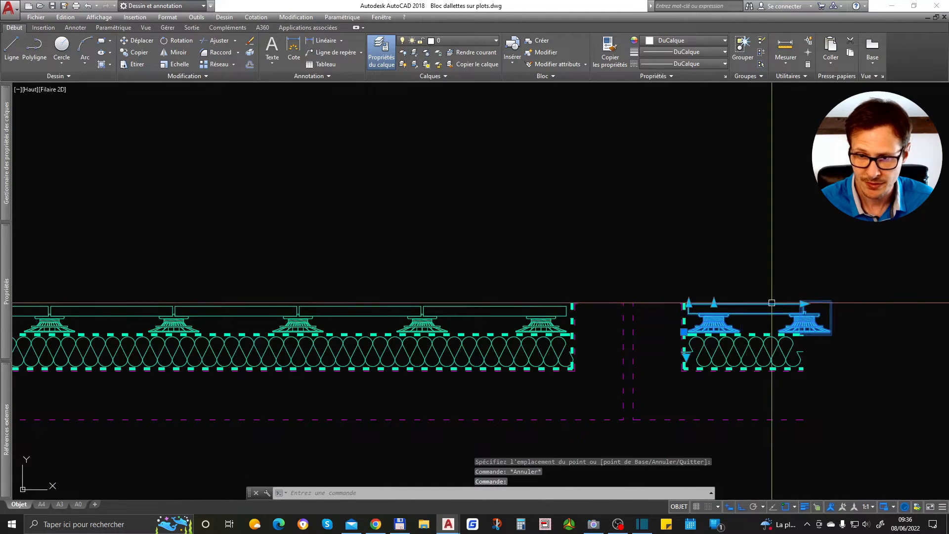
pyautogui.click(687, 355)
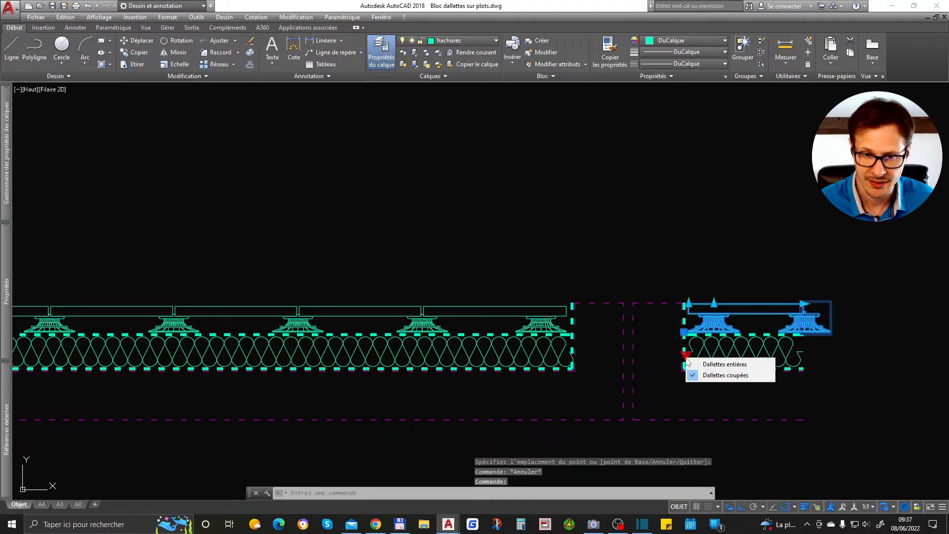
pyautogui.click(742, 365)
pyautogui.press('Escape')
pyautogui.moveTo(712, 445); pyautogui.dragTo(427, 473, button='middle')
pyautogui.click(552, 296)
pyautogui.click(502, 327)
pyautogui.click(401, 384)
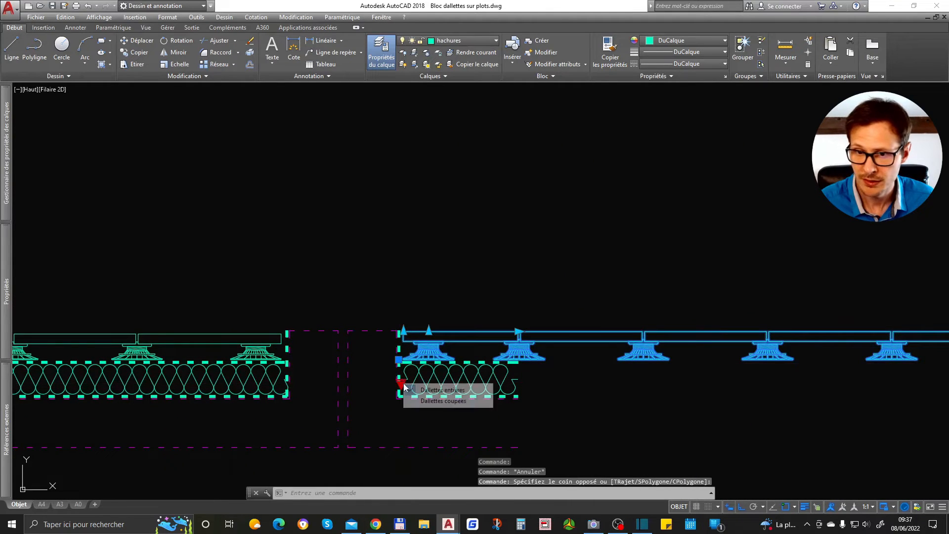
pyautogui.click(462, 402)
pyautogui.press('Escape')
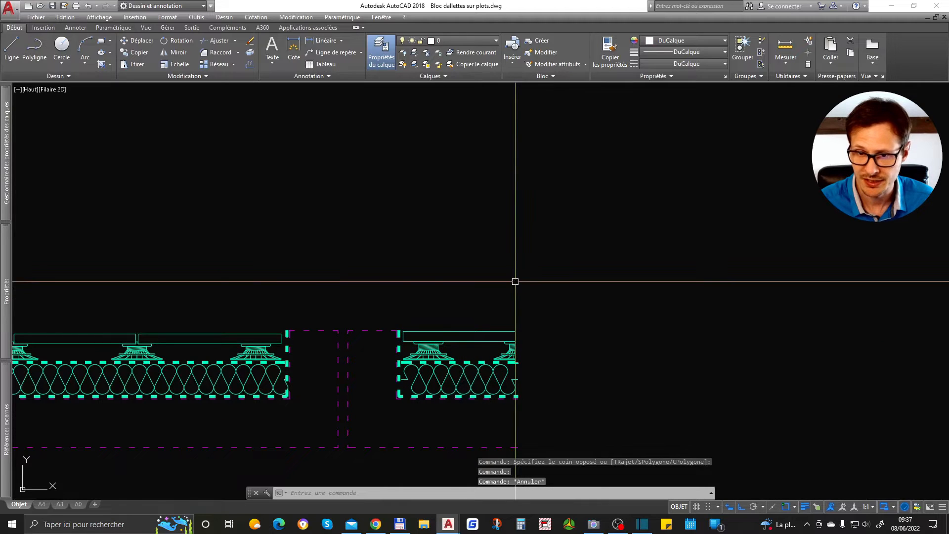
# Try stretching the free end of the cut paving block outward, and undo the stretch
pyautogui.click(516, 346)
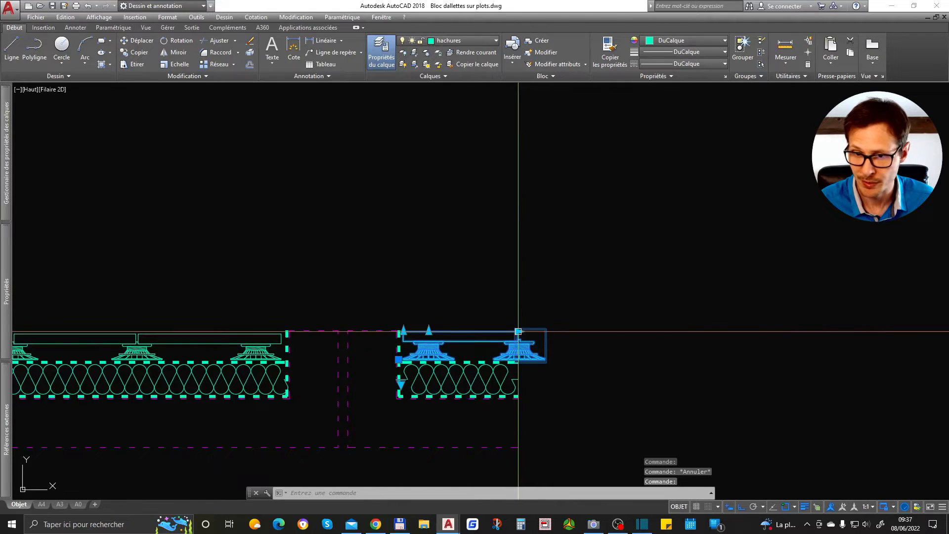
pyautogui.click(518, 332)
pyautogui.press('Escape')
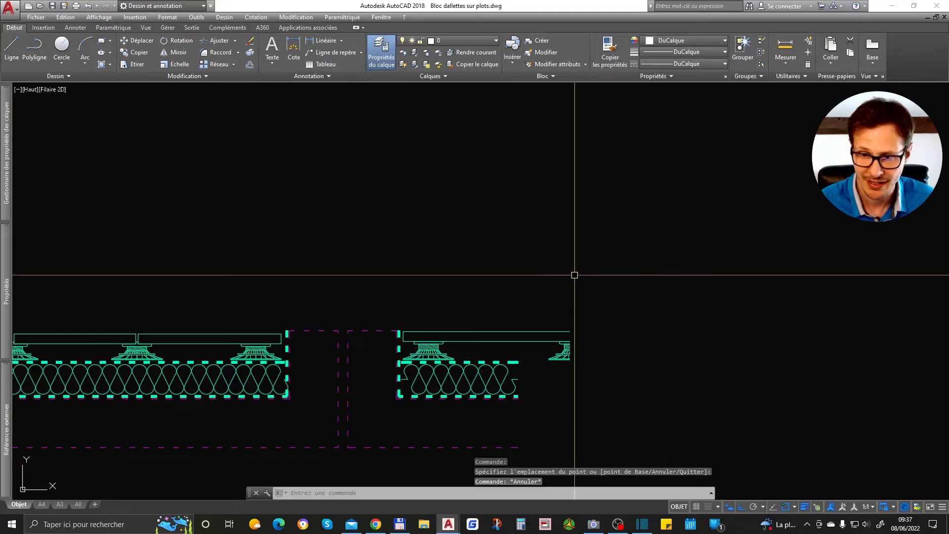
pyautogui.hotkey('ctrl', 'z')
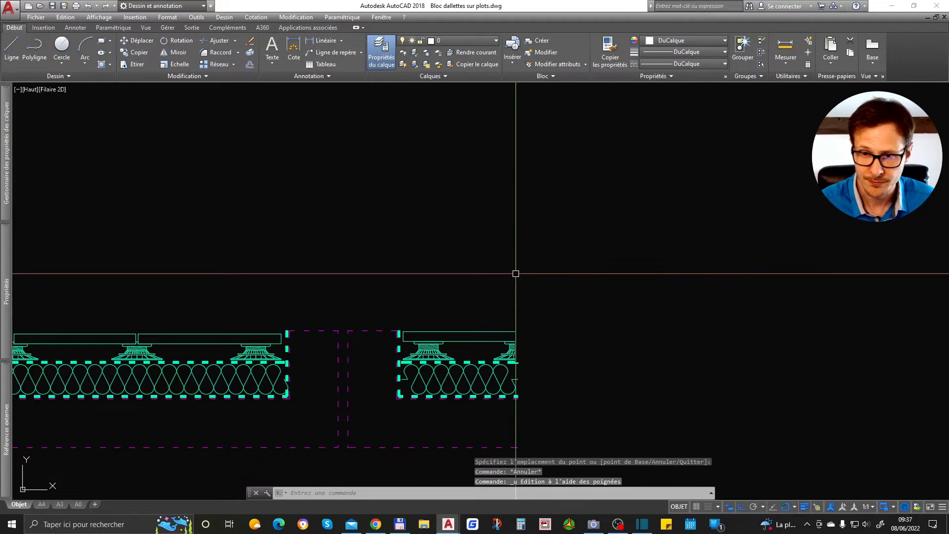
pyautogui.press('Escape')
# Examine the paving blocks on both sides of the joint and the insulation line running beneath the pedestals
pyautogui.scroll(-5, 454, 308)
pyautogui.moveTo(376, 335); pyautogui.dragTo(628, 328, button='middle')
pyautogui.scroll(5, 769, 338)
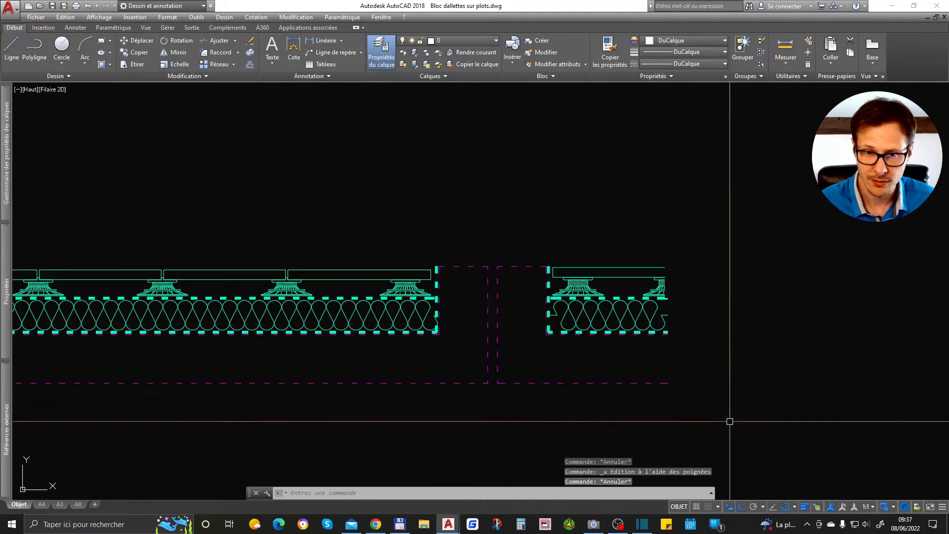
pyautogui.click(620, 275)
pyautogui.moveTo(331, 314); pyautogui.dragTo(574, 319, button='middle')
pyautogui.press('Escape')
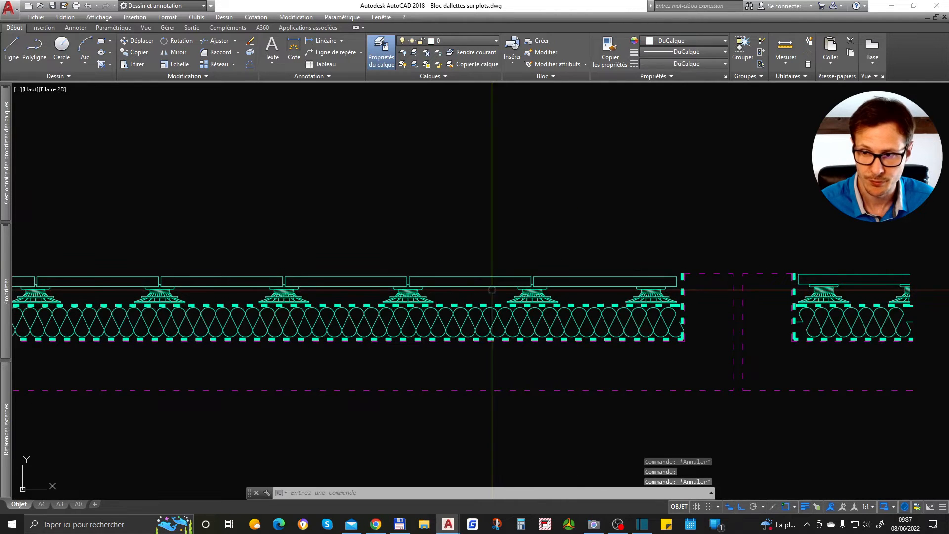
pyautogui.moveTo(492, 306); pyautogui.dragTo(626, 322, button='middle')
pyautogui.click(542, 324)
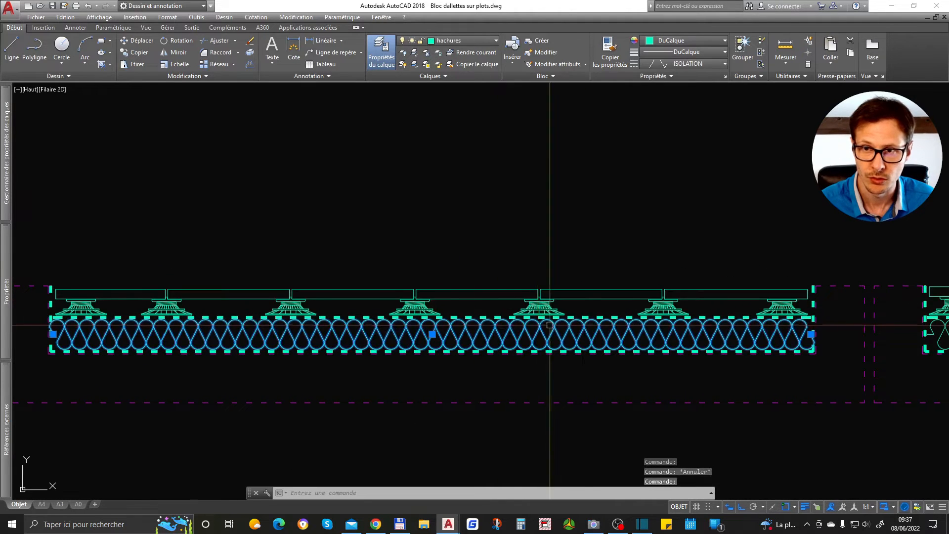
pyautogui.moveTo(436, 297); pyautogui.dragTo(529, 303, button='middle')
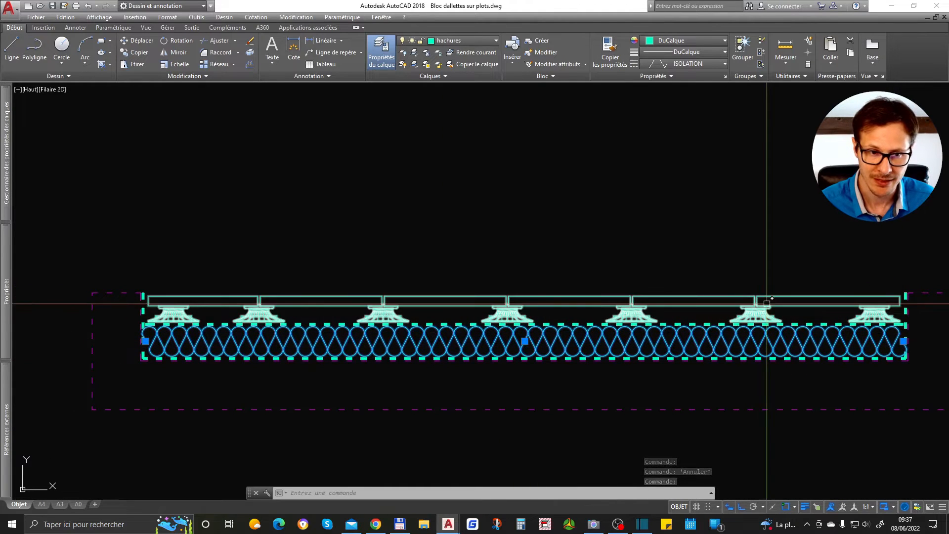
pyautogui.moveTo(767, 303); pyautogui.dragTo(740, 301, button='middle')
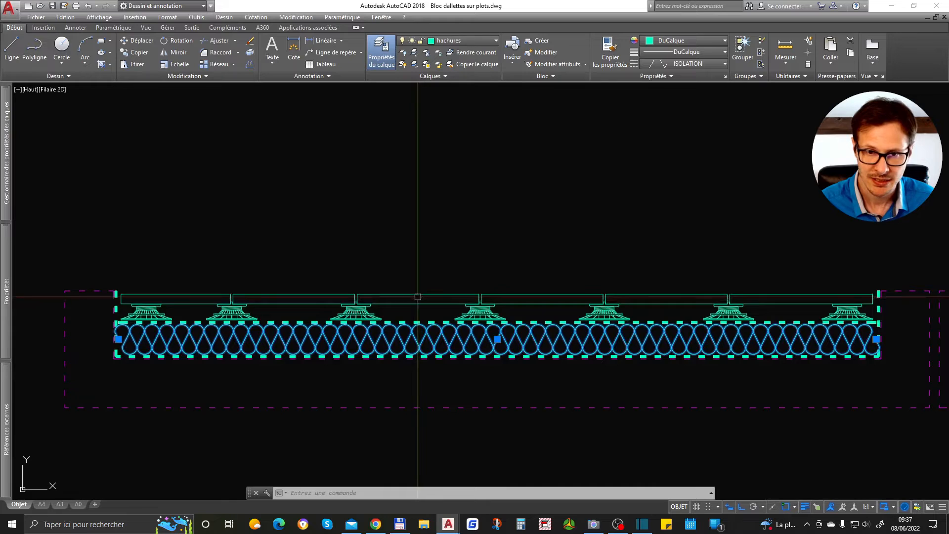
# Try the height stretch of the wide paving block from its outer end, and deselect it
pyautogui.press('Escape')
pyautogui.click(418, 297)
pyautogui.click(124, 291)
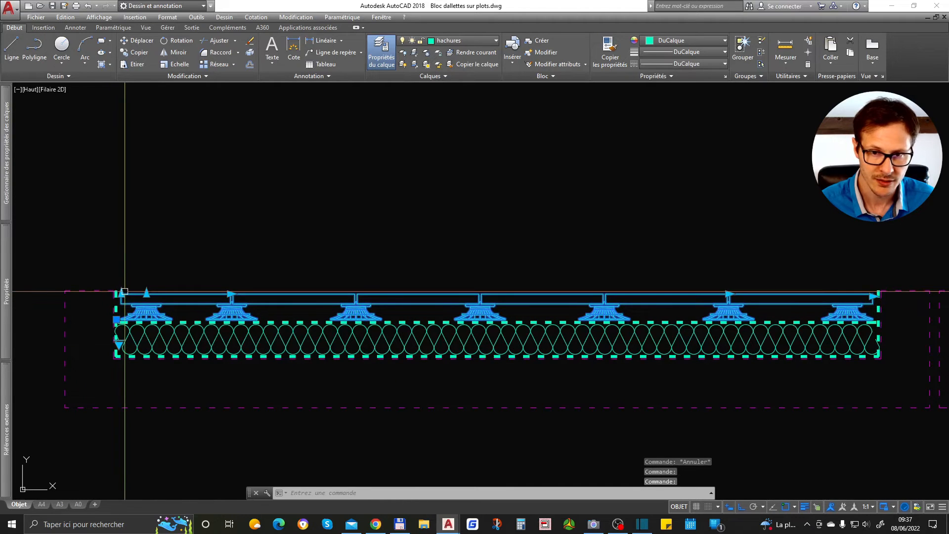
pyautogui.click(121, 294)
pyautogui.press('Escape')
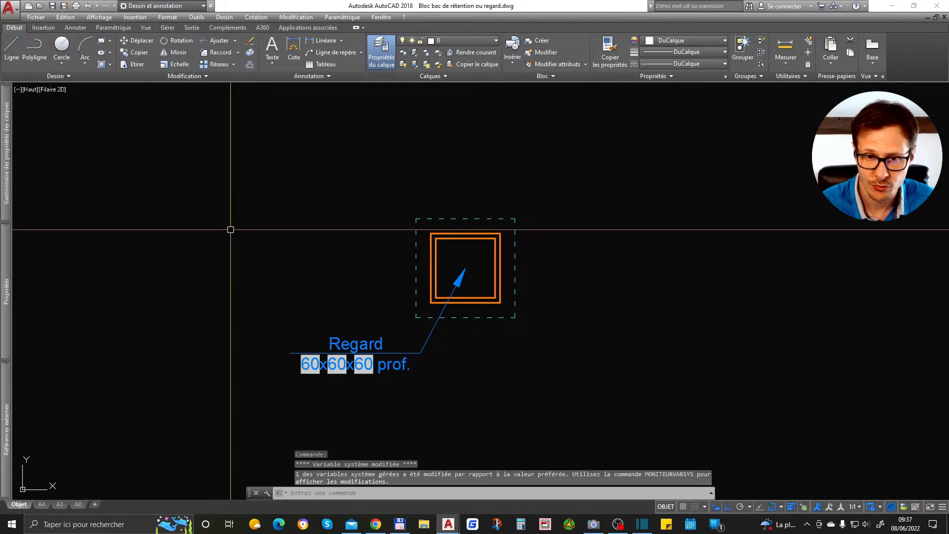
# Switch to the drawing Bloc bac de rétention ou regard.dwg and copy the Regard block horizontally to its right
pyautogui.click(492, 236)
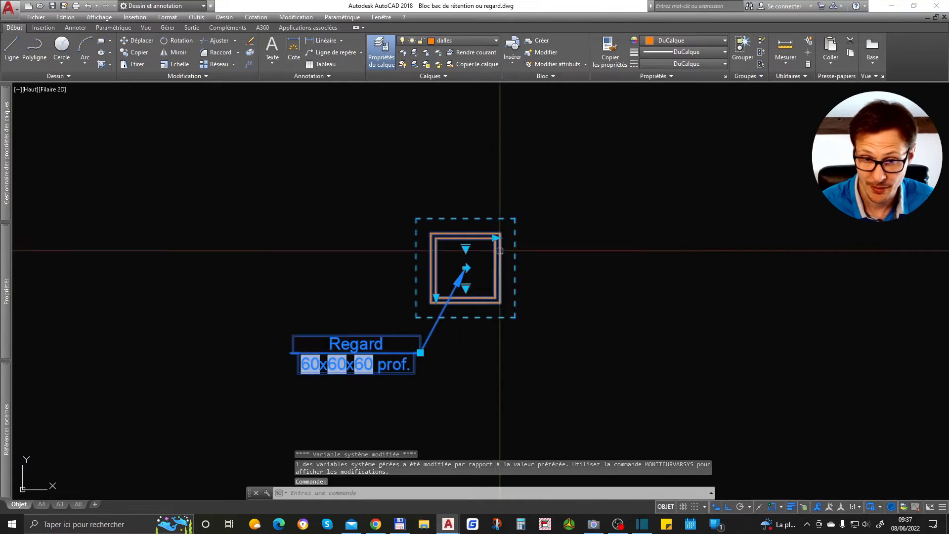
pyautogui.moveTo(568, 332); pyautogui.dragTo(520, 289, button='middle')
pyautogui.write('c')
pyautogui.press('Return')
pyautogui.scroll(-4, 326, 341)
pyautogui.click(359, 302)
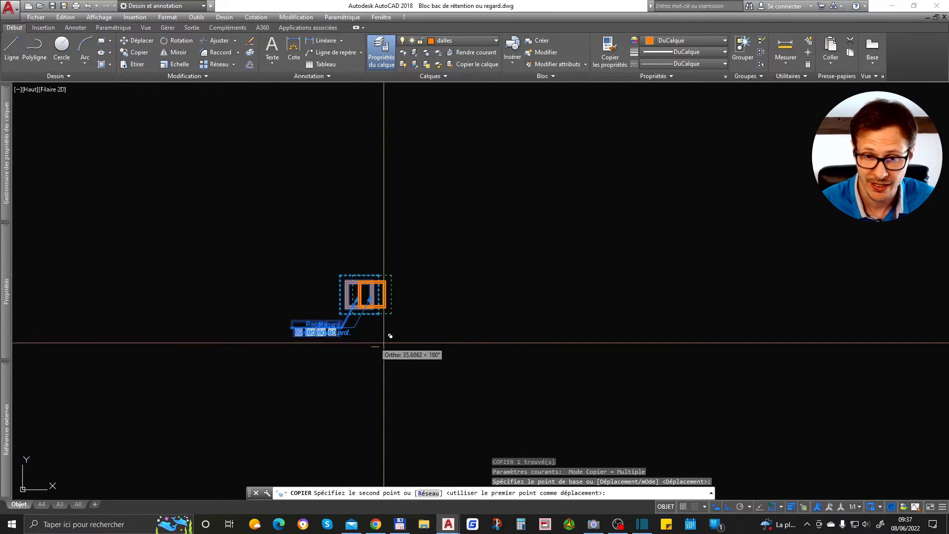
pyautogui.click(453, 302)
pyautogui.press('Return')
# Set the copied Regard block's size to 80x80x80 prof. and regenerate the model to refresh its label
pyautogui.scroll(2, 455, 304)
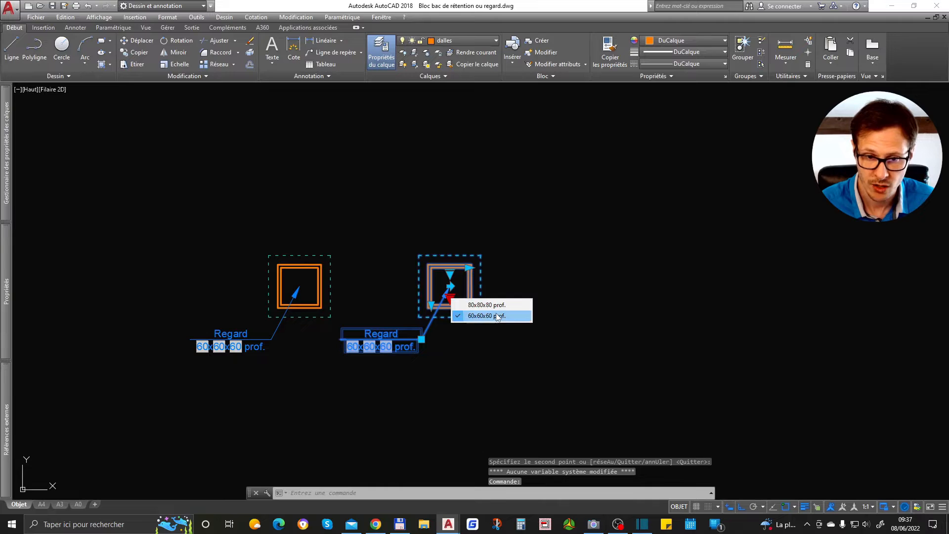
pyautogui.click(499, 305)
pyautogui.press('Escape')
pyautogui.write('rg')
pyautogui.press('Return')
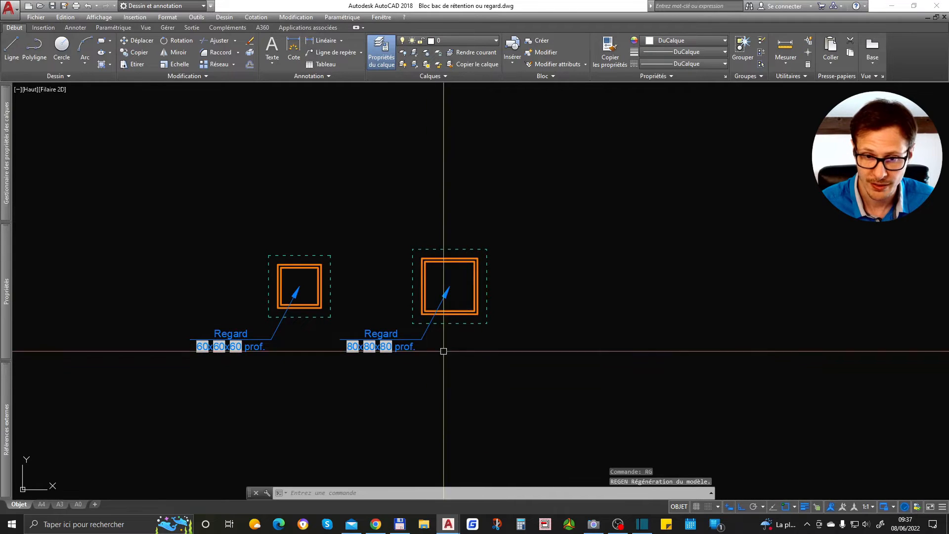
# Move the label of the 80x80x80 Regard block straight up so it sits above the block, and deselect it
pyautogui.scroll(3, 432, 307)
pyautogui.moveTo(313, 391); pyautogui.dragTo(370, 387, button='middle')
pyautogui.click(450, 365)
pyautogui.click(420, 393)
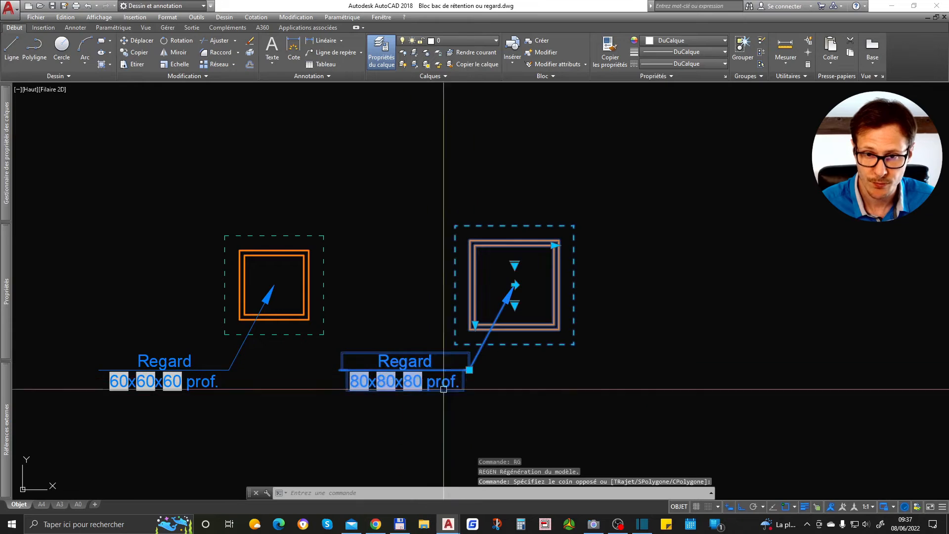
pyautogui.click(469, 370)
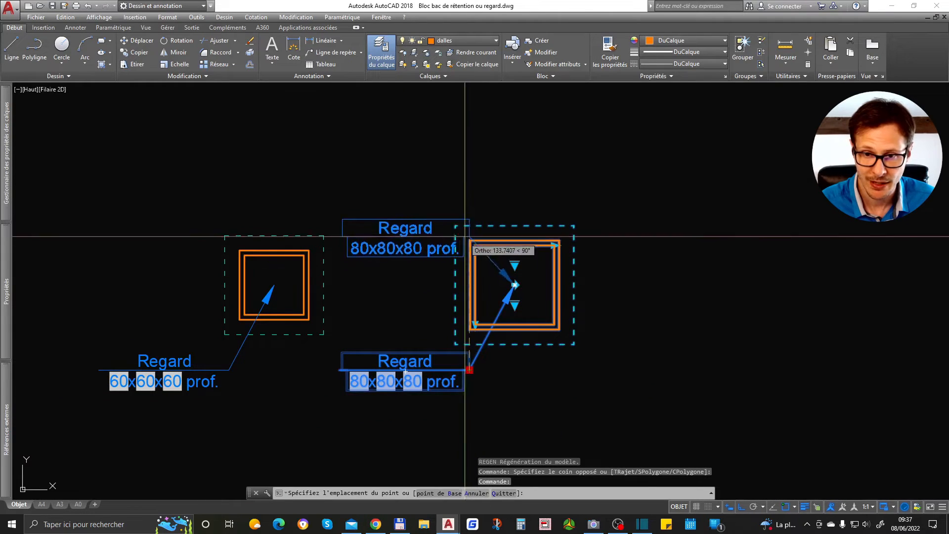
pyautogui.click(477, 178)
pyautogui.press('Escape')
# Copy the 80x80x80 Regard block straight down, leaving clear space below the original
pyautogui.click(504, 259)
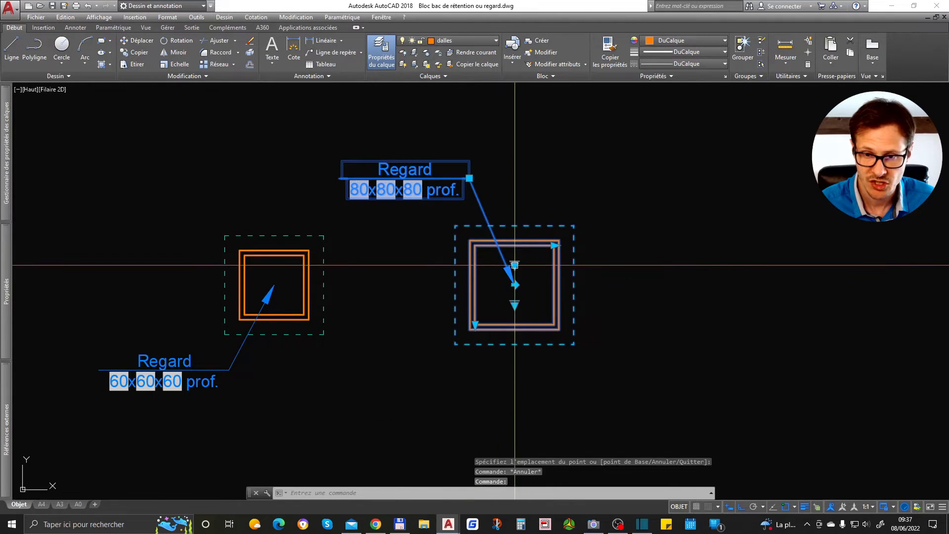
pyautogui.write('co')
pyautogui.press('Return')
pyautogui.click(515, 285)
pyautogui.scroll(-4, 584, 221)
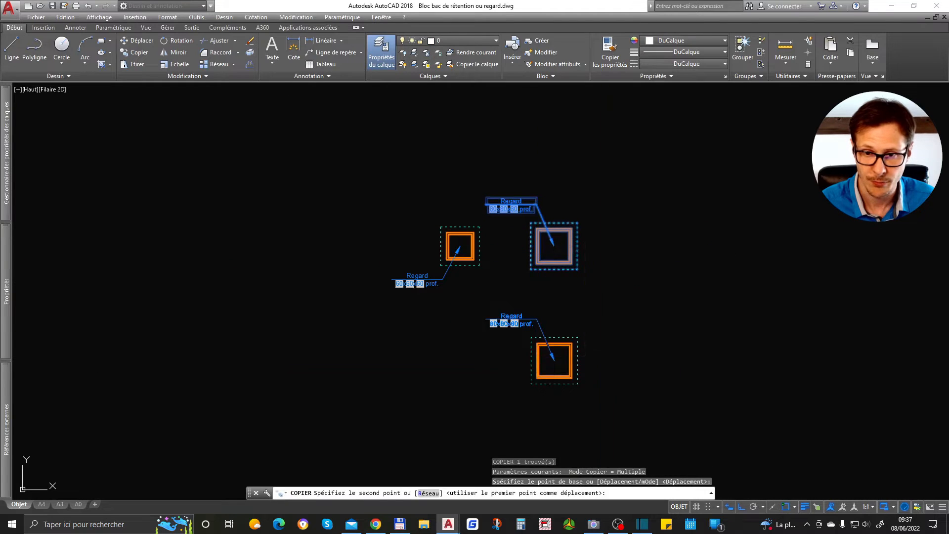
pyautogui.click(603, 356)
pyautogui.press('Return')
# Switch the visibility of the lower Regard copy from plan view to Coupe avec sous-face dalle à plat
pyautogui.click(610, 356)
pyautogui.click(579, 324)
pyautogui.scroll(3, 568, 365)
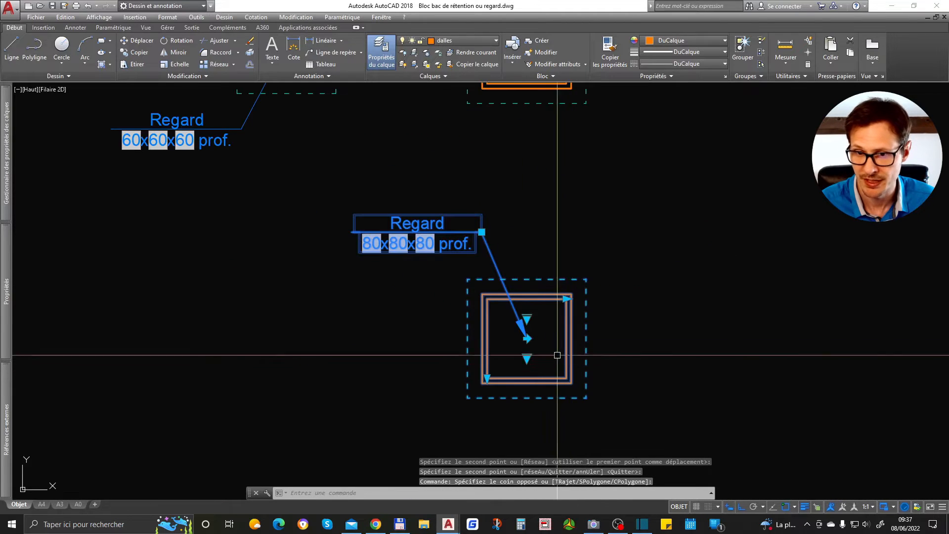
pyautogui.click(532, 319)
pyautogui.click(532, 320)
pyautogui.scroll(-4, 540, 311)
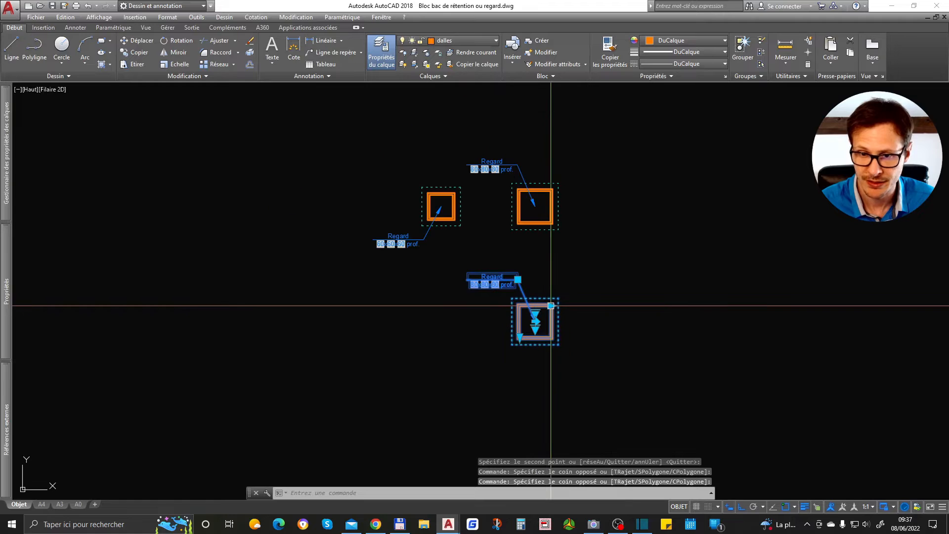
pyautogui.scroll(2, 551, 305)
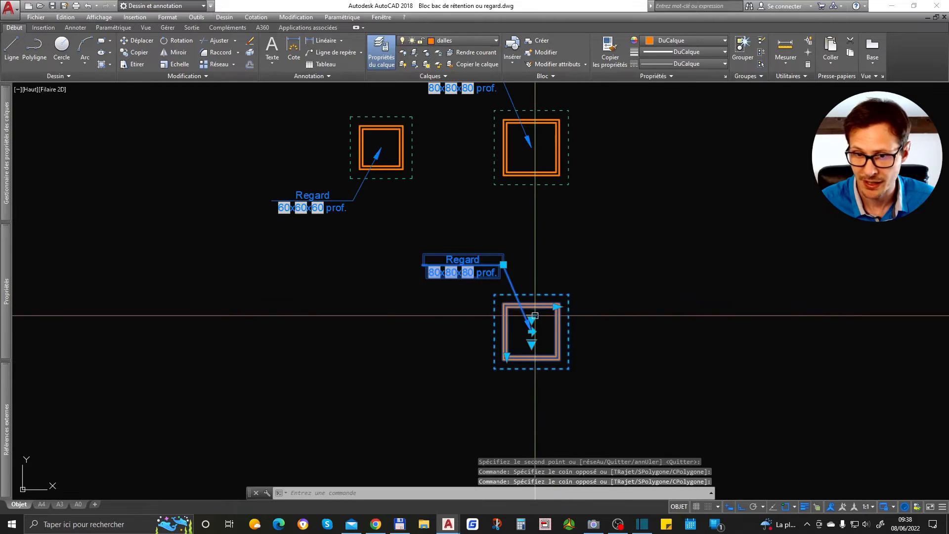
pyautogui.click(533, 319)
pyautogui.click(532, 345)
pyautogui.click(532, 347)
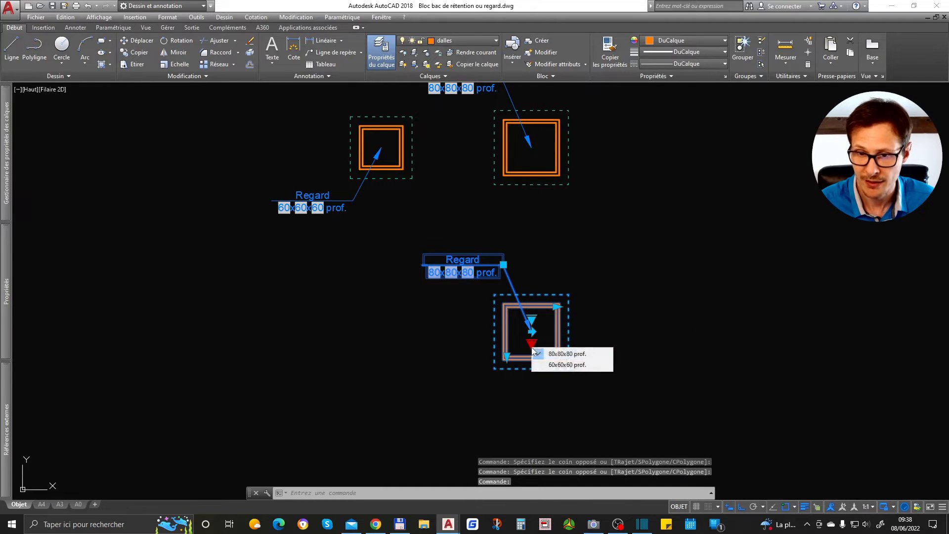
pyautogui.click(532, 321)
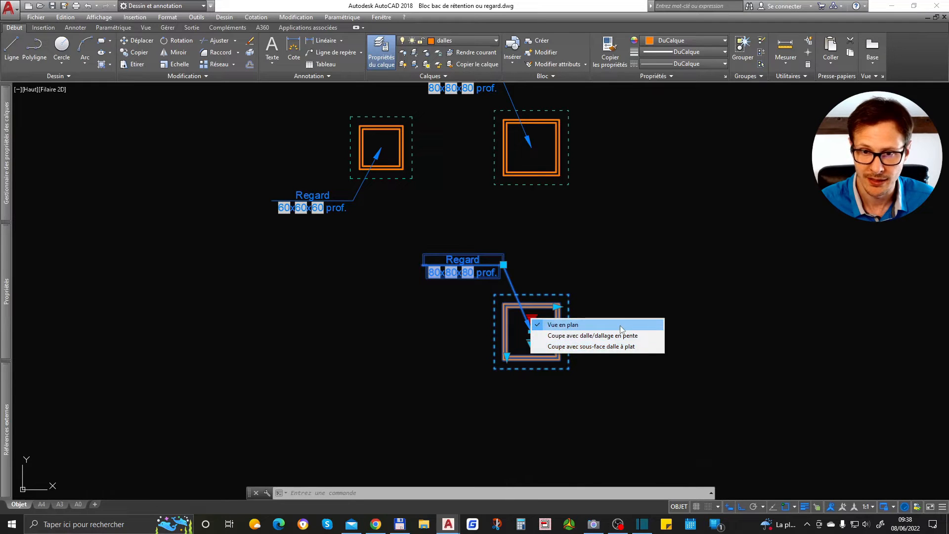
pyautogui.click(616, 348)
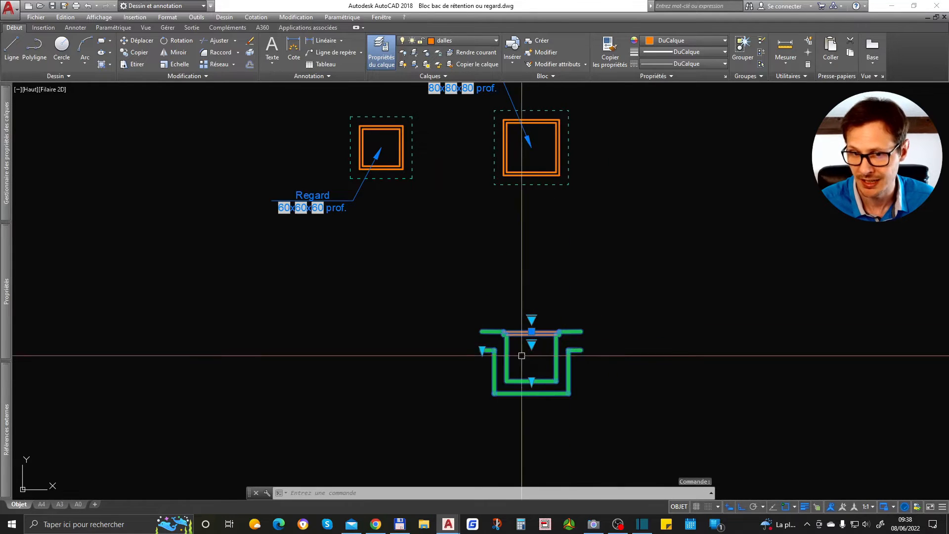
# Switch the section's visibility to Coupe avec dalle/dallage en pente and back to Coupe avec sous-face dalle à plat
pyautogui.scroll(4, 519, 350)
pyautogui.click(484, 238)
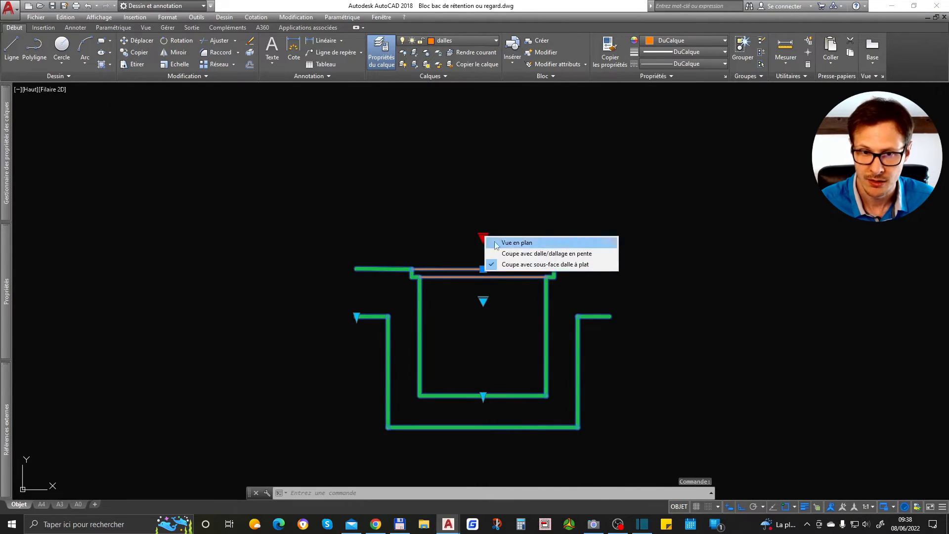
pyautogui.click(521, 254)
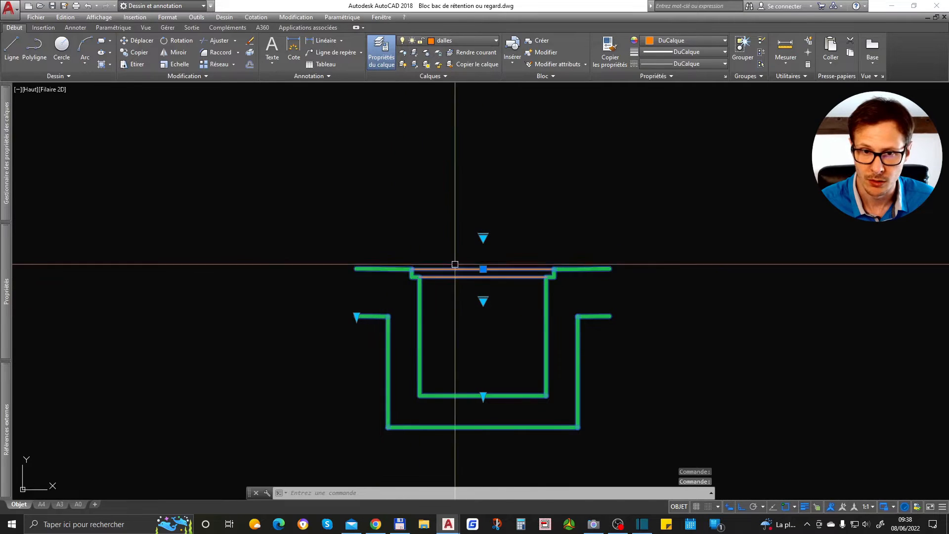
pyautogui.scroll(3, 410, 273)
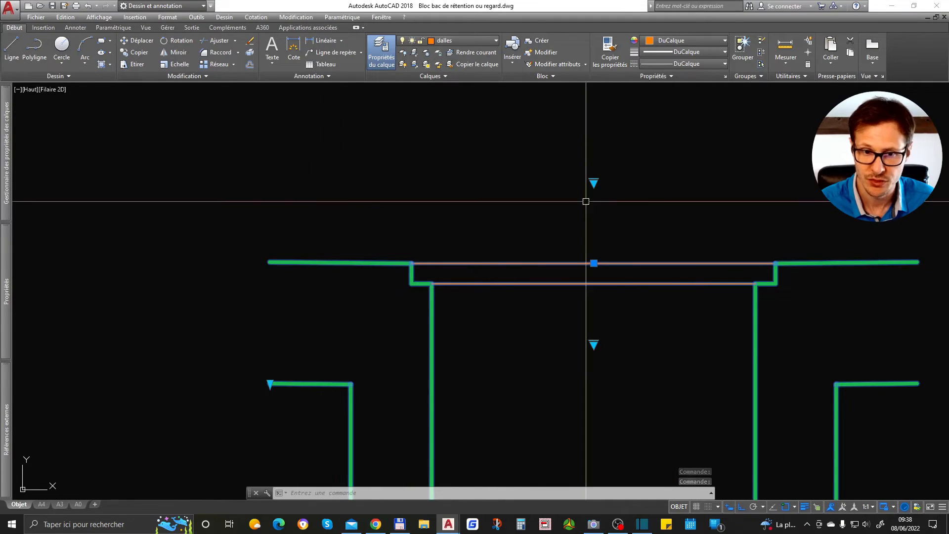
pyautogui.click(594, 182)
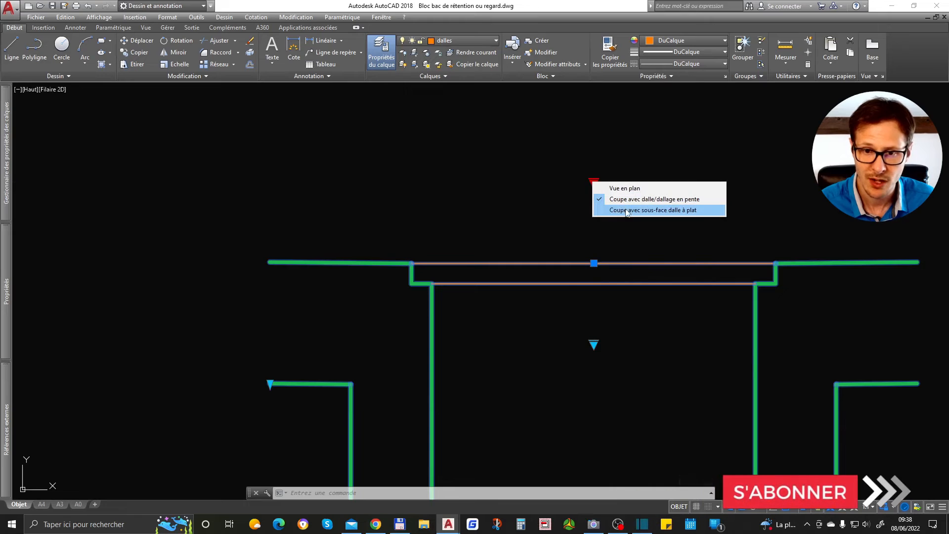
pyautogui.click(626, 210)
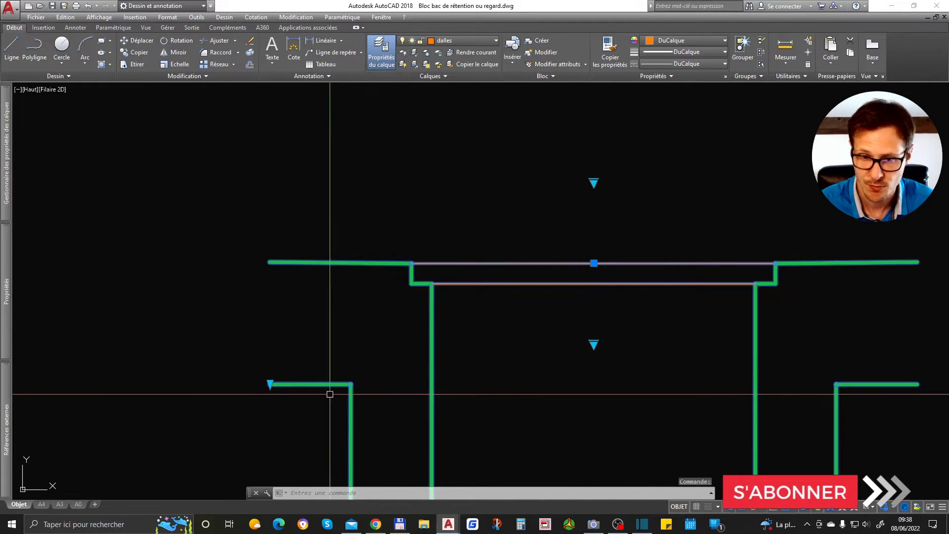
# Stretch the section's inner bottom down to set the manhole depth to 100
pyautogui.scroll(-6, 516, 319)
pyautogui.scroll(2, 514, 349)
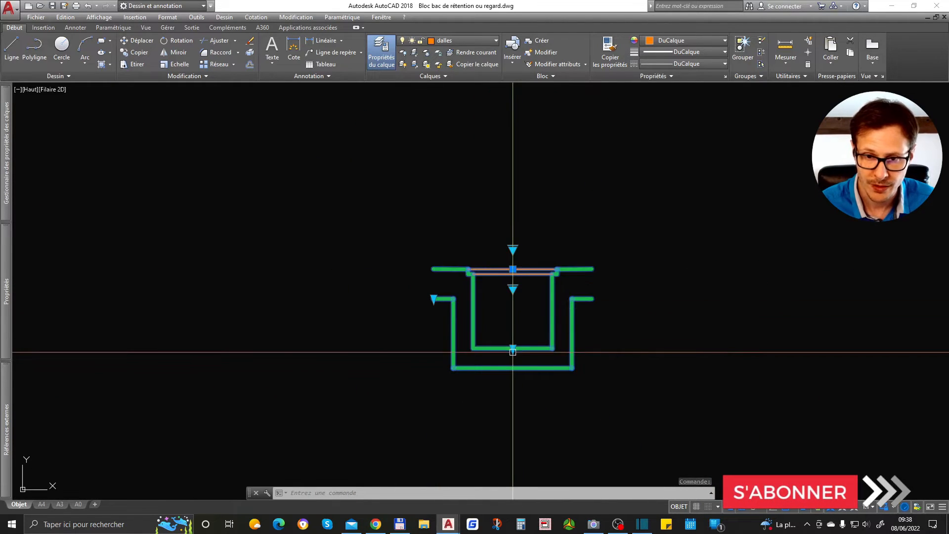
pyautogui.click(513, 348)
pyautogui.write('10')
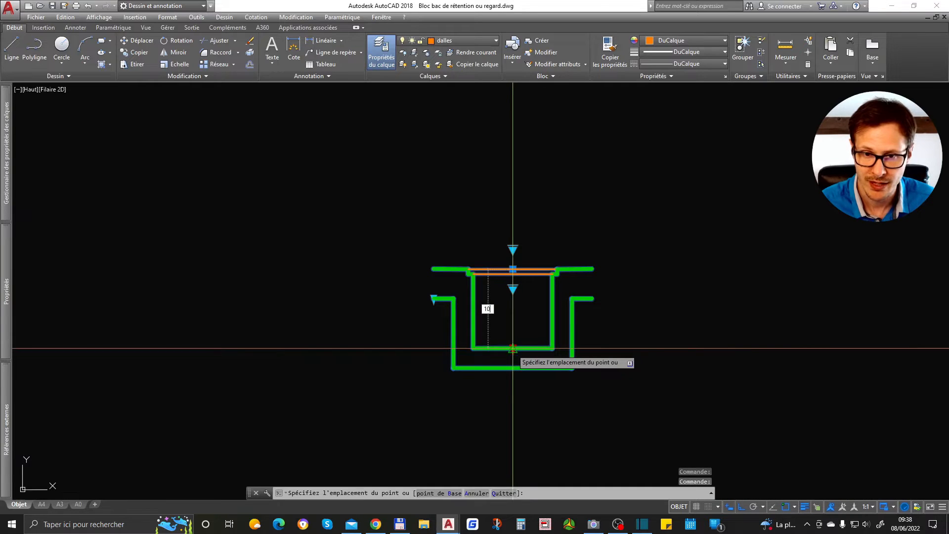
pyautogui.write('0')
pyautogui.press('Return')
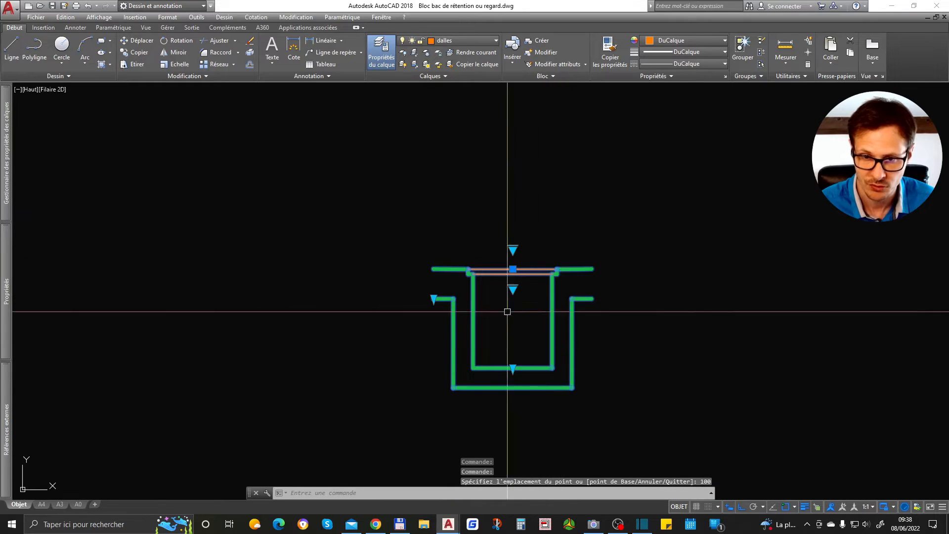
# Set the thickness of the slab beside the manhole section to 25
pyautogui.click(433, 298)
pyautogui.write('25')
pyautogui.press('Return')
pyautogui.scroll(2, 555, 267)
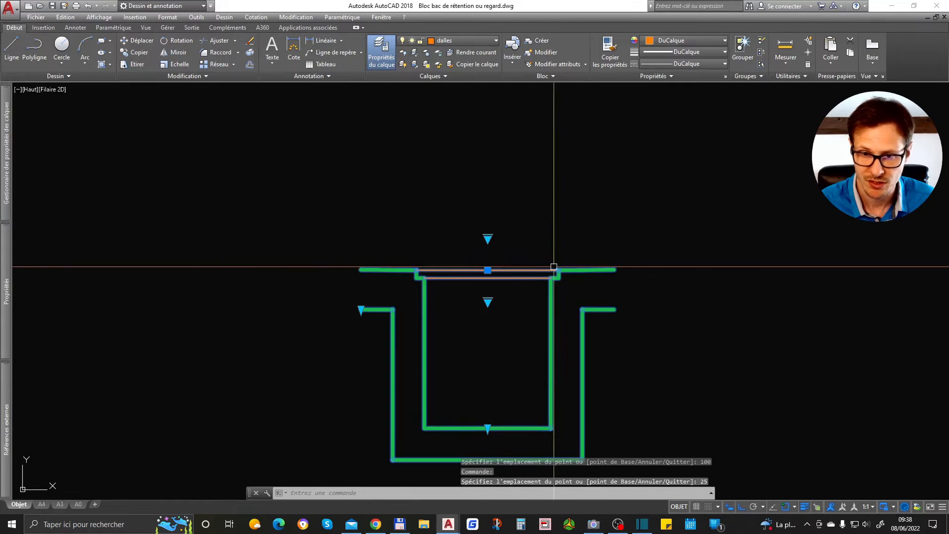
# Set the section block's size to 60x60x60 prof. and deselect it
pyautogui.scroll(-2, 493, 257)
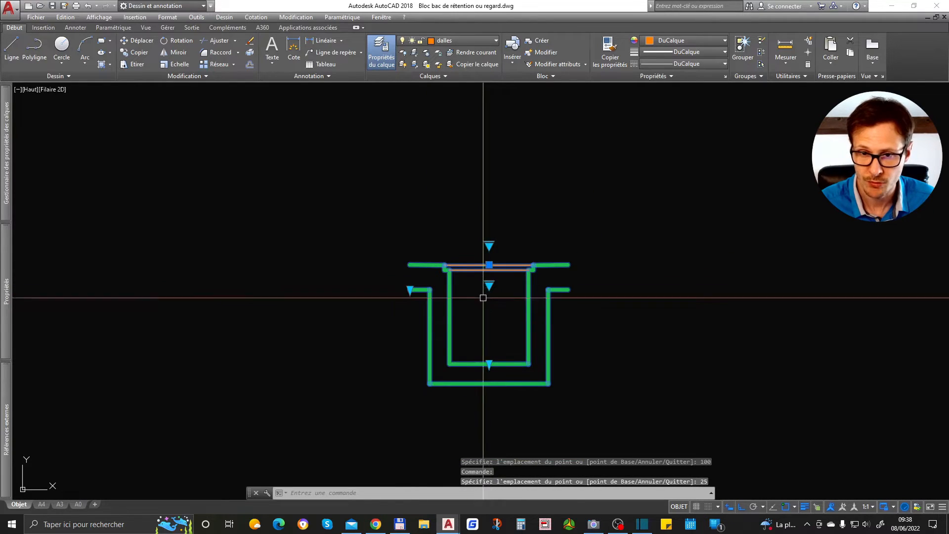
pyautogui.click(536, 306)
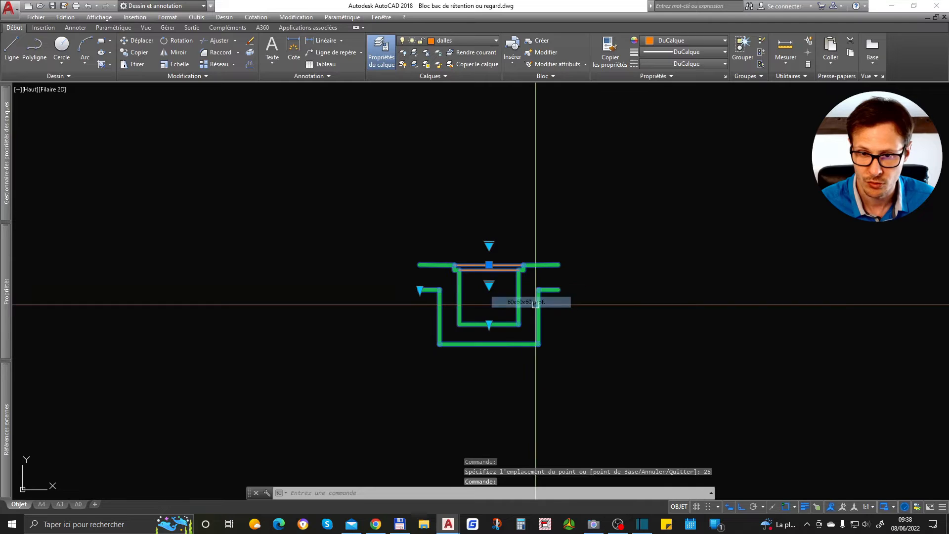
pyautogui.hotkey('ctrl', 'z')
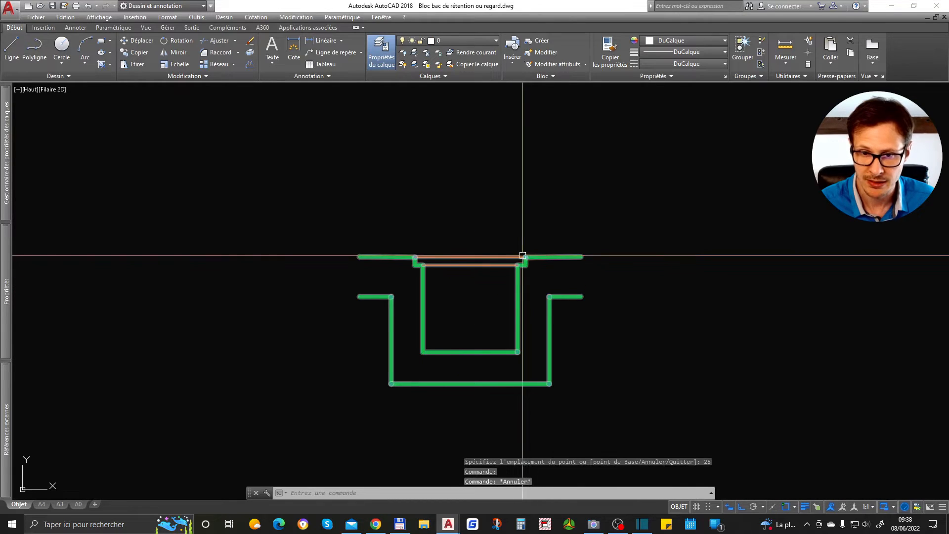
# Measure the section's inner depth and bottom width with dimension previews, without placing either dimension
pyautogui.press('Return')
pyautogui.click(526, 257)
pyautogui.click(518, 352)
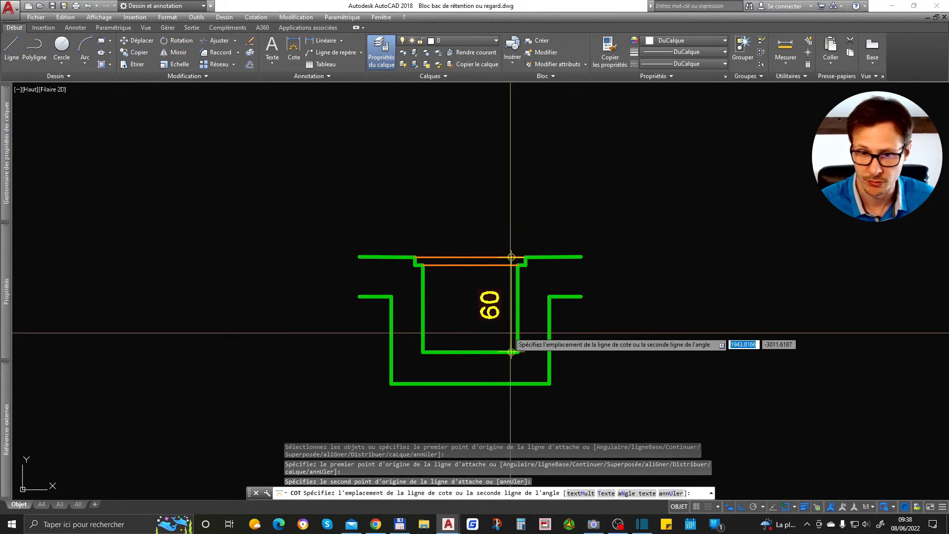
pyautogui.press('Escape')
pyautogui.press('Return')
pyautogui.click(506, 352)
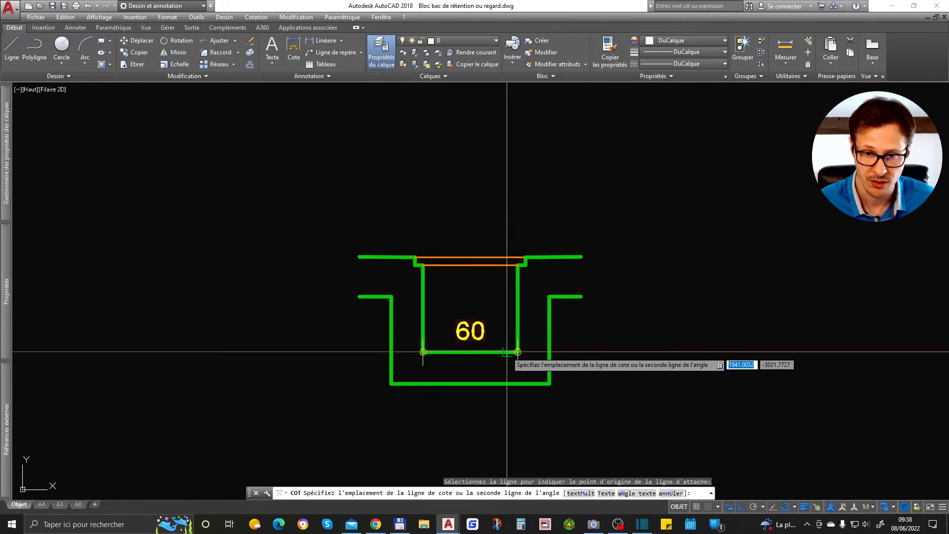
pyautogui.press('Escape')
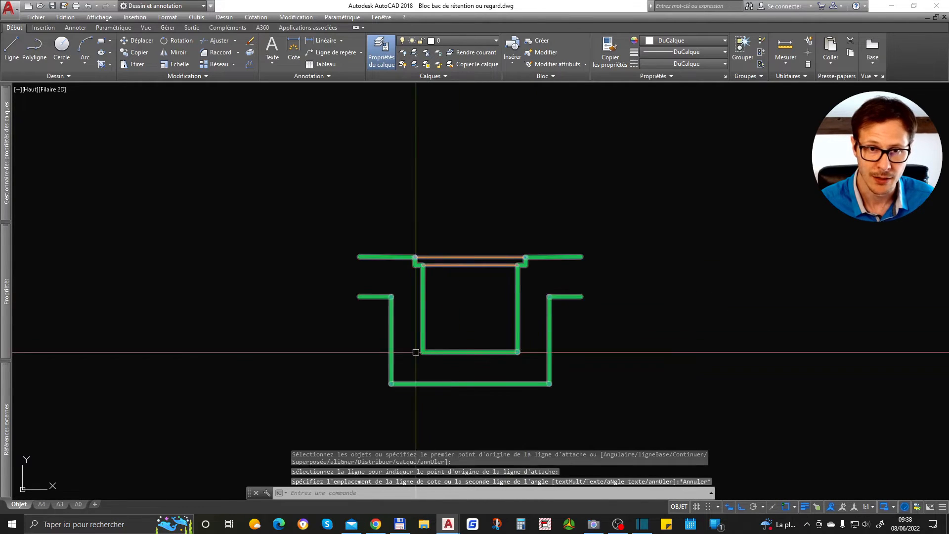
# Move the section block straight up so it sits just below the 80x80x80 Regard plan view
pyautogui.scroll(-5, 447, 370)
pyautogui.moveTo(483, 316); pyautogui.dragTo(482, 342, button='middle')
pyautogui.click(561, 298)
pyautogui.click(475, 370)
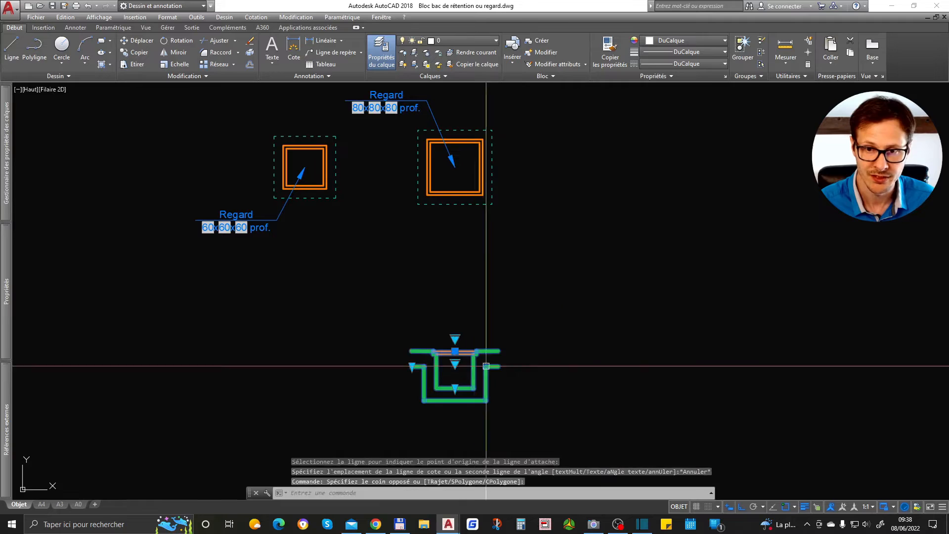
pyautogui.write('d')
pyautogui.press('Return')
pyautogui.click(545, 294)
pyautogui.click(558, 198)
pyautogui.scroll(-3, 514, 183)
pyautogui.moveTo(524, 183); pyautogui.dragTo(559, 215, button='middle')
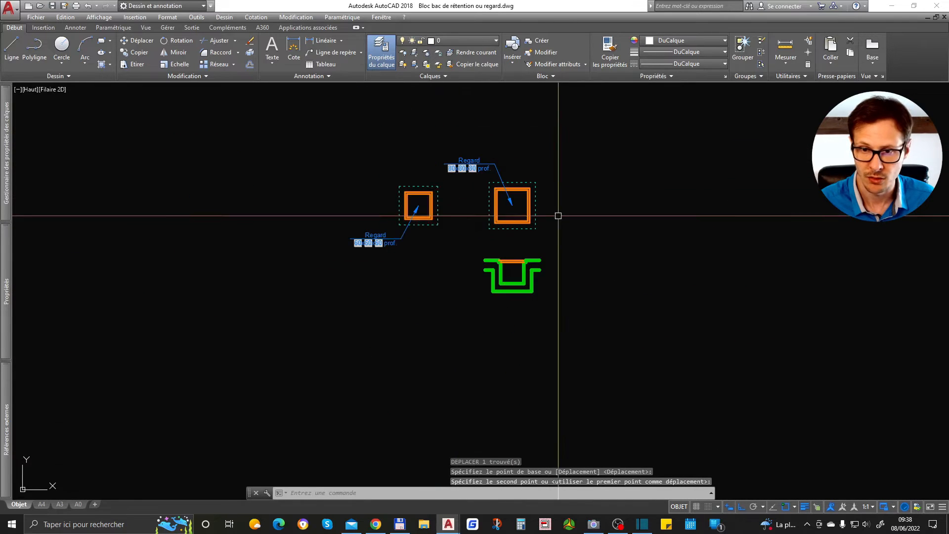
# Set the section block's size to 80x80x80 prof. to match the plan view above it, and deselect it
pyautogui.scroll(4, 483, 237)
pyautogui.click(573, 285)
pyautogui.click(539, 325)
pyautogui.scroll(-2, 540, 326)
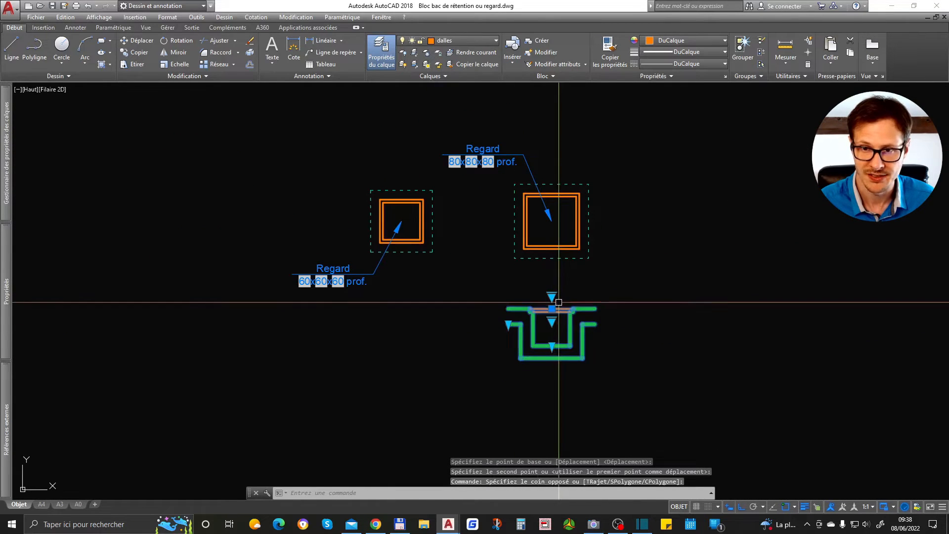
pyautogui.click(551, 321)
pyautogui.click(584, 327)
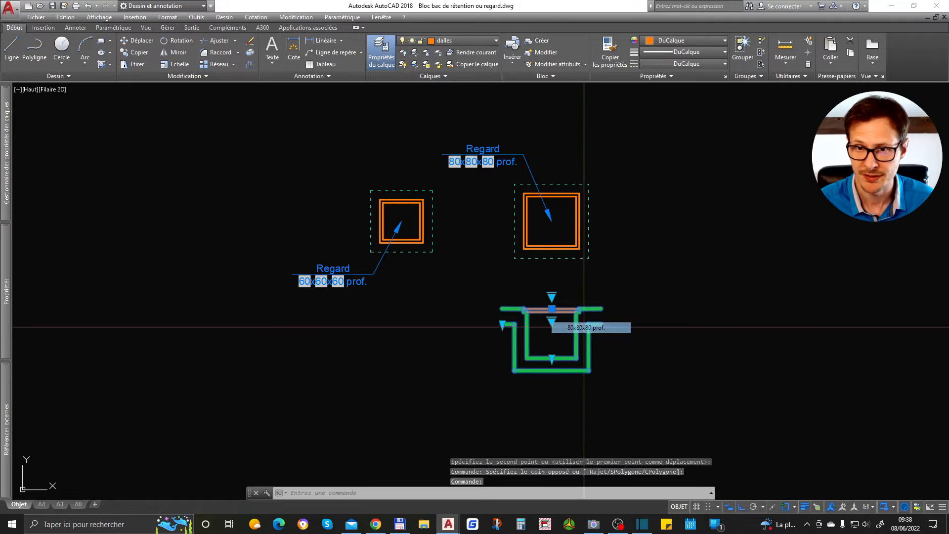
pyautogui.press('Escape')
# Set the horizontal width of the 80x80x80 Regard plan block to 90 and regenerate the model to refresh its label
pyautogui.scroll(2, 569, 211)
pyautogui.click(580, 189)
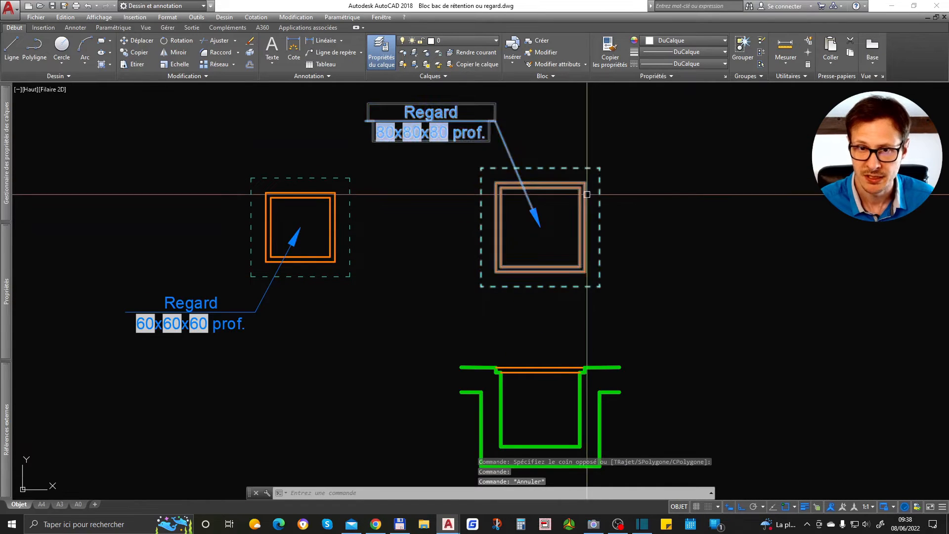
pyautogui.click(580, 187)
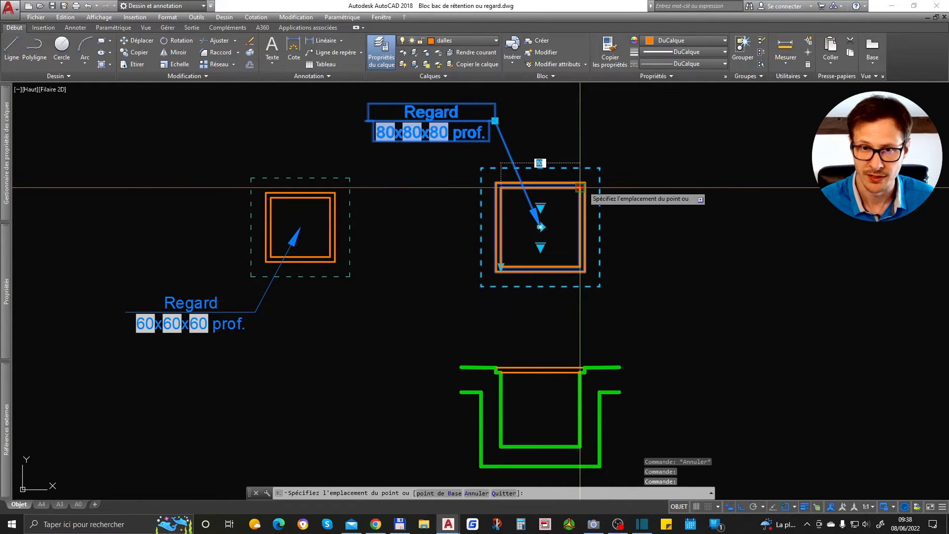
pyautogui.write('90')
pyautogui.press('Return')
pyautogui.press('Escape')
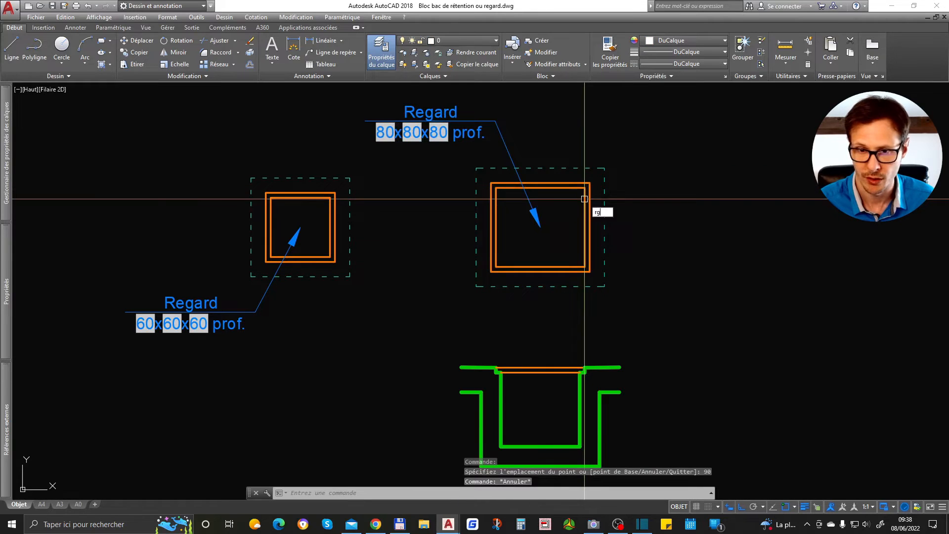
pyautogui.write('RG')
pyautogui.press('Return')
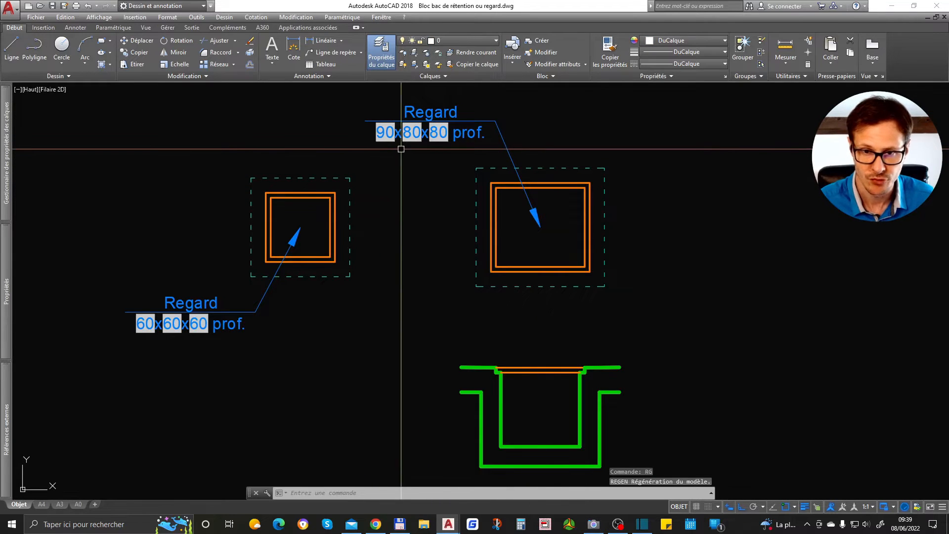
# Set the section block's horizontal width to 90 in Vue en plan, and switch it to Coupe avec dalle/dallage en pente
pyautogui.moveTo(554, 348); pyautogui.dragTo(495, 253, button='middle')
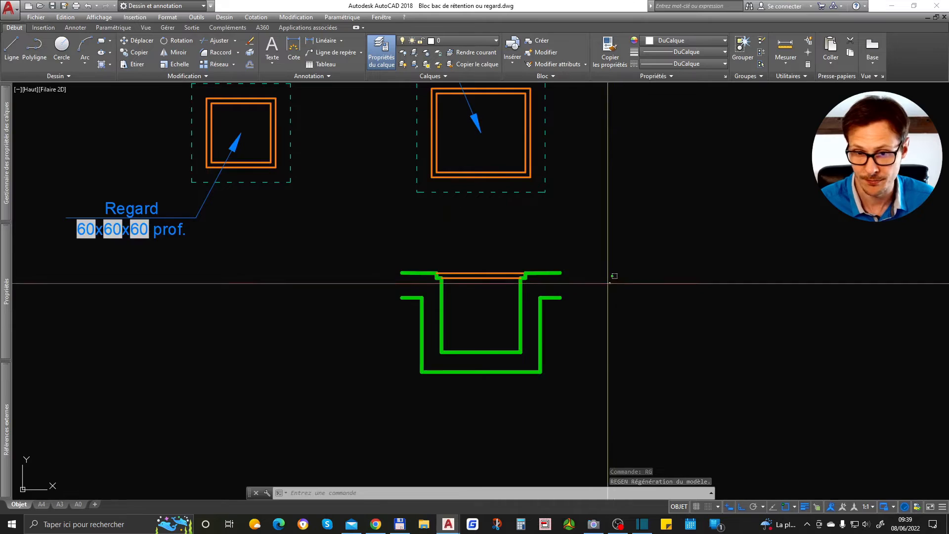
pyautogui.click(529, 275)
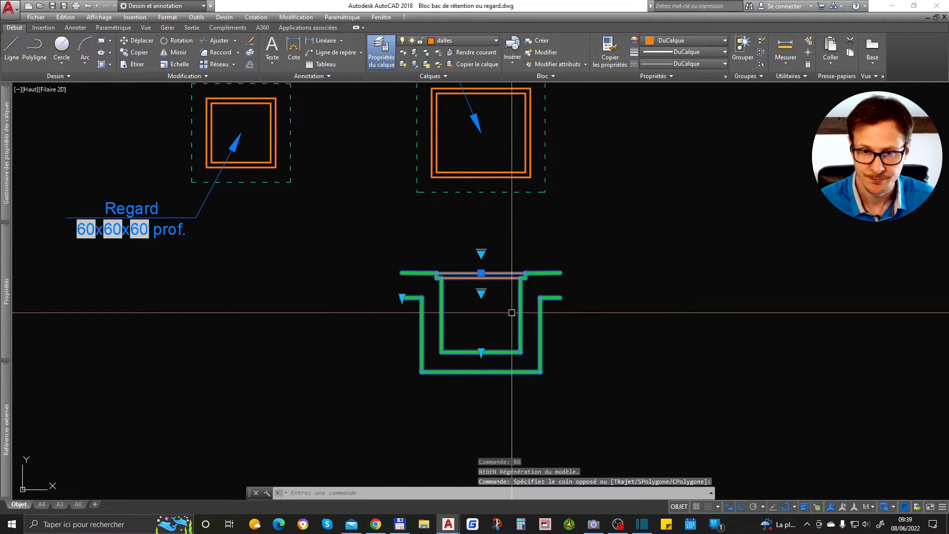
pyautogui.scroll(-2, 485, 309)
pyautogui.scroll(2, 494, 311)
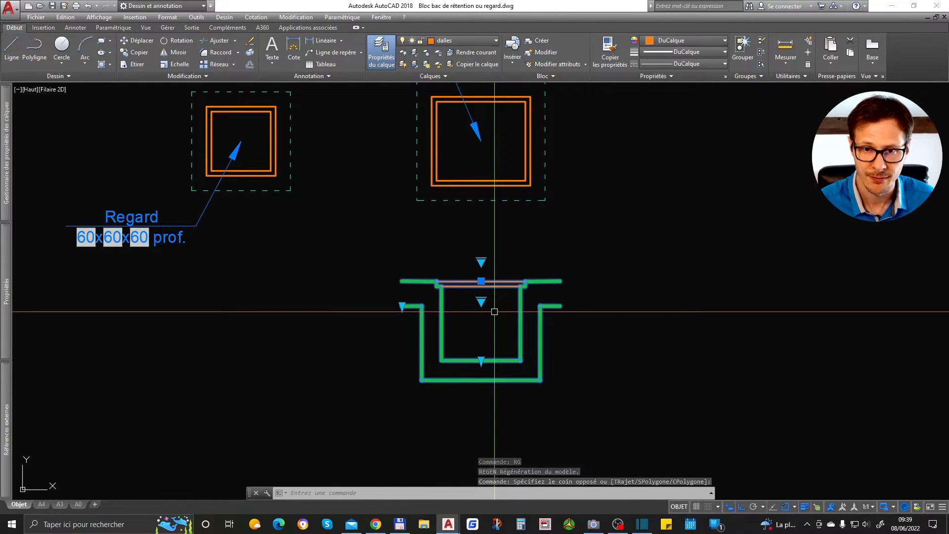
pyautogui.click(481, 261)
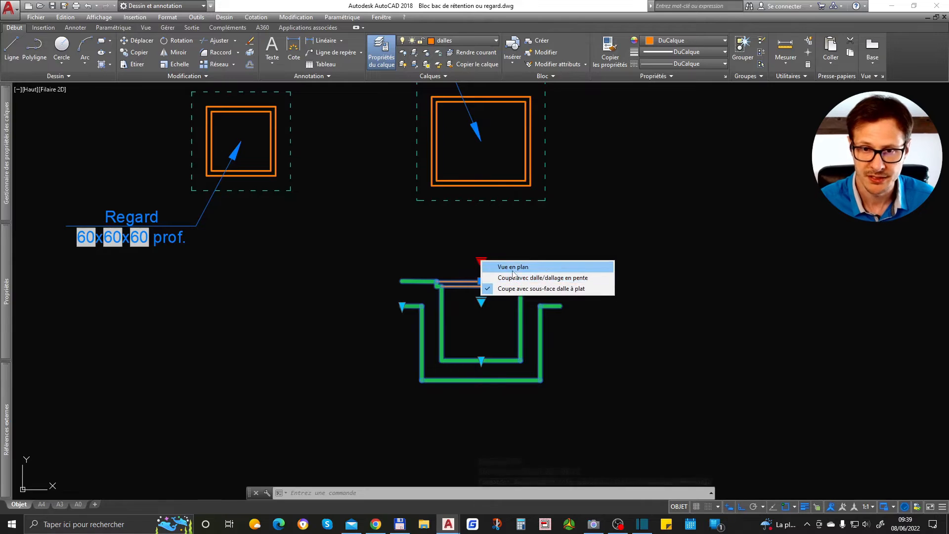
pyautogui.click(513, 271)
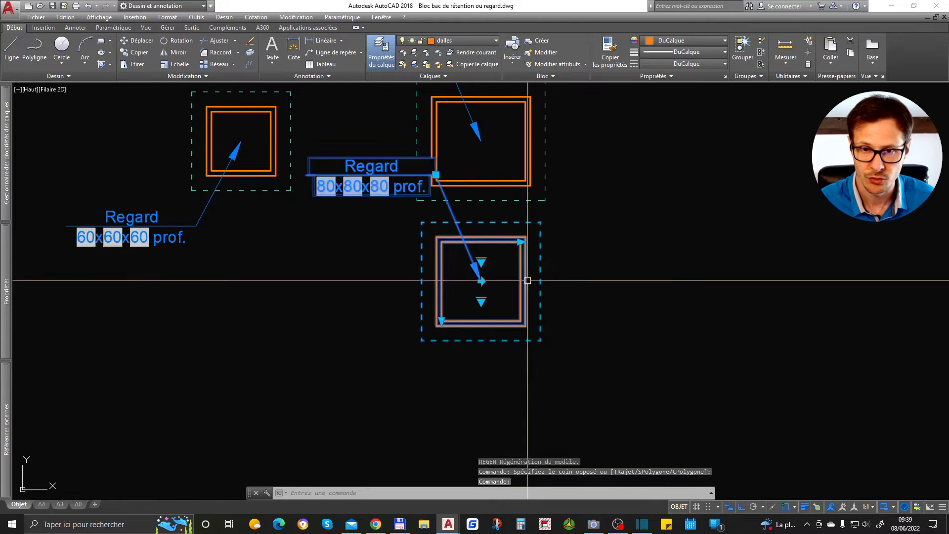
pyautogui.click(520, 241)
pyautogui.write('90')
pyautogui.press('Return')
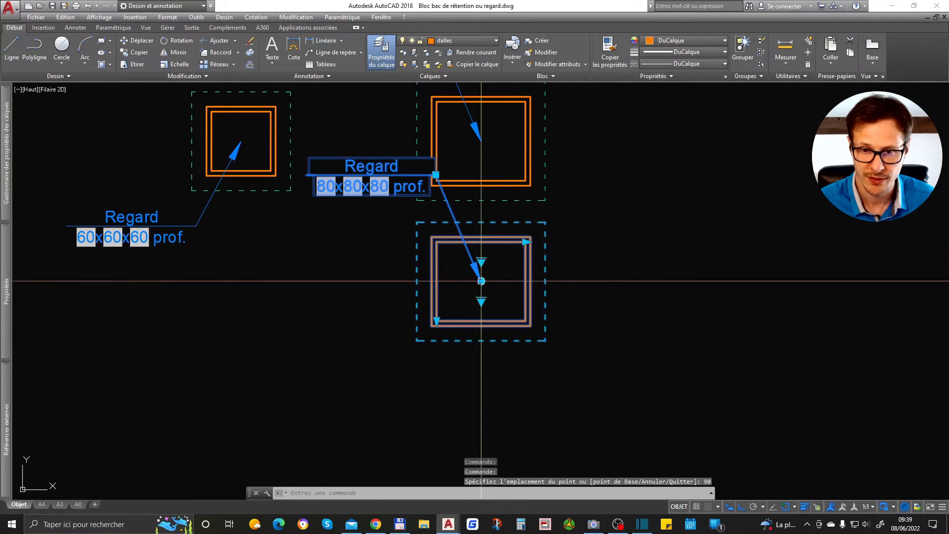
pyautogui.click(481, 261)
pyautogui.click(509, 281)
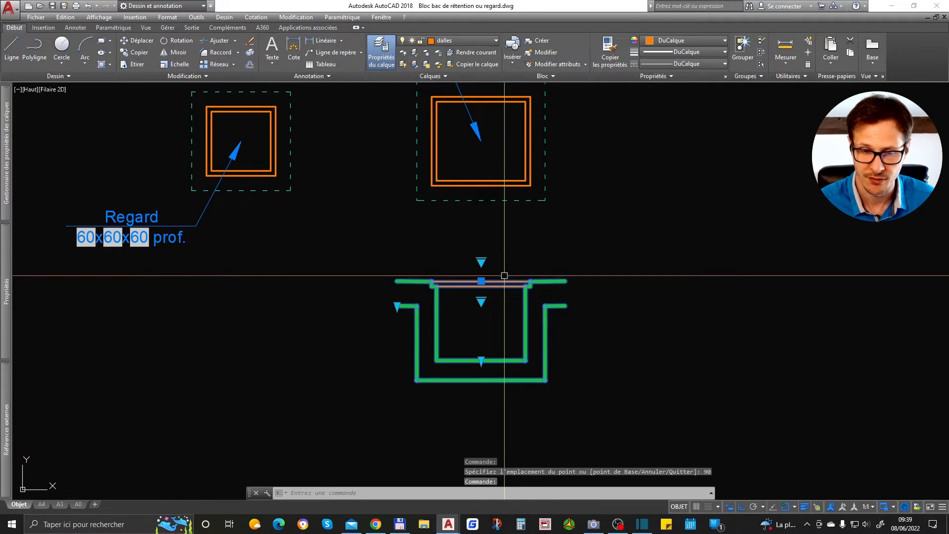
pyautogui.press('Escape')
# Measure the section's inner width with a dimension preview without placing the dimension, and regenerate the model
pyautogui.write('cot')
pyautogui.press('Return')
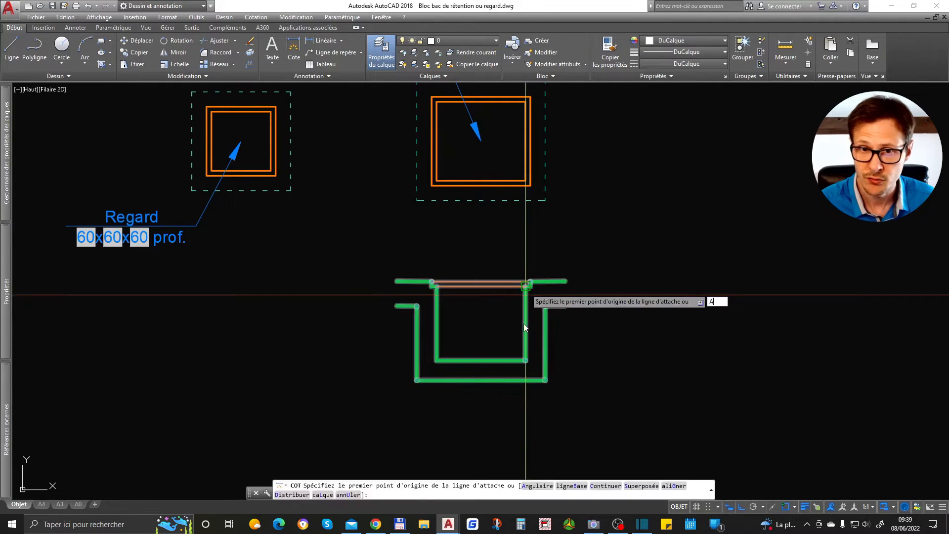
pyautogui.write('a')
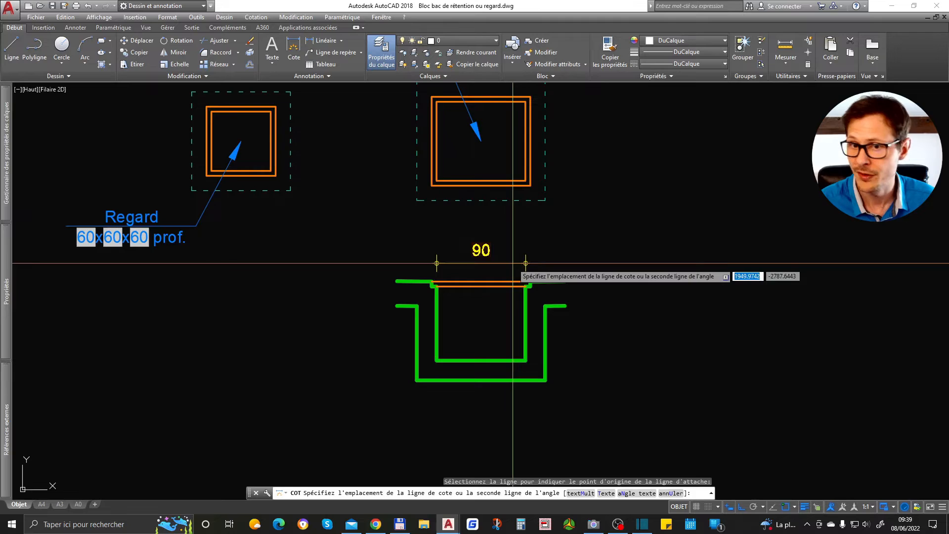
pyautogui.press('Escape')
pyautogui.write('rg')
pyautogui.press('Return')
pyautogui.scroll(-2, 512, 287)
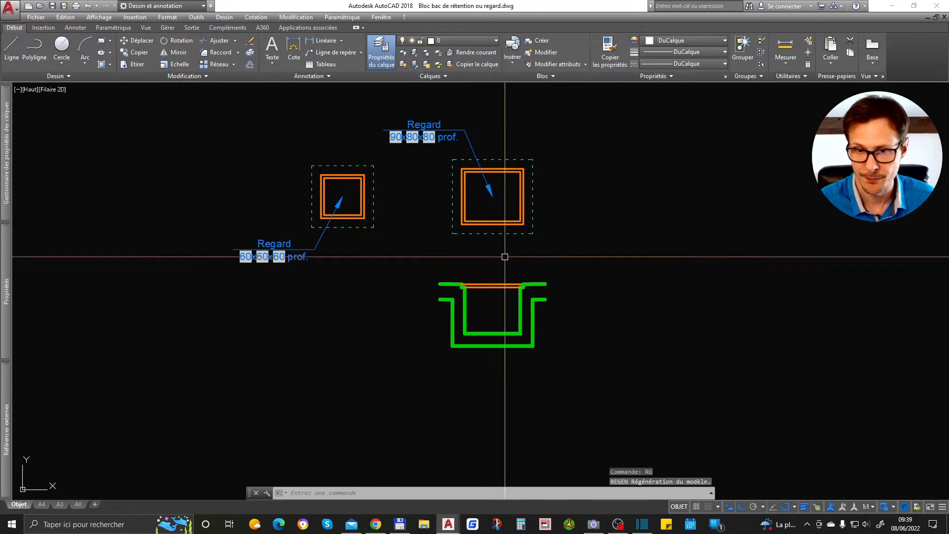
# Explode the section block below the 90x80x80 Regard plan view into separate objects
pyautogui.scroll(2, 544, 267)
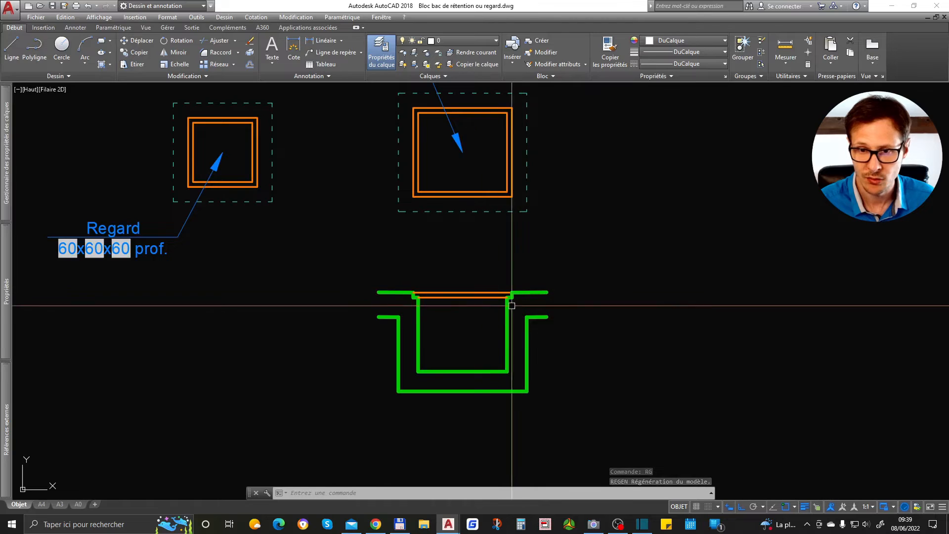
pyautogui.click(534, 287)
pyautogui.click(493, 356)
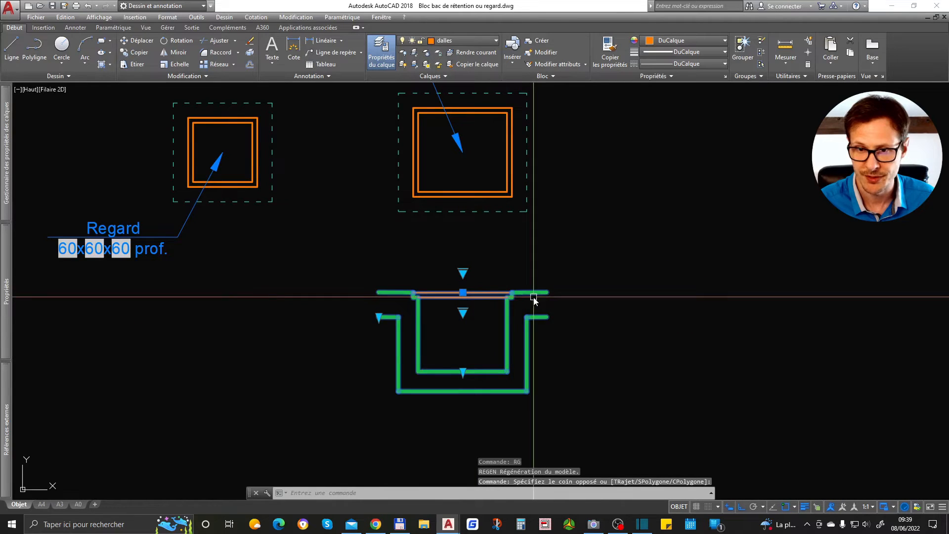
pyautogui.write('DE')
pyautogui.press('Return')
pyautogui.scroll(4, 549, 296)
pyautogui.press('Escape')
# Stretch the free ends of the two slab lines on the section's right side upward to slope them
pyautogui.write('ET')
pyautogui.click(582, 246)
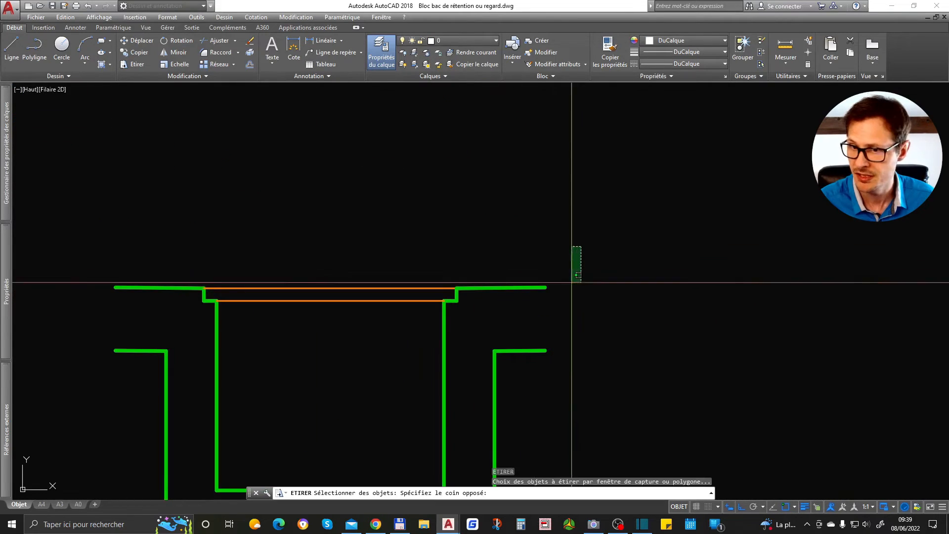
pyautogui.click(539, 370)
pyautogui.press('space')
pyautogui.click(603, 354)
pyautogui.click(603, 326)
# Lengthen the section's sloped right slab lines by stretching their free ends horizontally to the right in two passes
pyautogui.press('space')
pyautogui.click(554, 202)
pyautogui.click(514, 361)
pyautogui.press('space')
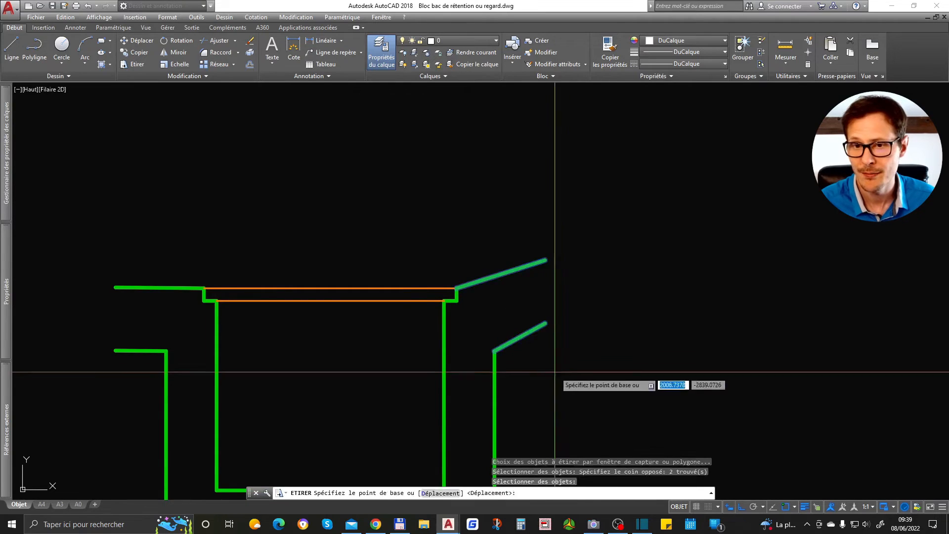
pyautogui.click(552, 377)
pyautogui.click(615, 381)
pyautogui.scroll(-4, 542, 264)
pyautogui.press('space')
pyautogui.click(642, 206)
pyautogui.click(541, 352)
pyautogui.press('space')
pyautogui.click(589, 339)
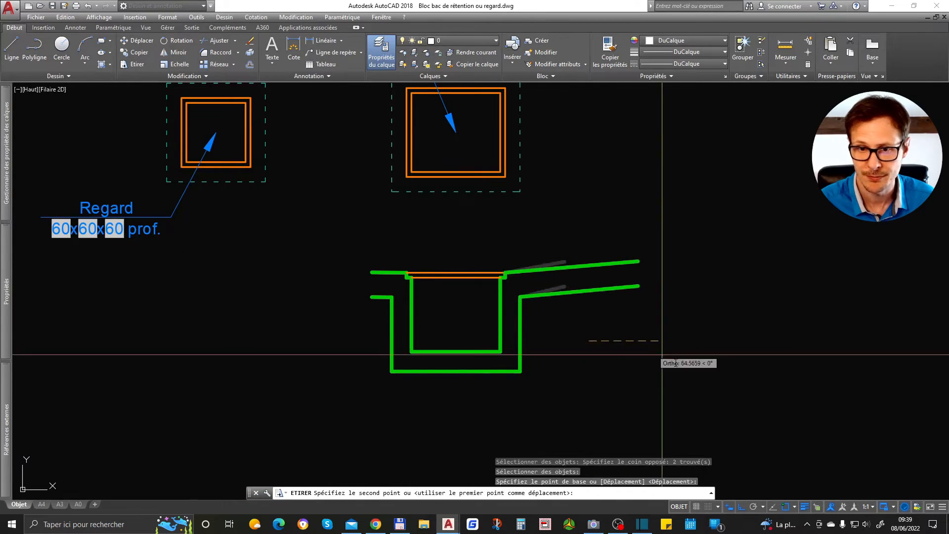
pyautogui.click(674, 356)
pyautogui.scroll(-2, 470, 330)
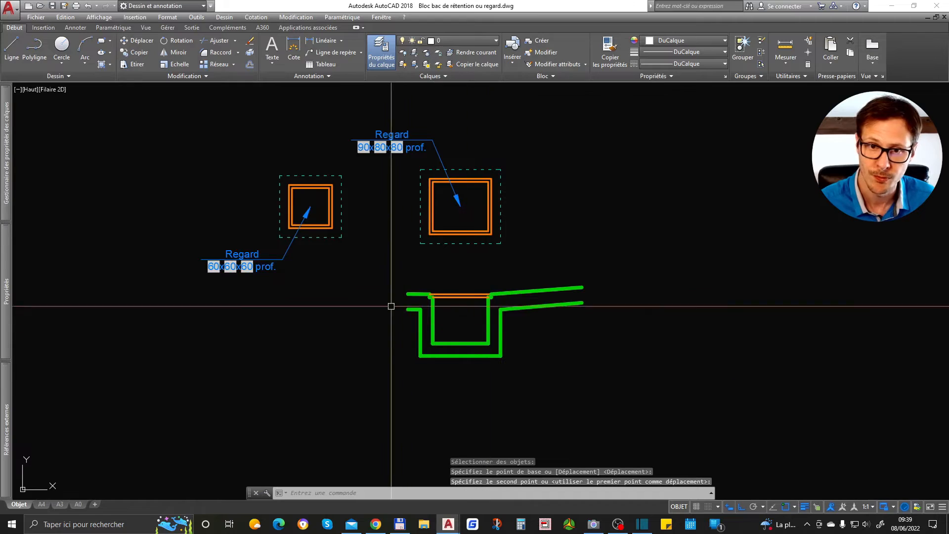
# Delete all the exploded section geometry below the 90x80x80 Regard plan view
pyautogui.click(371, 264)
pyautogui.click(684, 417)
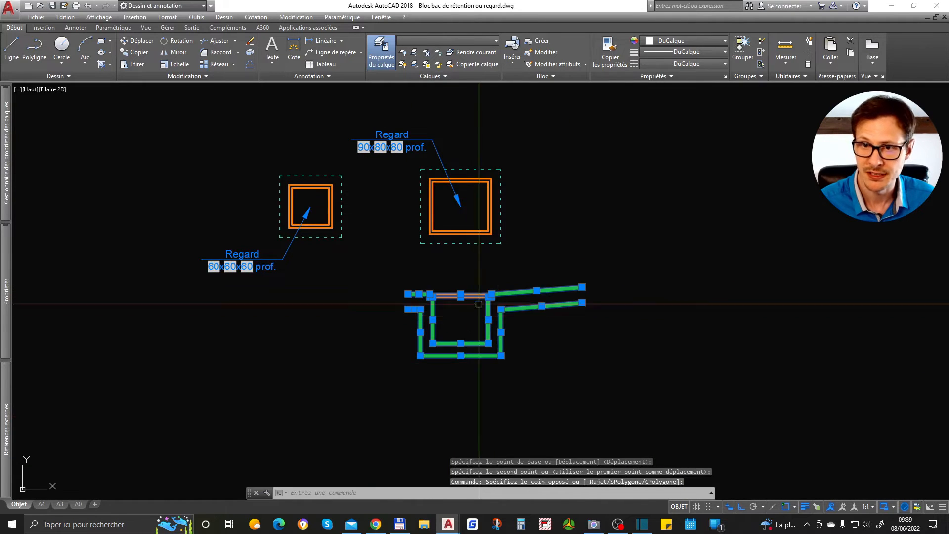
pyautogui.press('Delete')
# Explode the 90x80x80 Regard plan block into separate objects
pyautogui.click(491, 184)
pyautogui.write('de')
pyautogui.press('Return')
pyautogui.scroll(4, 494, 177)
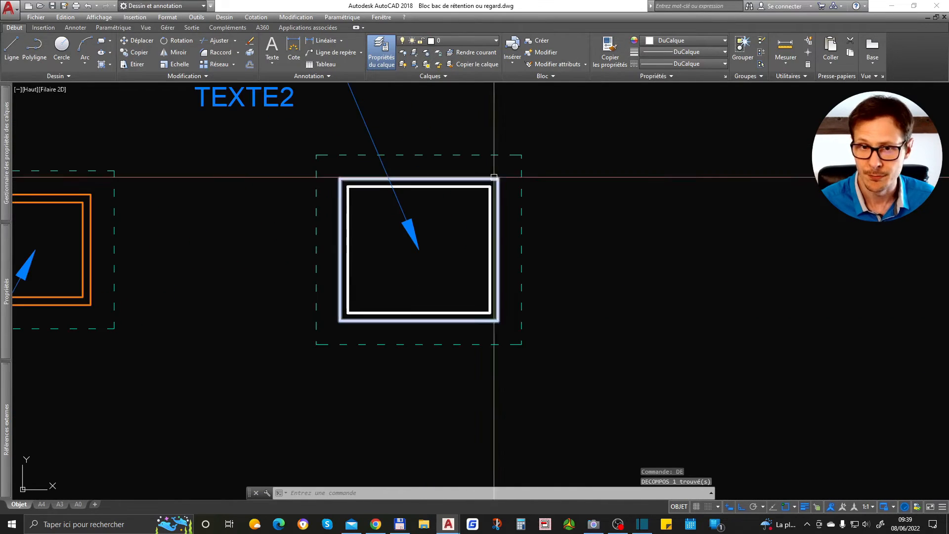
# Stretch the right side of the exploded Regard plan view horizontally to widen the manhole
pyautogui.write('et')
pyautogui.press('Return')
pyautogui.click(575, 120)
pyautogui.click(444, 403)
pyautogui.press('Return')
pyautogui.click(562, 256)
pyautogui.click(648, 284)
pyautogui.press('Escape')
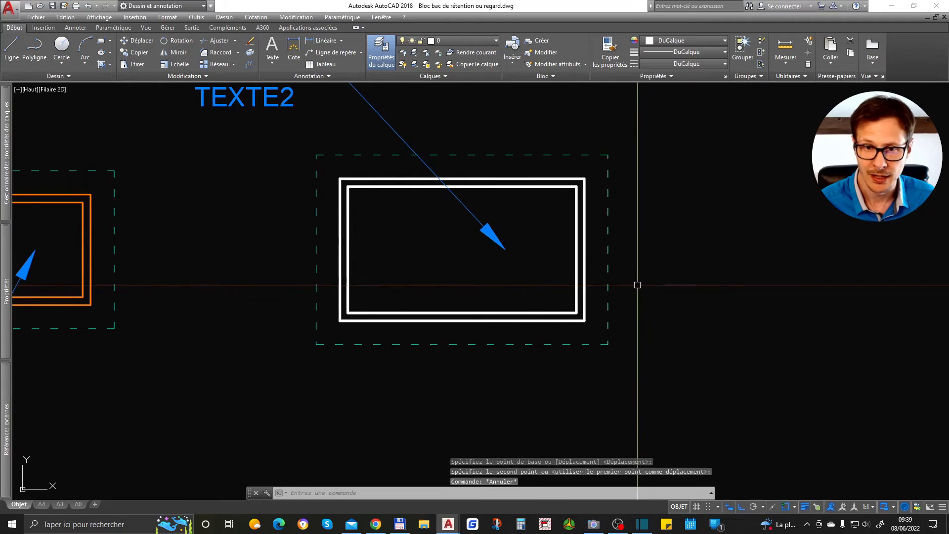
# Undo the stretch and the explode to restore the 90x80x80 Regard dynamic block
pyautogui.hotkey('ctrl', 'z')
pyautogui.hotkey('ctrl', 'z')
pyautogui.hotkey('ctrl', 'z')
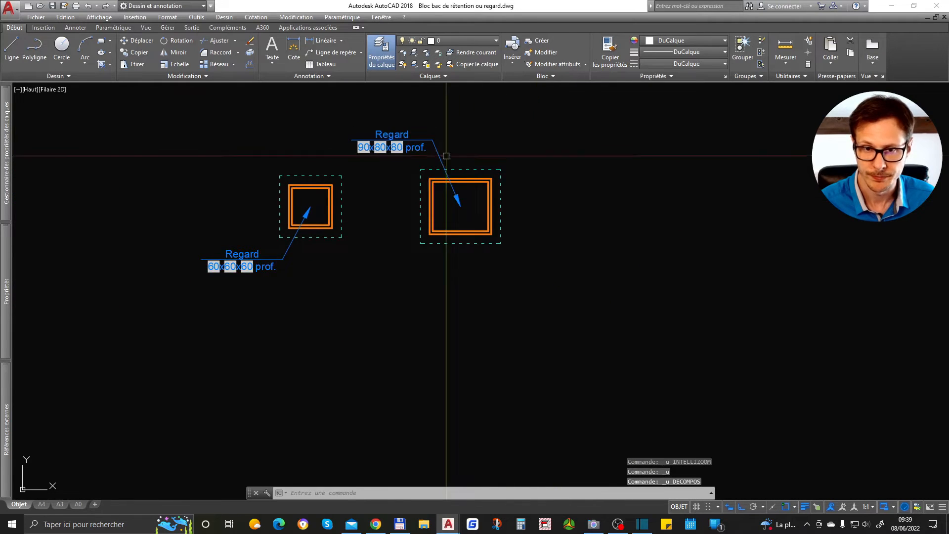
# Regenerate the model and set the vertical width of the 90x80x80 Regard plan block to 100
pyautogui.moveTo(408, 136); pyautogui.dragTo(467, 198, button='middle')
pyautogui.scroll(2, 489, 202)
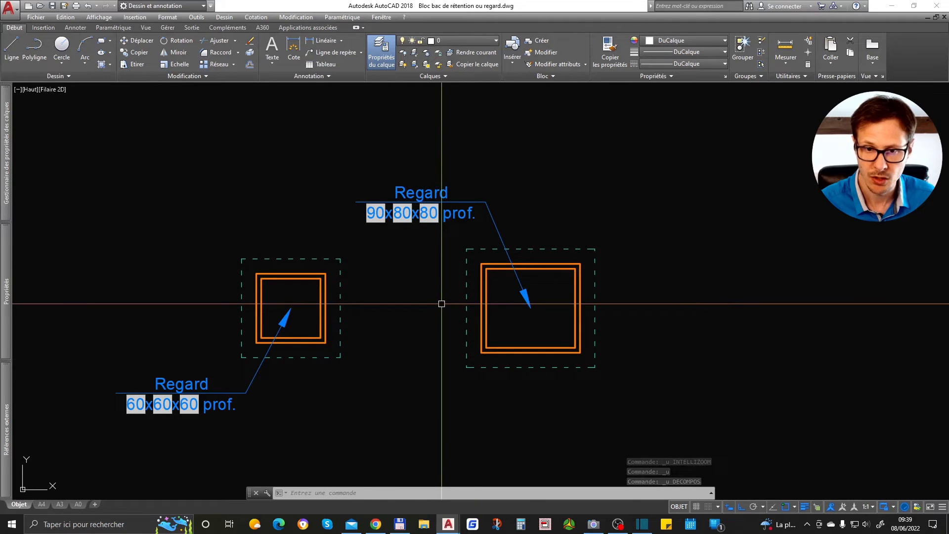
pyautogui.write('RG')
pyautogui.press('Return')
pyautogui.click(576, 330)
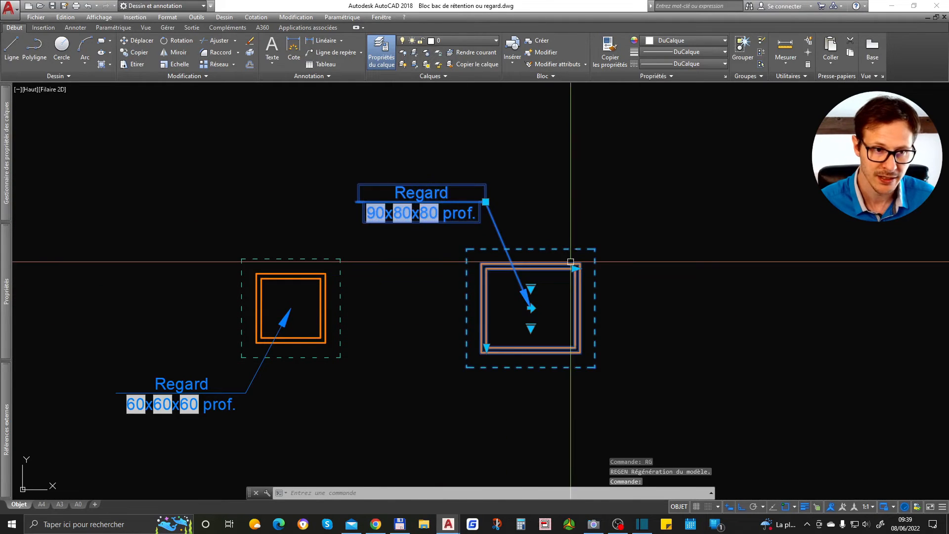
pyautogui.click(486, 347)
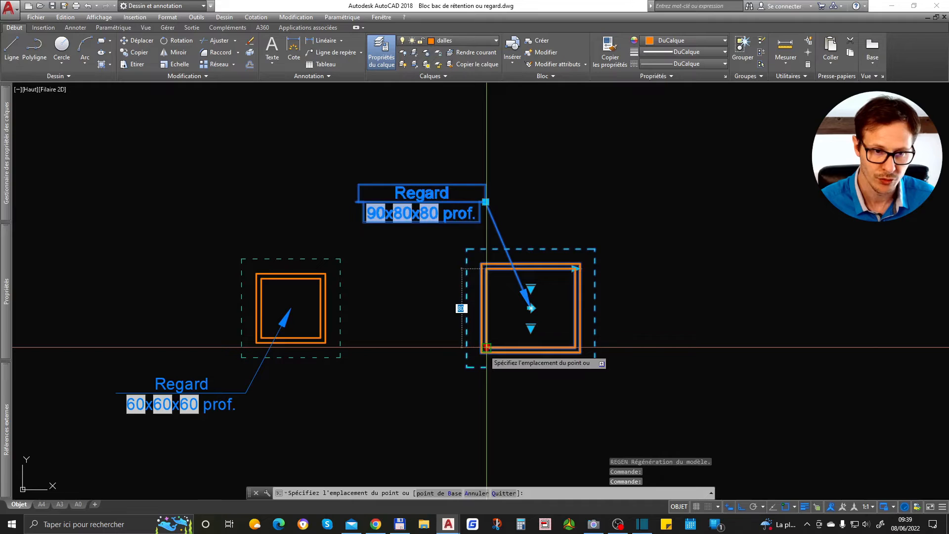
pyautogui.write('100')
pyautogui.press('Return')
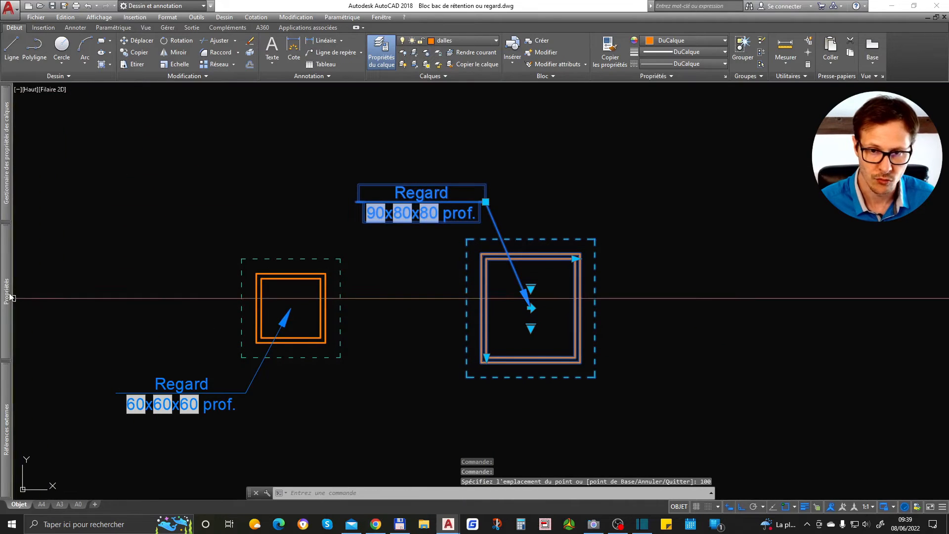
# Set the block's Longueur property to 100, deselect it, and regenerate the model to refresh its label
pyautogui.hotkey('ctrl', '1')
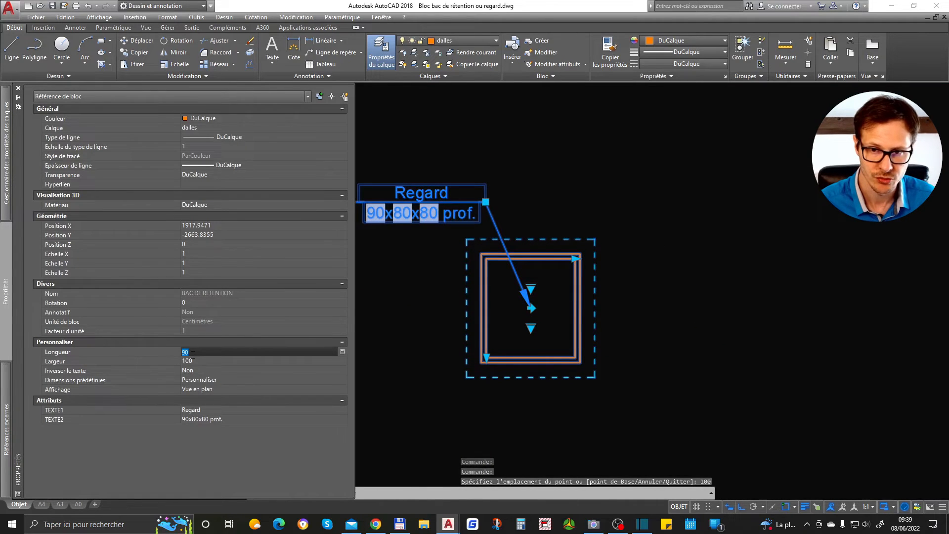
pyautogui.press('Return')
pyautogui.scroll(-2, 504, 257)
pyautogui.press('Escape')
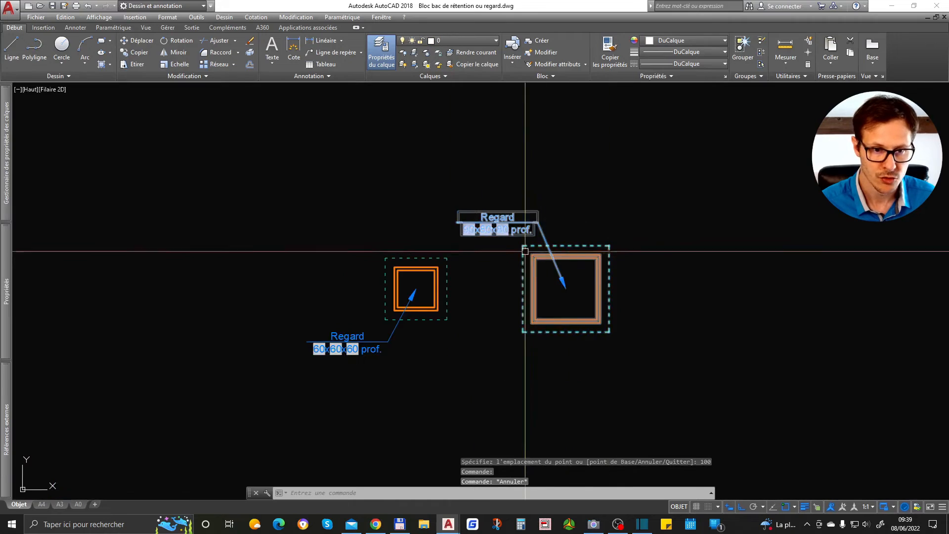
pyautogui.scroll(4, 529, 252)
pyautogui.write('RG')
pyautogui.press('Return')
# Switch the 100x100x80 Regard block to Coupe avec dalle/dallage en pente and set its depth to 100
pyautogui.scroll(-2, 539, 279)
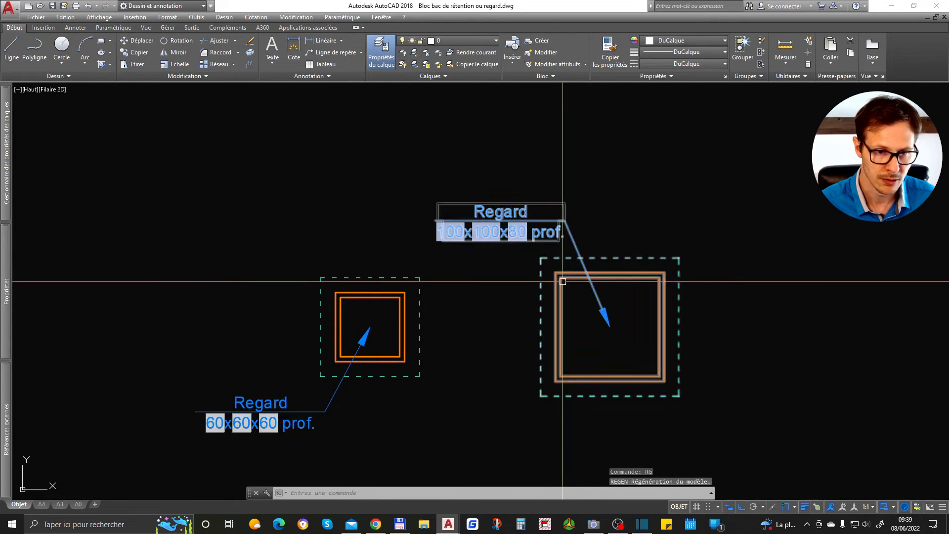
pyautogui.click(560, 281)
pyautogui.moveTo(7, 331)
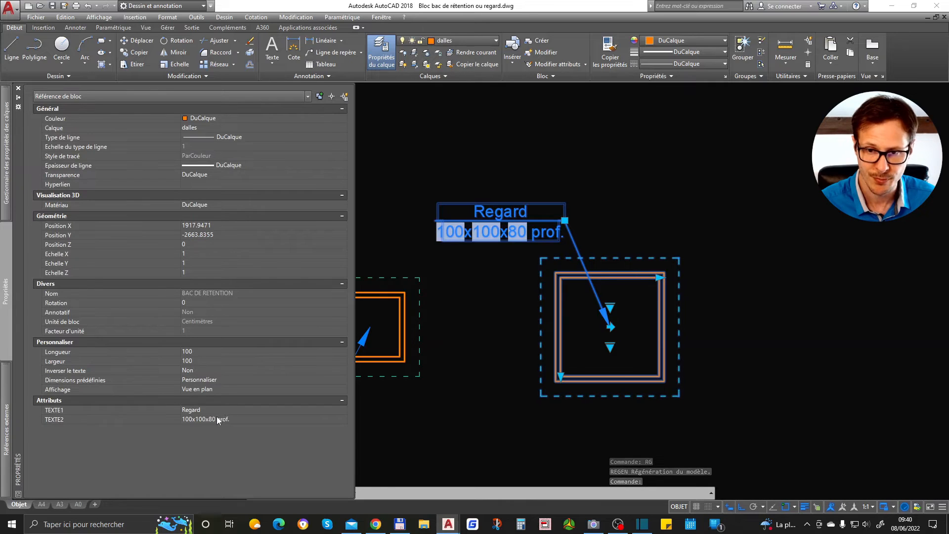
pyautogui.click(610, 307)
pyautogui.click(637, 327)
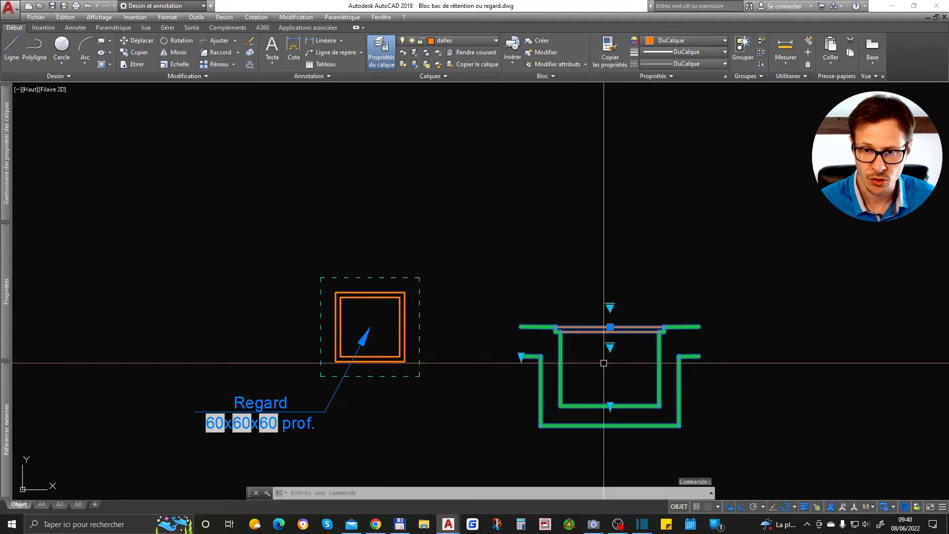
pyautogui.click(610, 406)
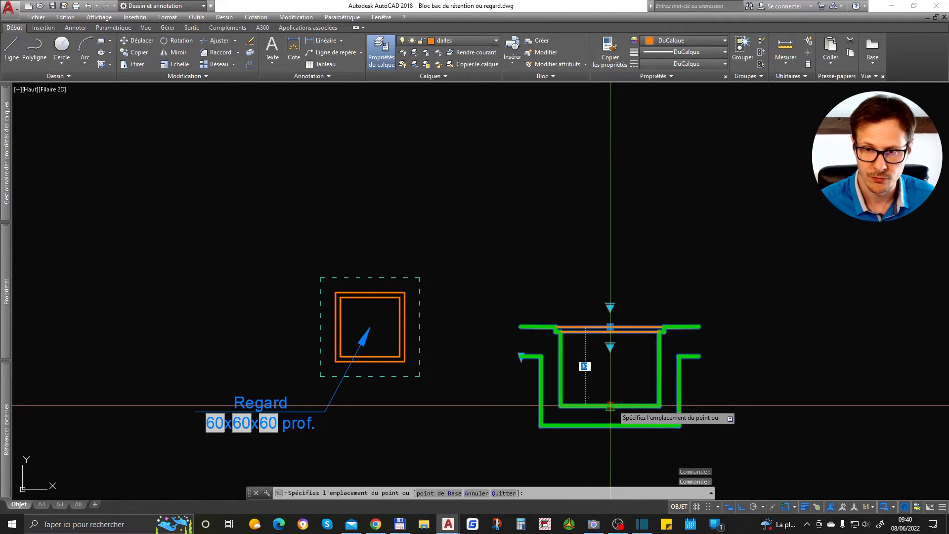
pyautogui.write('100')
pyautogui.press('Return')
pyautogui.press('Escape')
# Return the section block to Vue en plan and regenerate the model to refresh its label
pyautogui.click(621, 313)
pyautogui.click(618, 328)
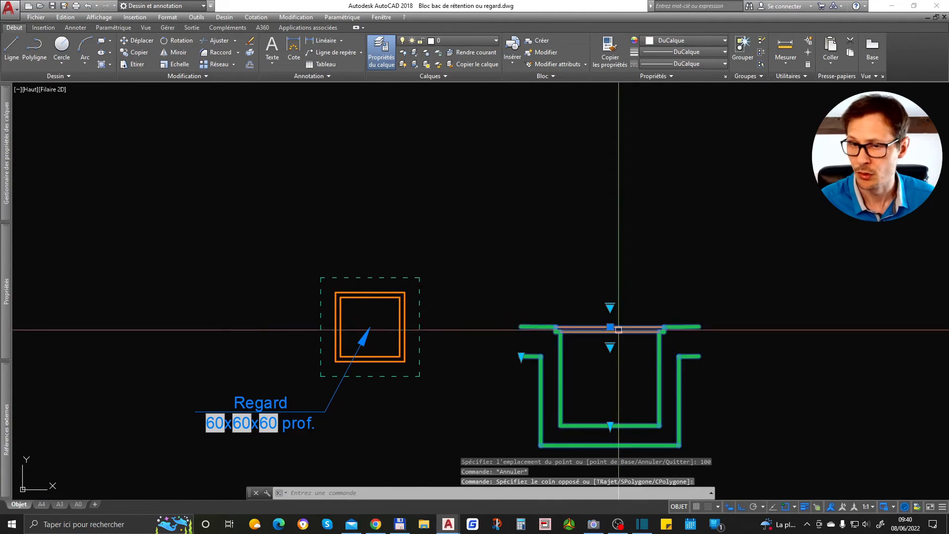
pyautogui.click(610, 307)
pyautogui.click(621, 313)
pyautogui.press('Escape')
pyautogui.write('RG')
pyautogui.press('Return')
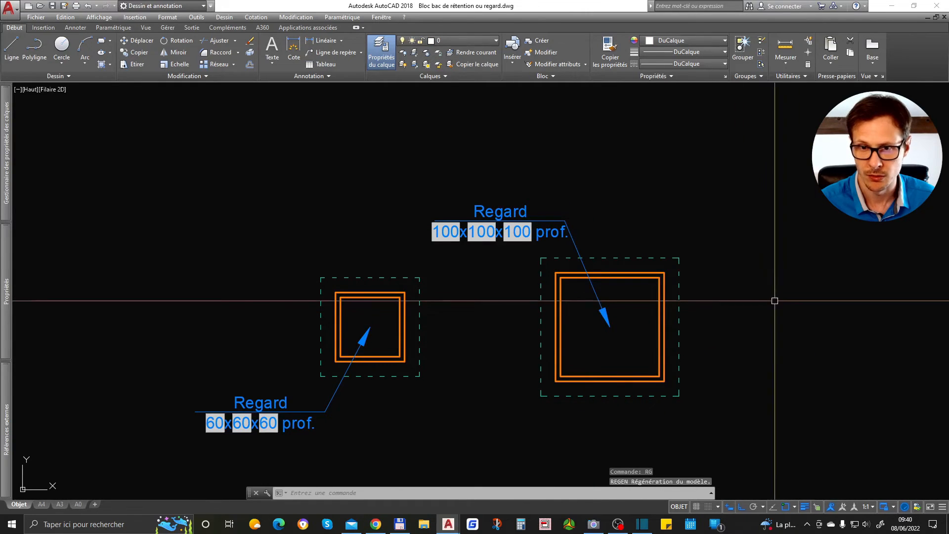
# Try to move the 100x100x100 Regard block's label horizontally to the right of the block
pyautogui.moveTo(638, 283); pyautogui.dragTo(589, 272, button='middle')
pyautogui.click(600, 233)
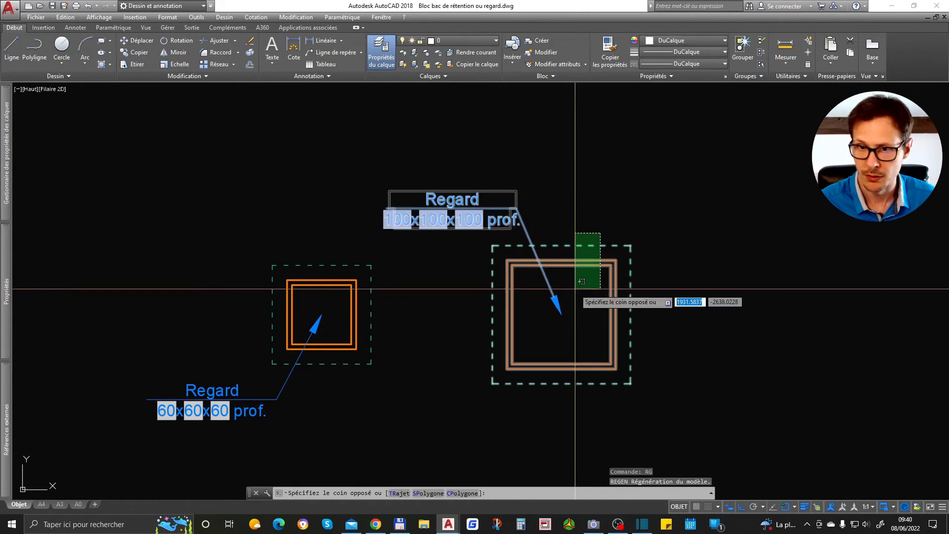
pyautogui.click(574, 289)
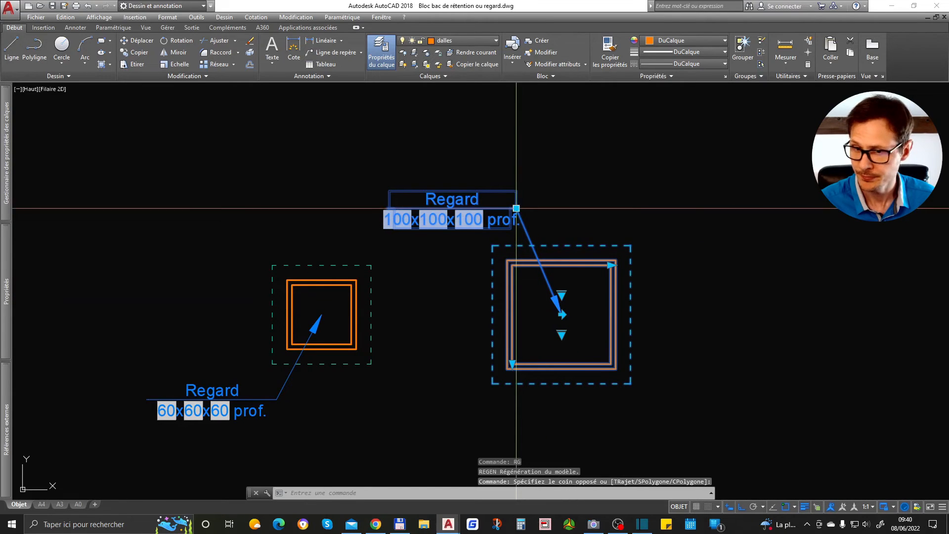
pyautogui.click(516, 209)
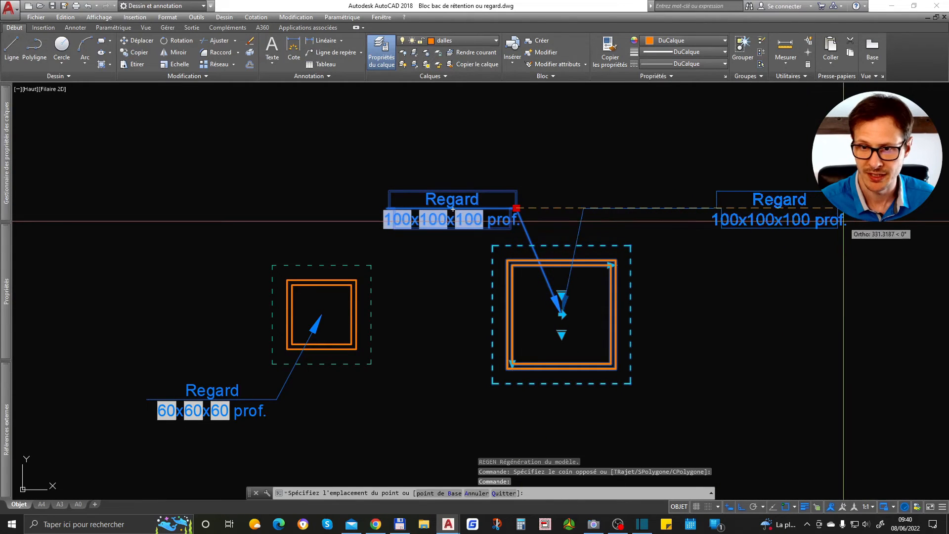
pyautogui.press('Escape')
# Flip the 100x100x100 Regard block's label text to the right side of its leader
pyautogui.click(561, 314)
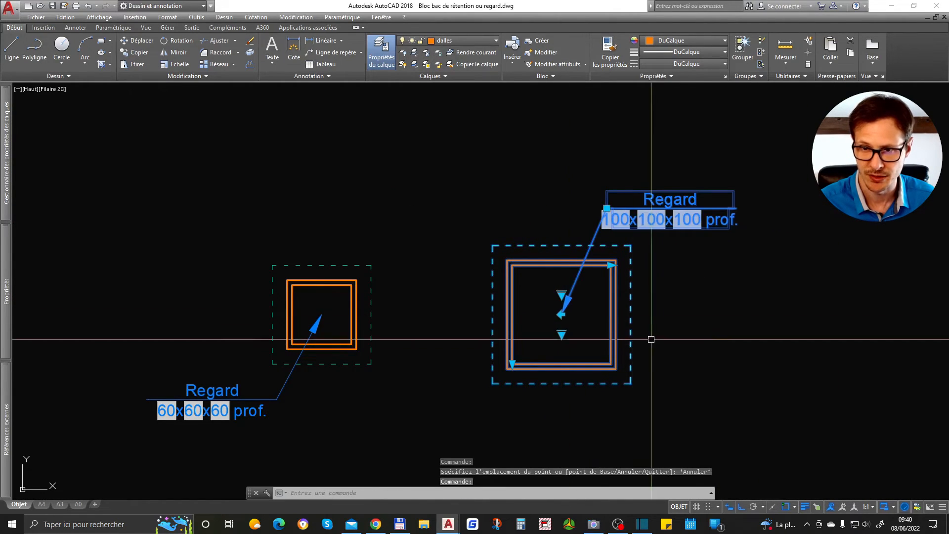
pyautogui.click(562, 315)
pyautogui.click(562, 315)
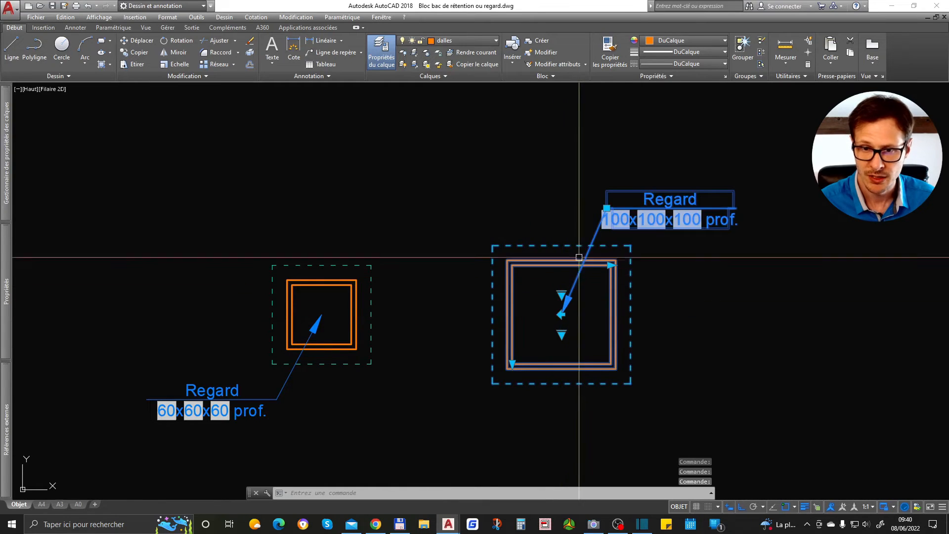
# Move the 100x100x100 Regard label straight down to sit below the manhole plan view, and deselect the block
pyautogui.scroll(-2, 607, 208)
pyautogui.click(607, 208)
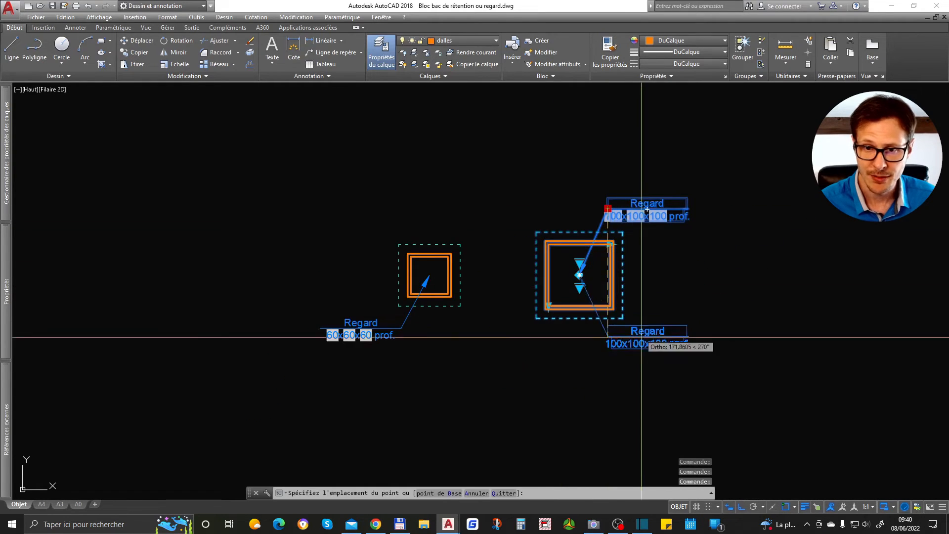
pyautogui.scroll(4, 628, 269)
pyautogui.scroll(-4, 542, 245)
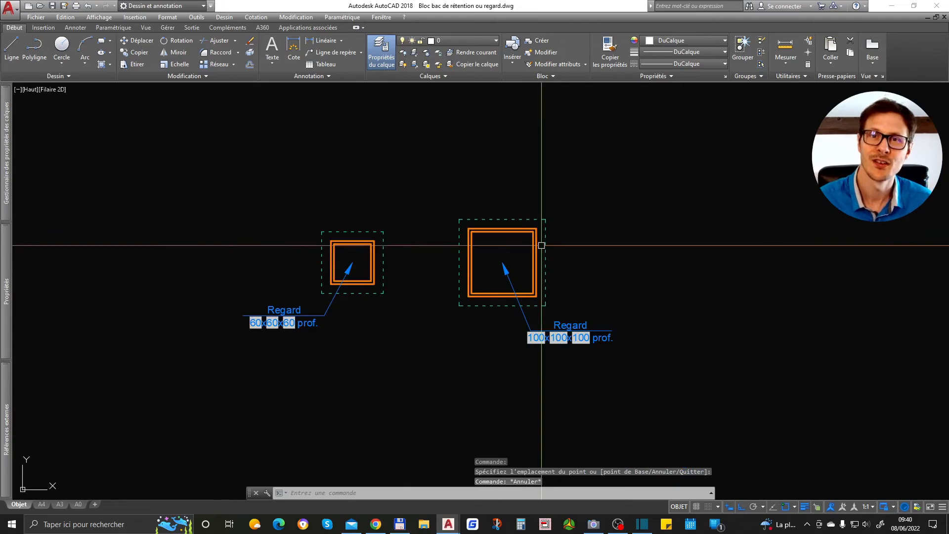